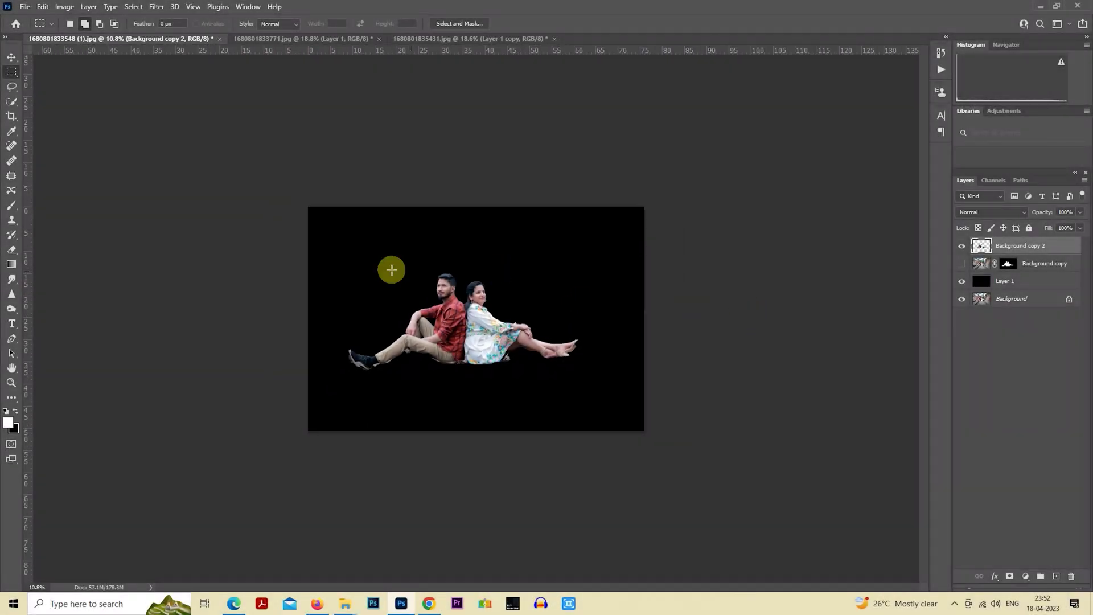
Crop the canvas to a 4:5 portrait, extended upward to leave black space above the couple
click(12, 116)
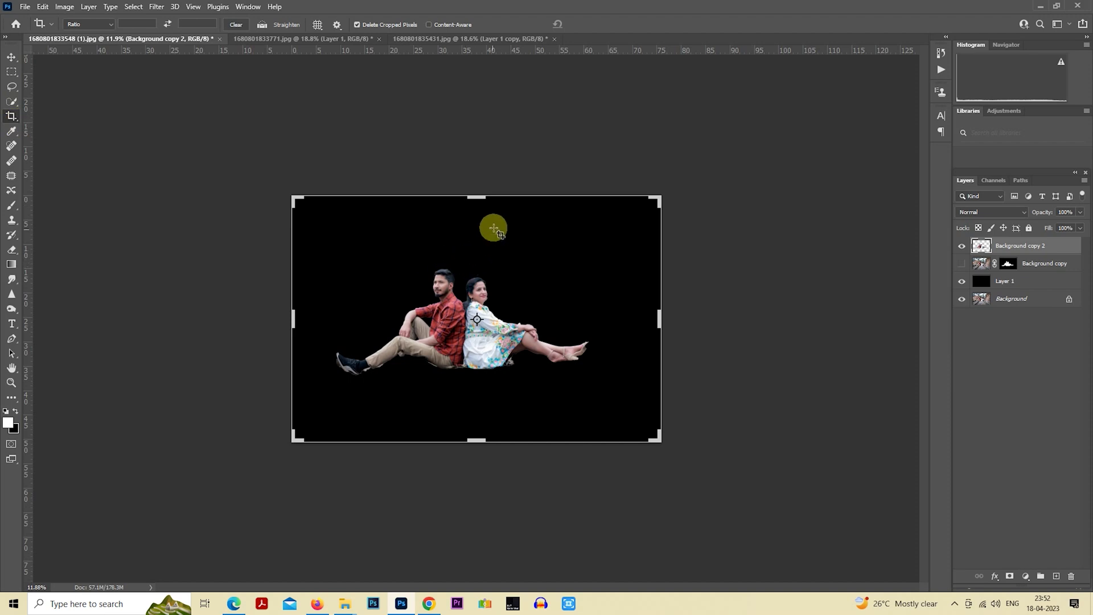
right_click(483, 220)
click(500, 330)
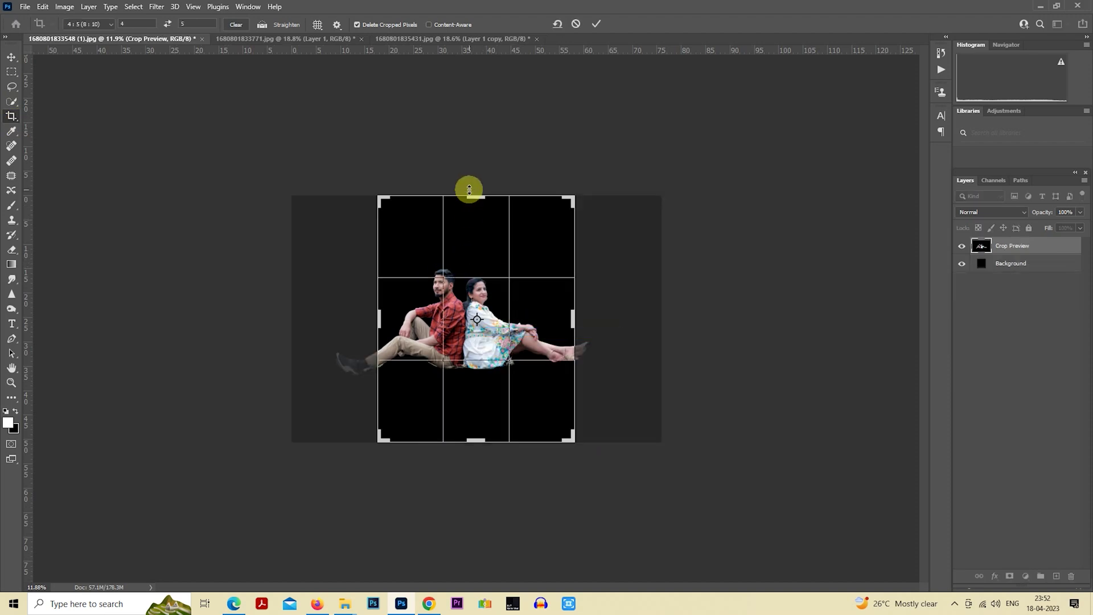
drag(385, 201, 336, 143)
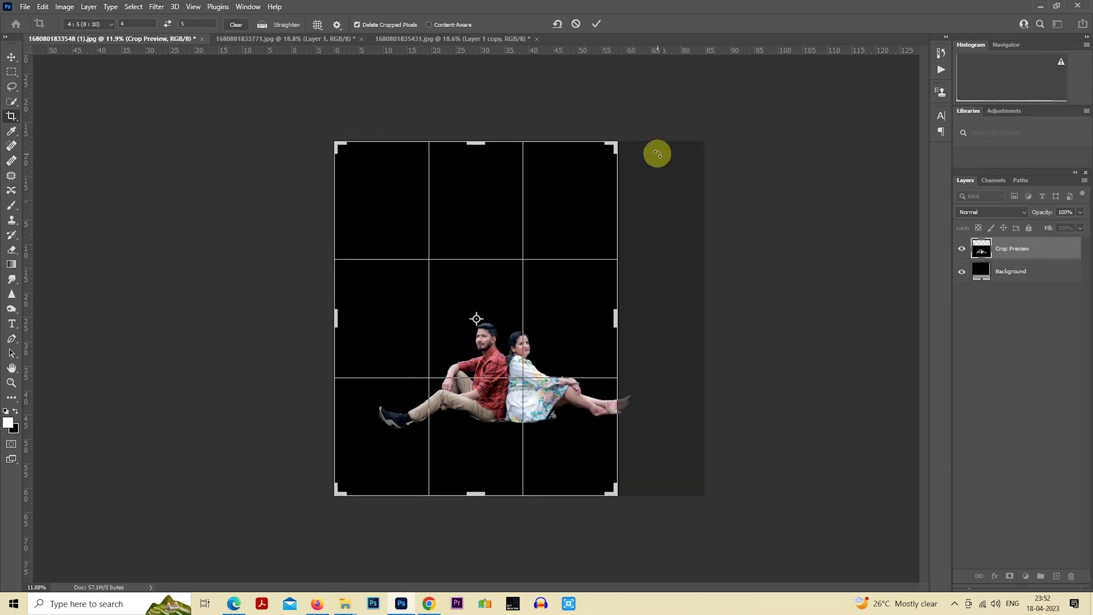
drag(615, 143, 671, 102)
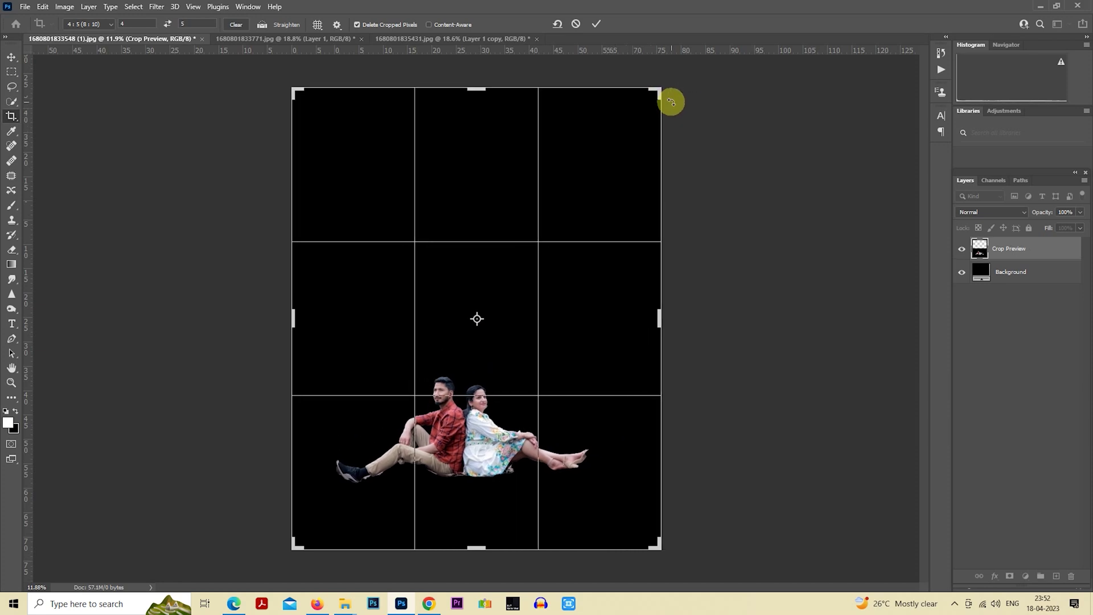
key(Return)
Duplicate the Background copy 2 cut-out couple layer, keeping Layer 1's black backdrop visible
click(11, 71)
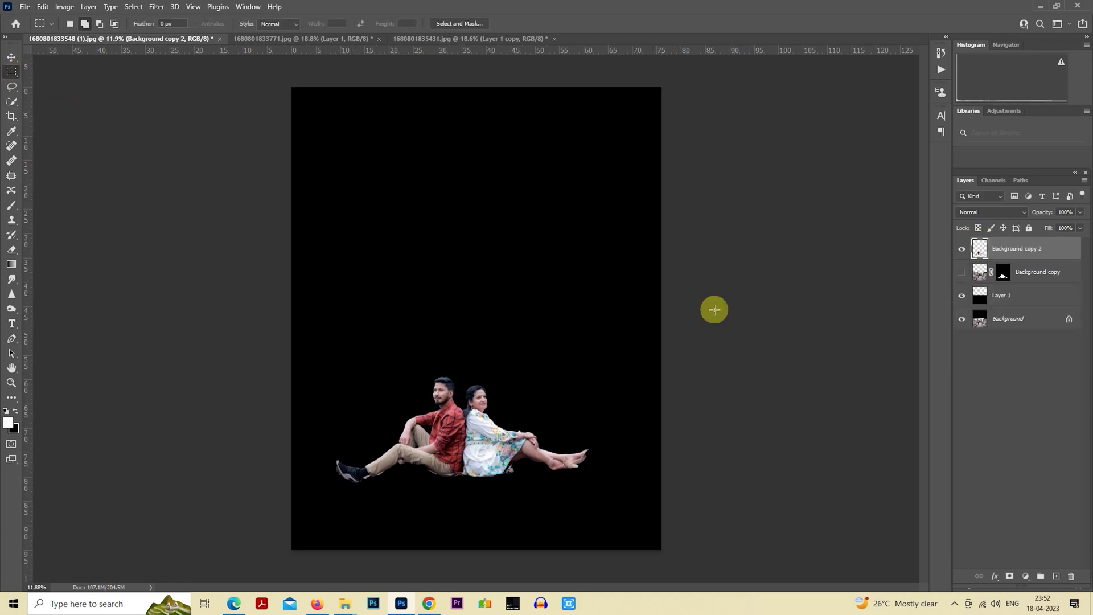
click(963, 295)
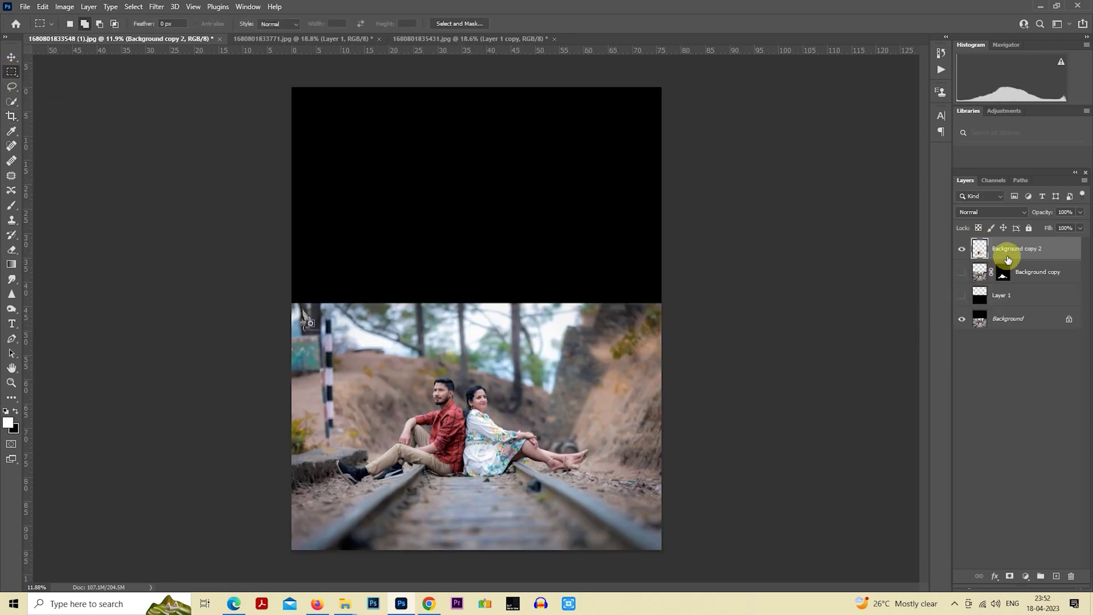
key(ctrl+j)
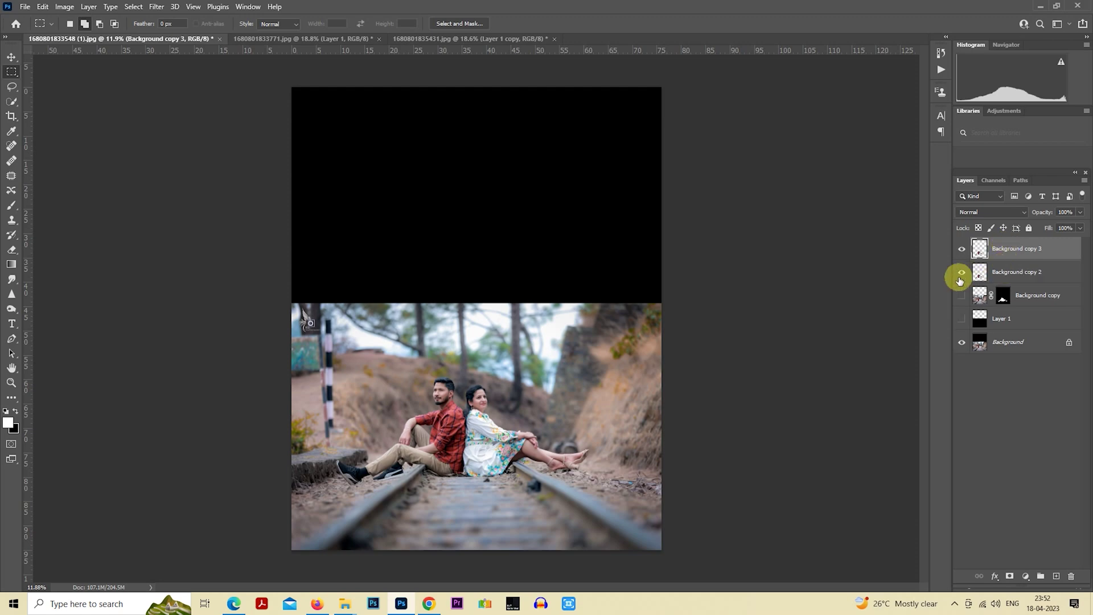
click(963, 318)
scroll(570, 370, down, 2)
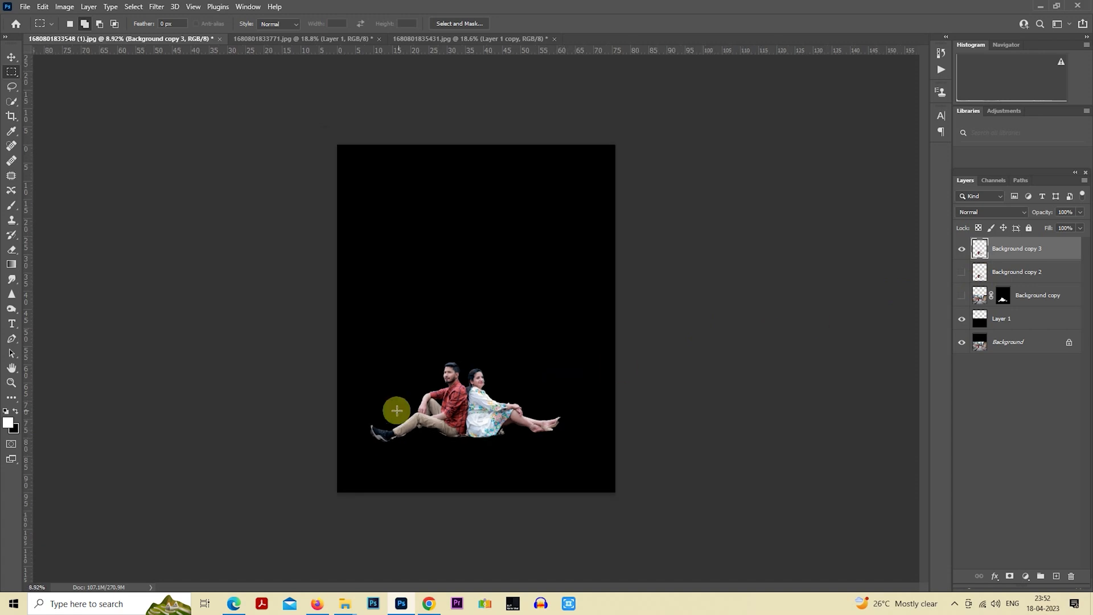
Scale the duplicated couple up to about 294%, shifting it slightly right
right_click(422, 315)
click(455, 414)
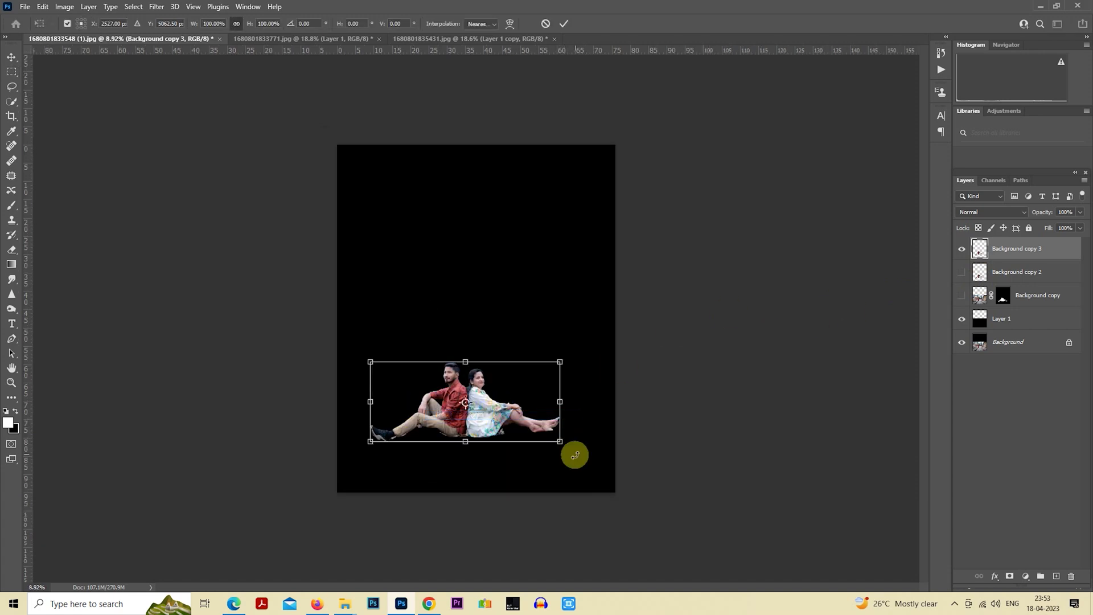
drag(561, 442, 735, 581)
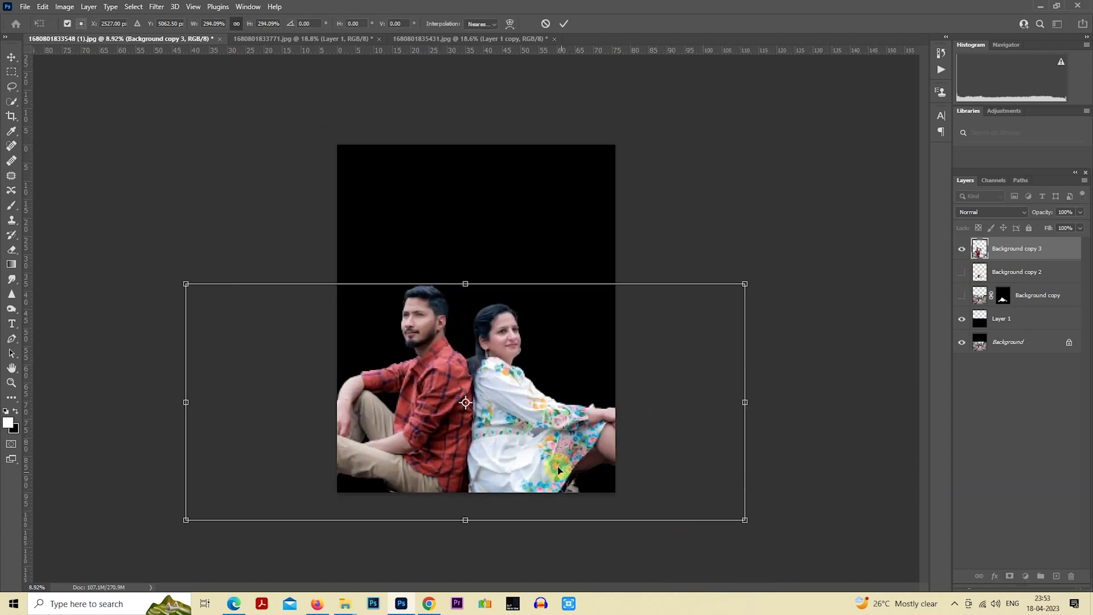
mouse_move(546, 427)
mouse_down()
mouse_move(570, 425)
mouse_move(565, 416)
mouse_up()
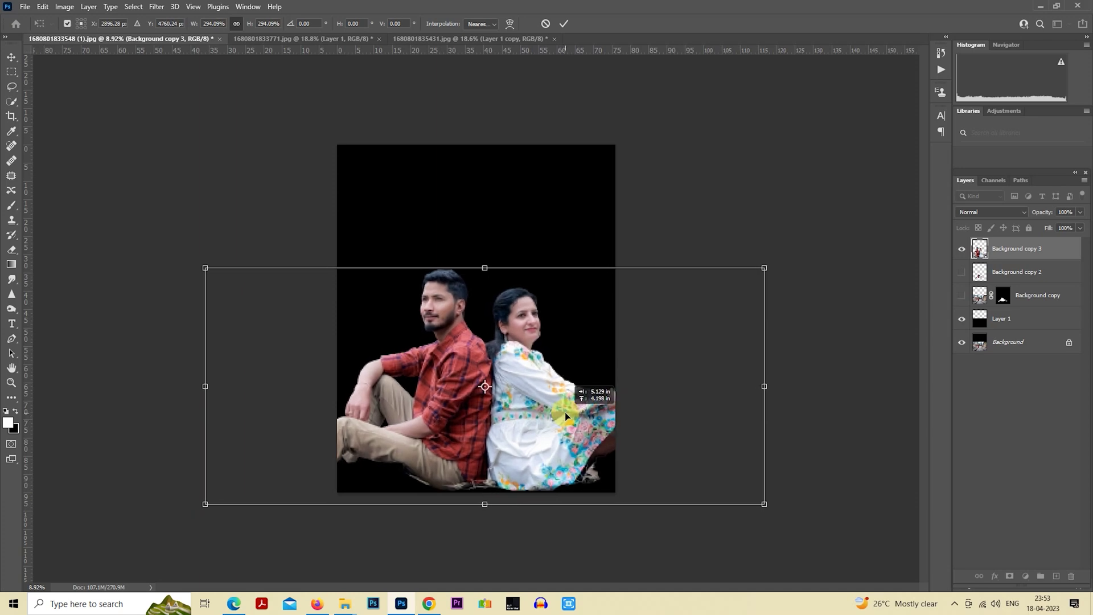
drag(565, 415, 568, 416)
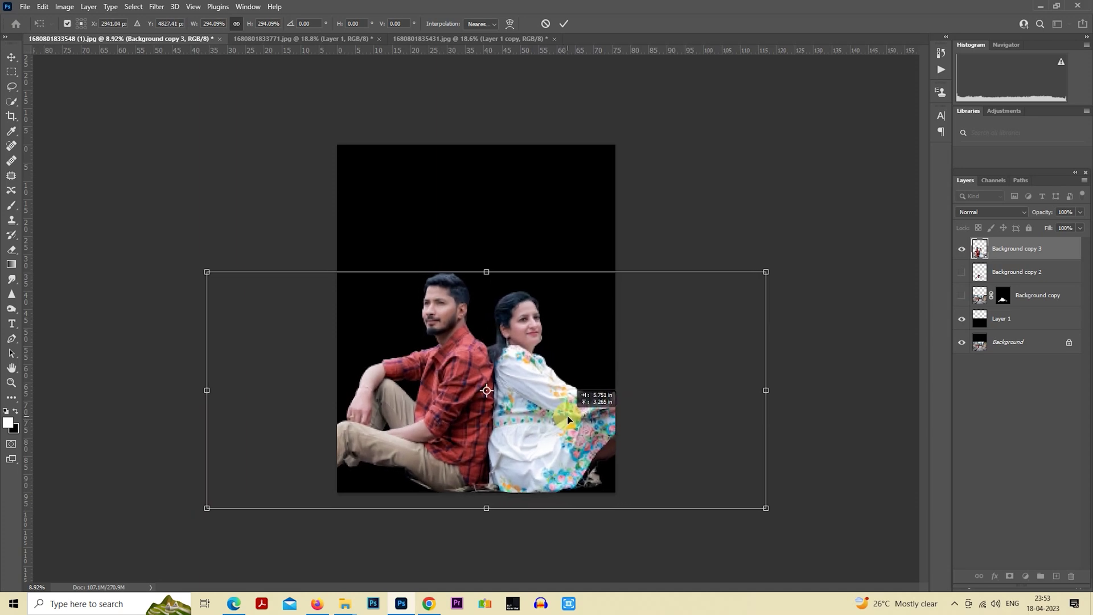
key(Return)
Bring the walking-couple railway photo in as Layer 2 and fit it across the canvas bottom
click(239, 38)
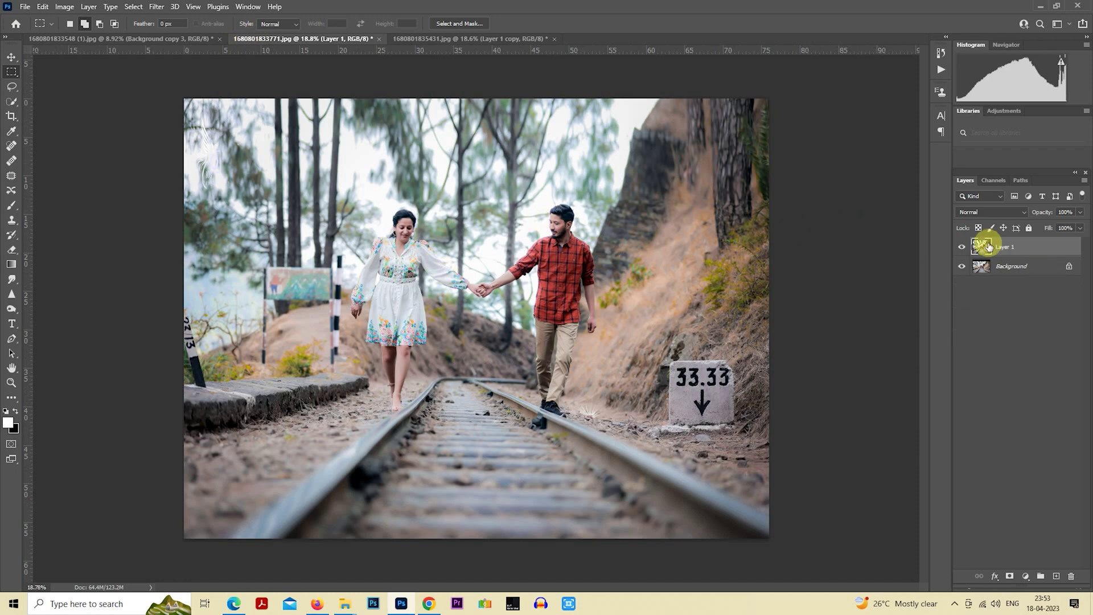
click(962, 249)
mouse_move(476, 261)
mouse_down()
mouse_move(156, 44)
mouse_move(412, 306)
mouse_up()
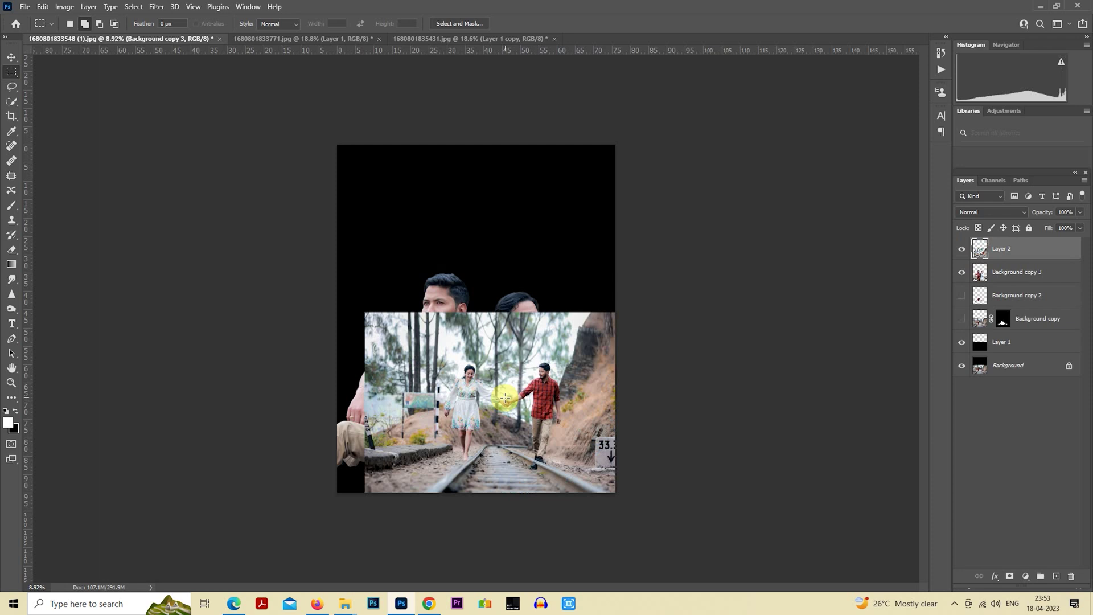
right_click(518, 360)
click(589, 461)
mouse_move(569, 392)
mouse_down()
mouse_move(551, 419)
mouse_move(541, 416)
mouse_up()
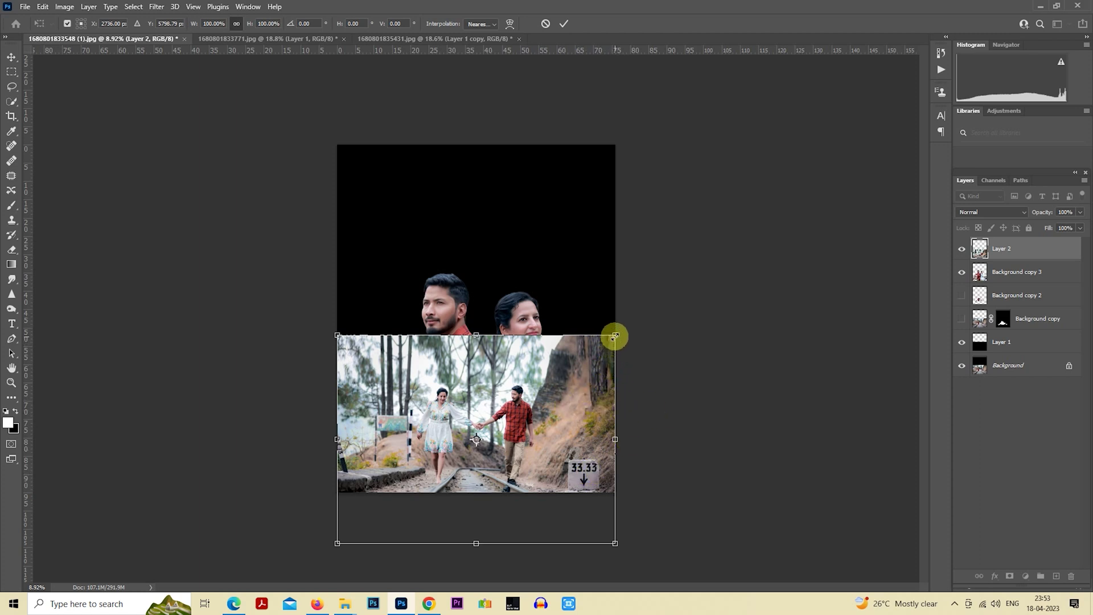
drag(615, 337, 618, 336)
Commit the railway photo placement and clip Layer 2 into the enlarged couple's silhouette
key(Return)
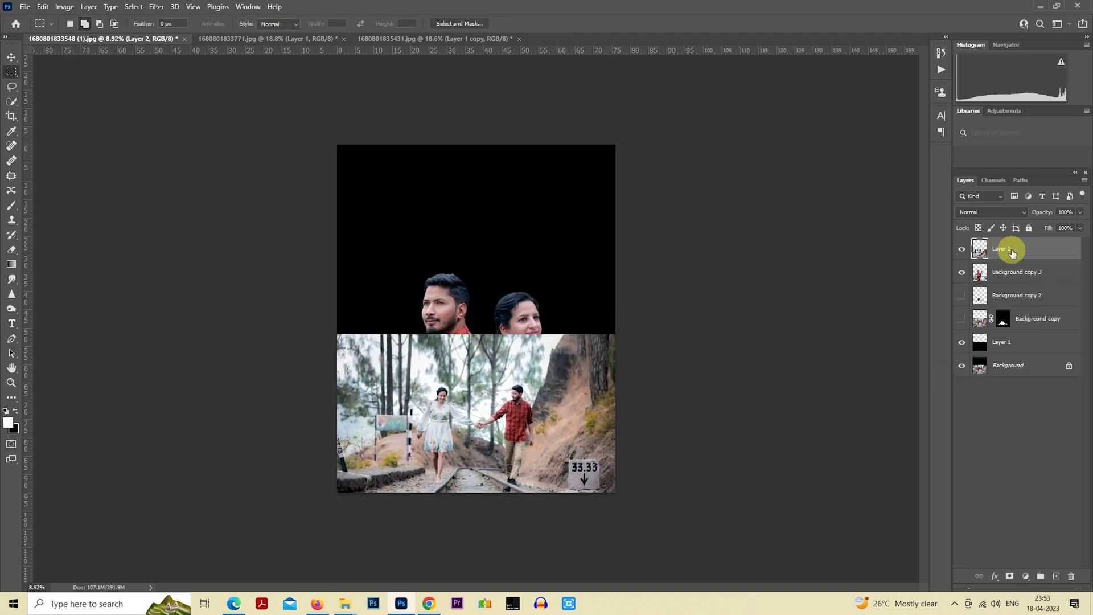
right_click(1008, 249)
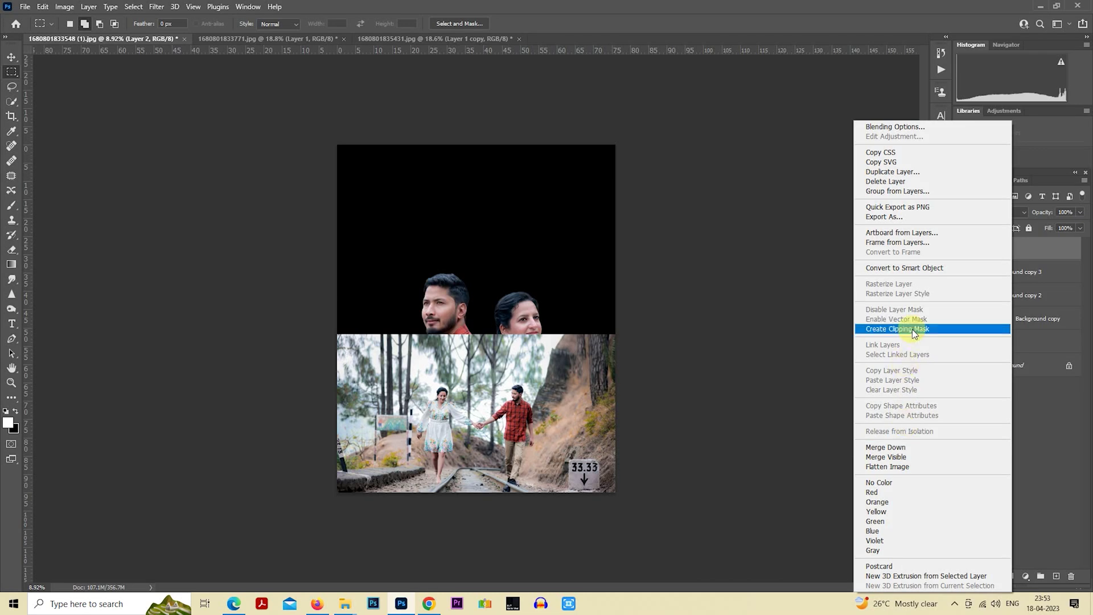
click(914, 329)
scroll(512, 444, up, 2)
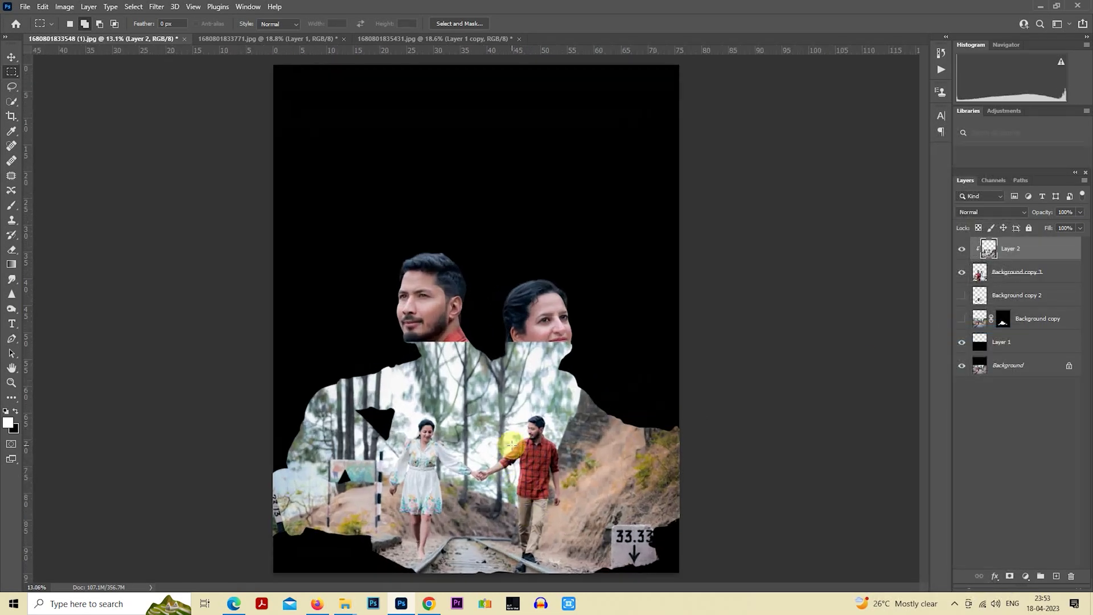
scroll(564, 457, down, 1)
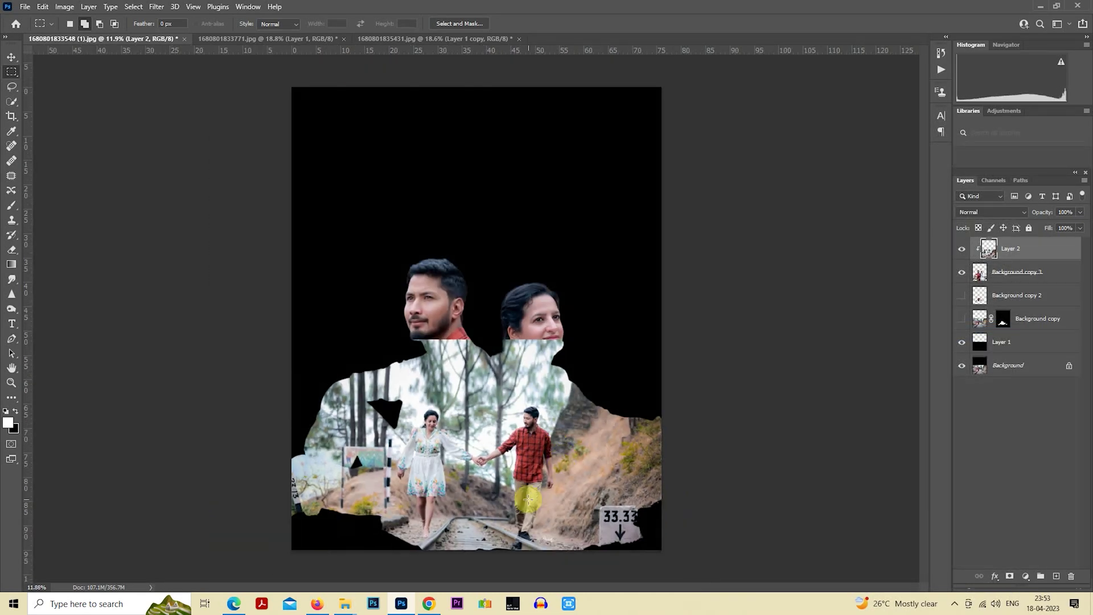
scroll(529, 500, up, 2)
drag(533, 501, 548, 376)
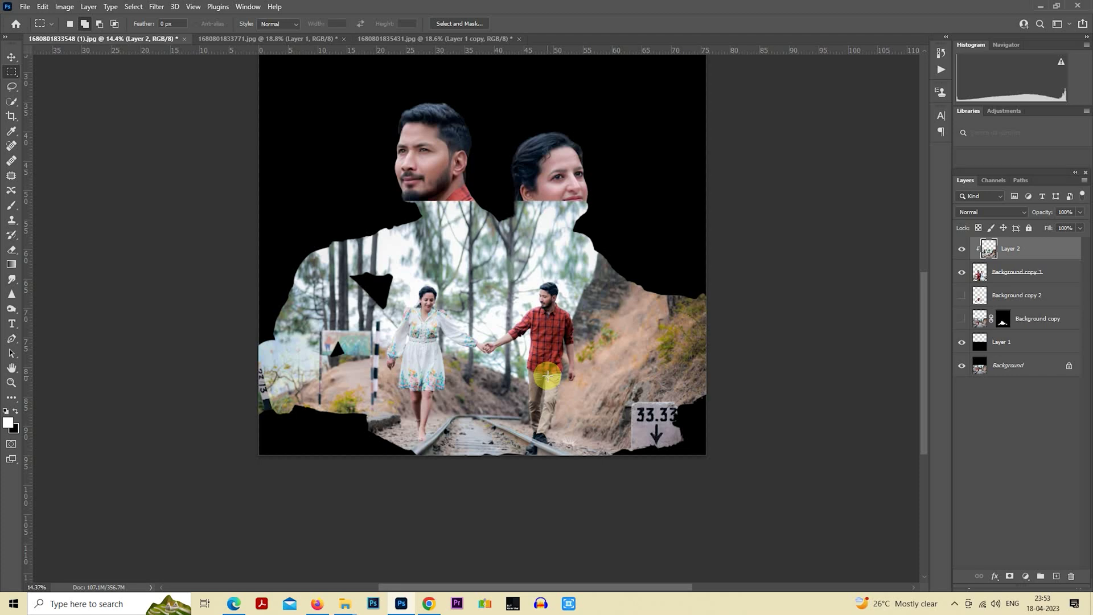
Rotate the clipped railway photo about -1.3° and scale it to 101.3%
right_click(541, 325)
click(585, 426)
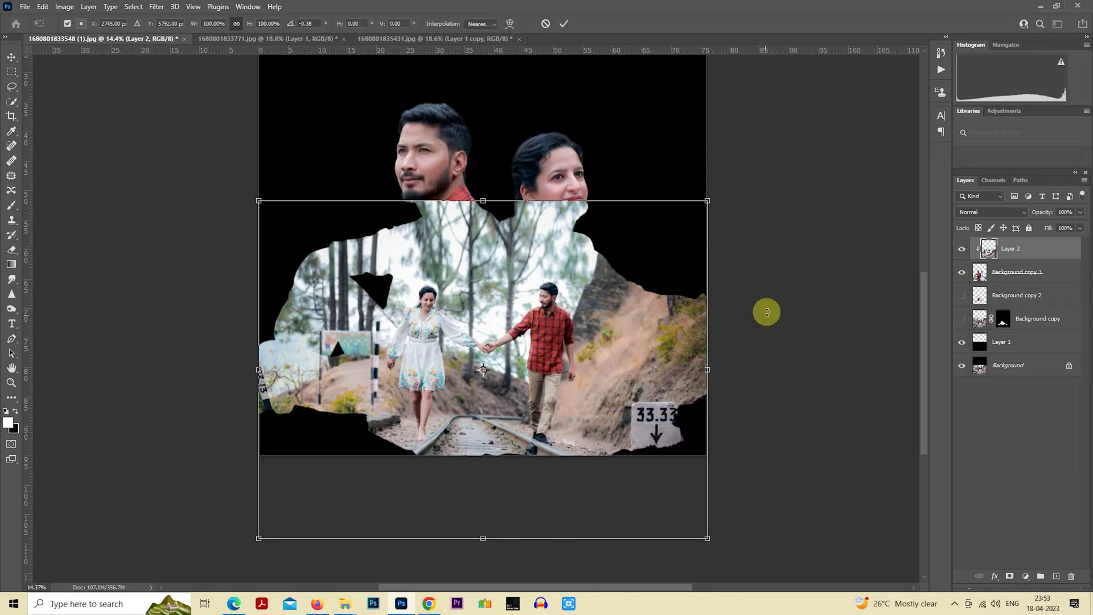
drag(763, 310, 767, 311)
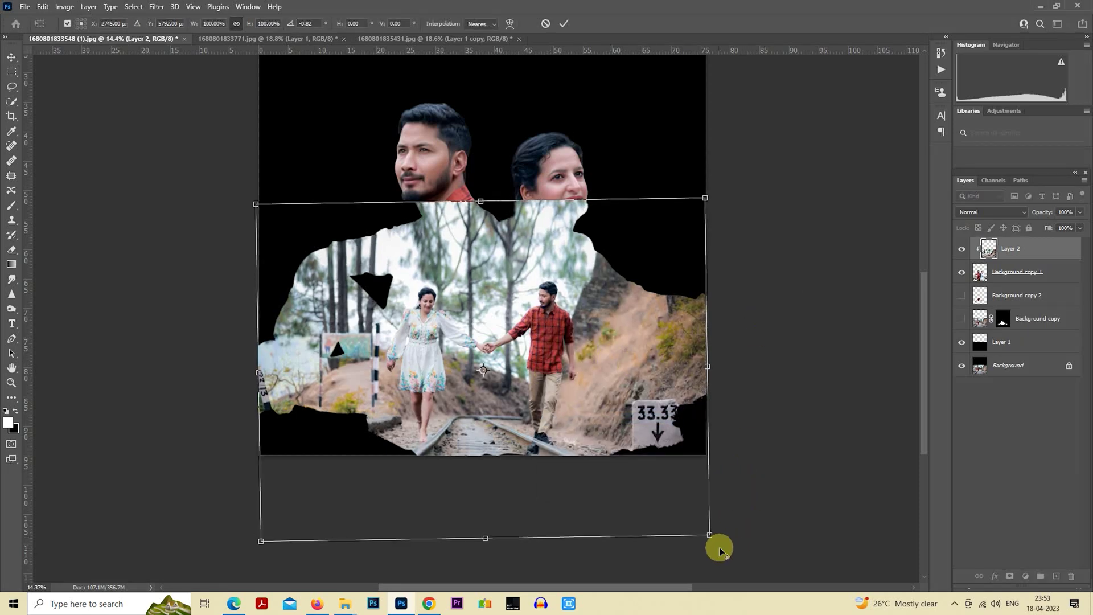
drag(710, 534, 713, 534)
drag(769, 411, 772, 405)
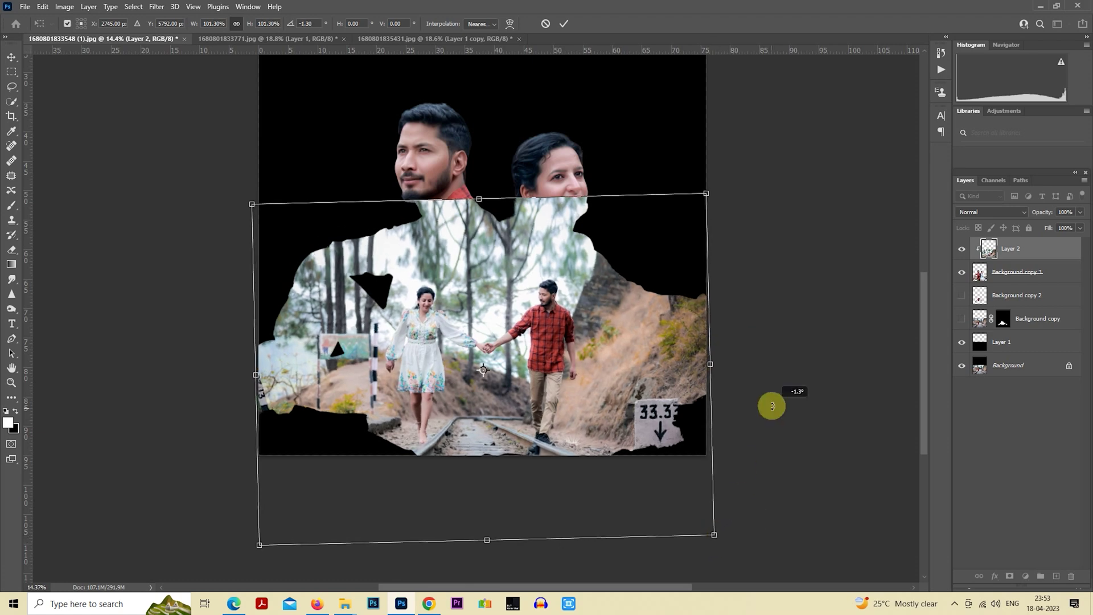
drag(643, 407, 644, 408)
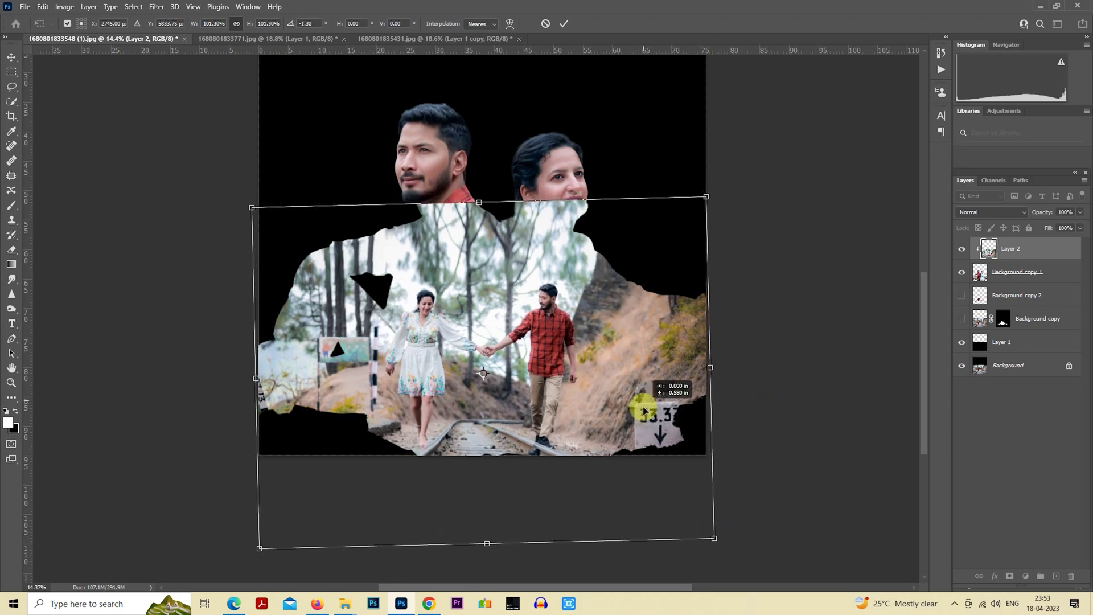
key(Return)
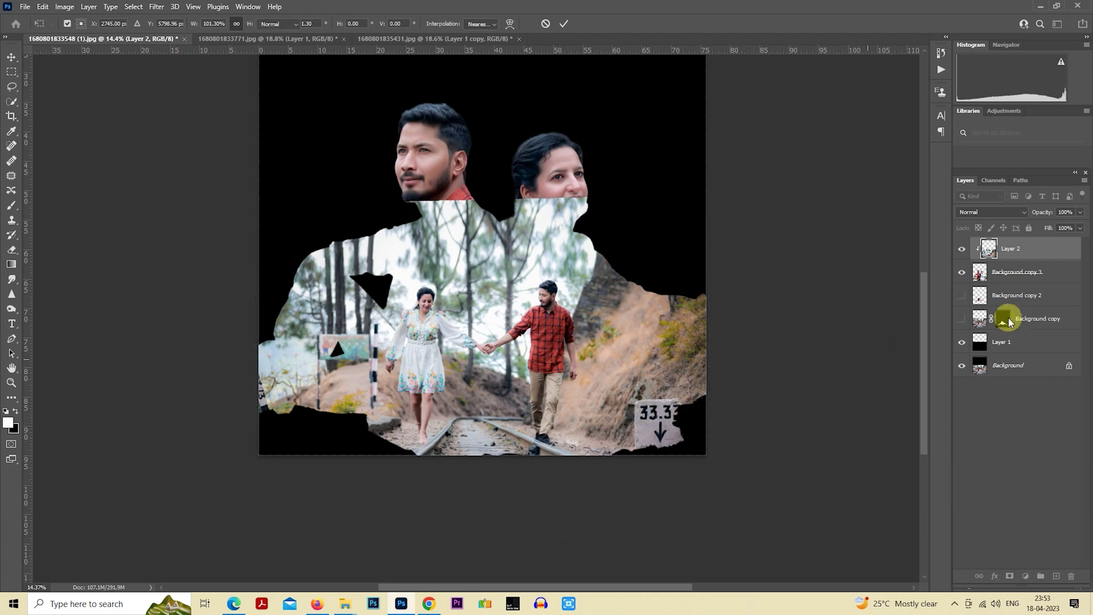
key(m)
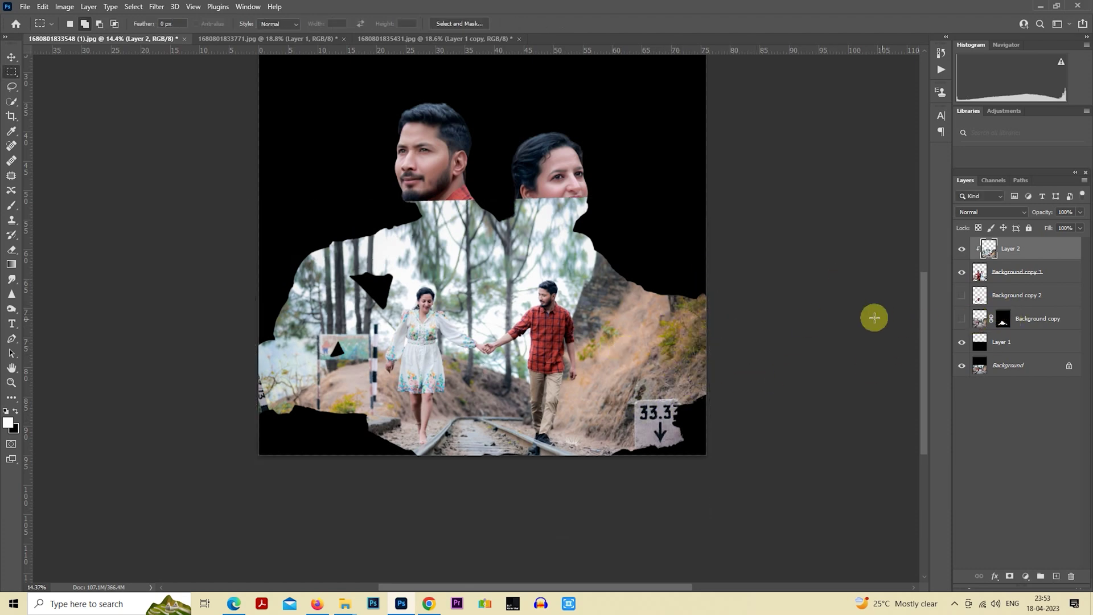
Fill the black strip along the canvas bottom on Background copy 3 with photo content
click(1003, 278)
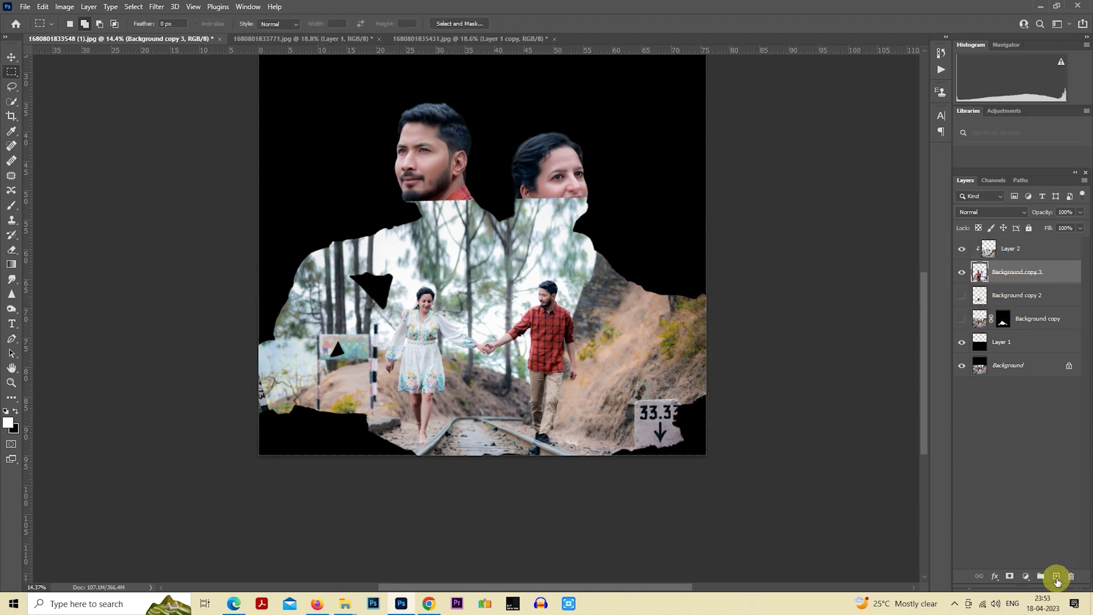
click(1057, 577)
drag(232, 498, 816, 379)
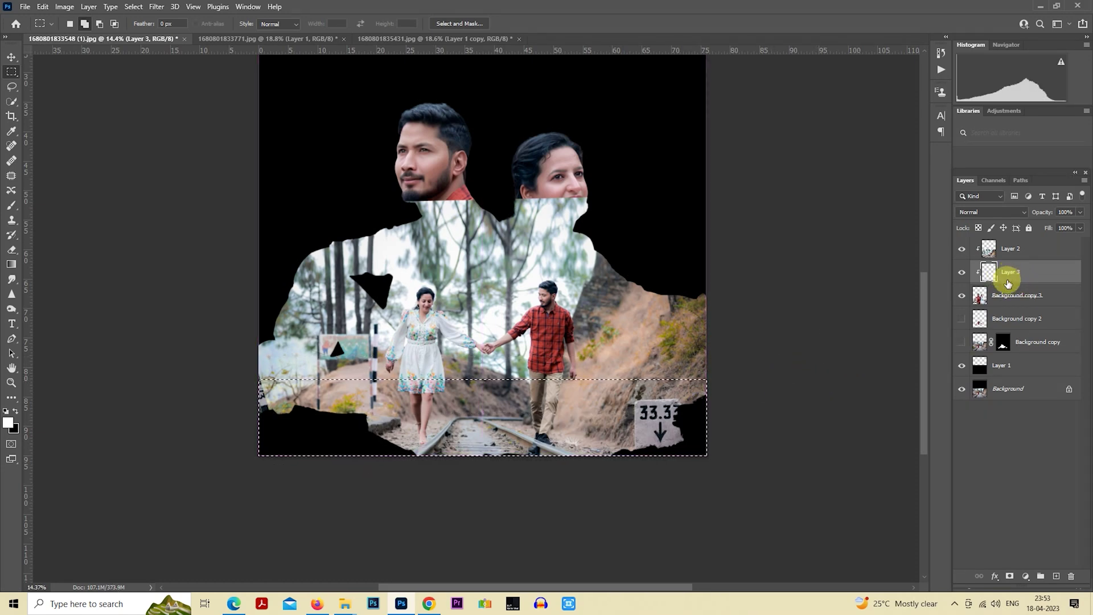
key(ctrl+z)
key(ctrl+z)
click(1005, 278)
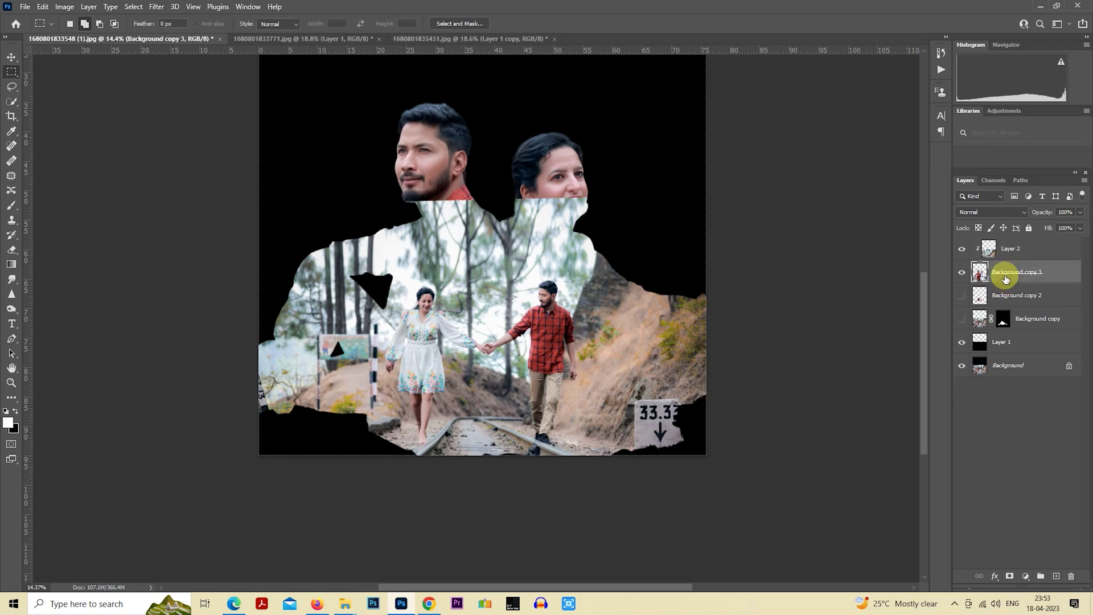
drag(310, 455, 772, 386)
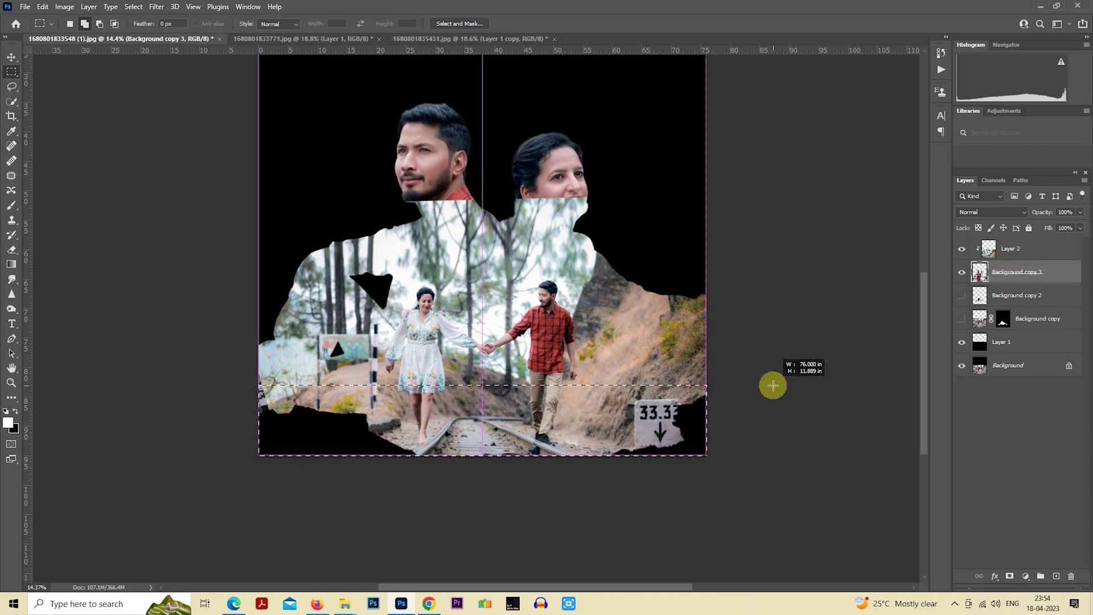
key(ctrl+d)
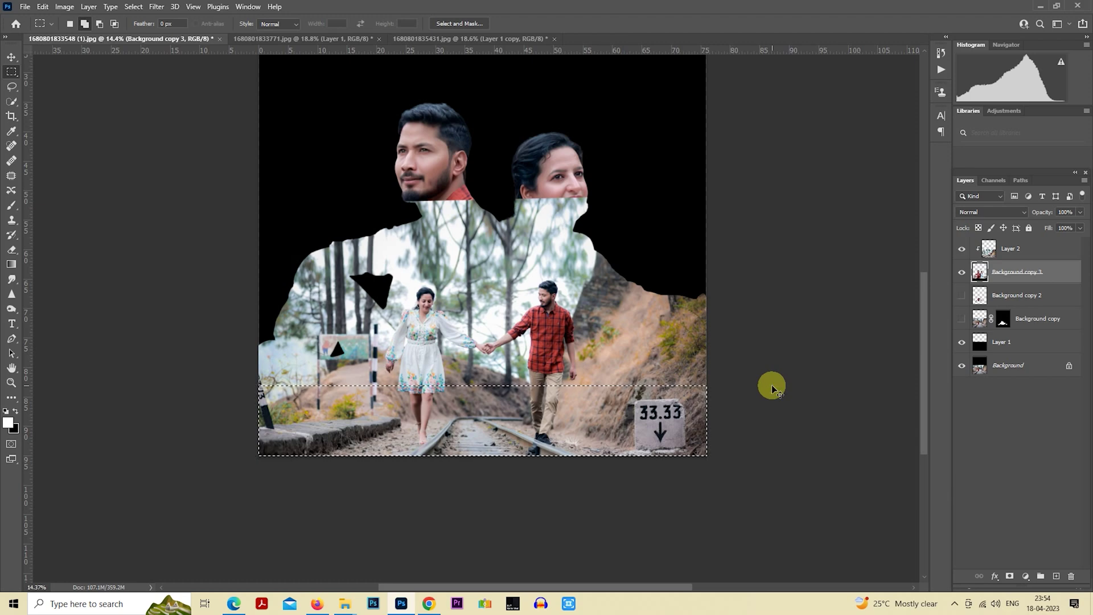
click(1013, 252)
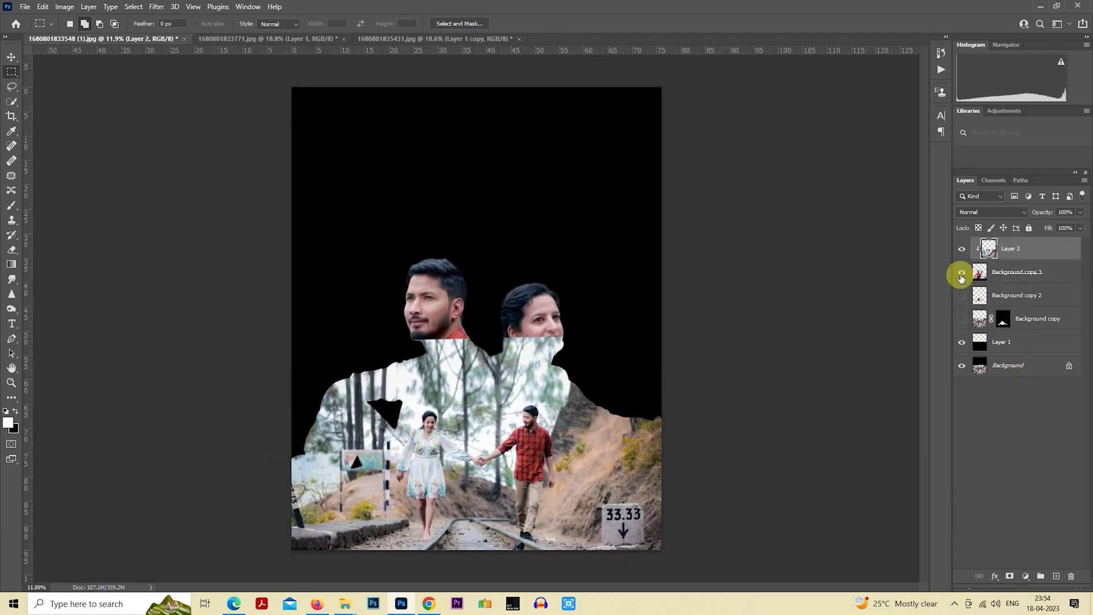
Show Background copy 3 again, add a layer mask to Layer 2, and choose a soft round brush
click(961, 273)
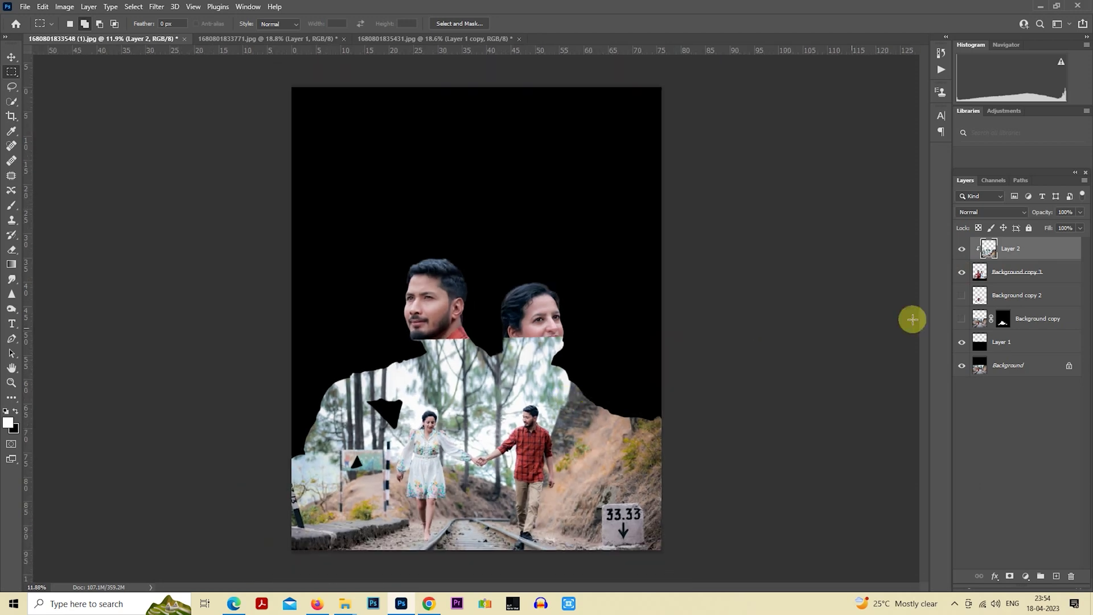
click(1011, 574)
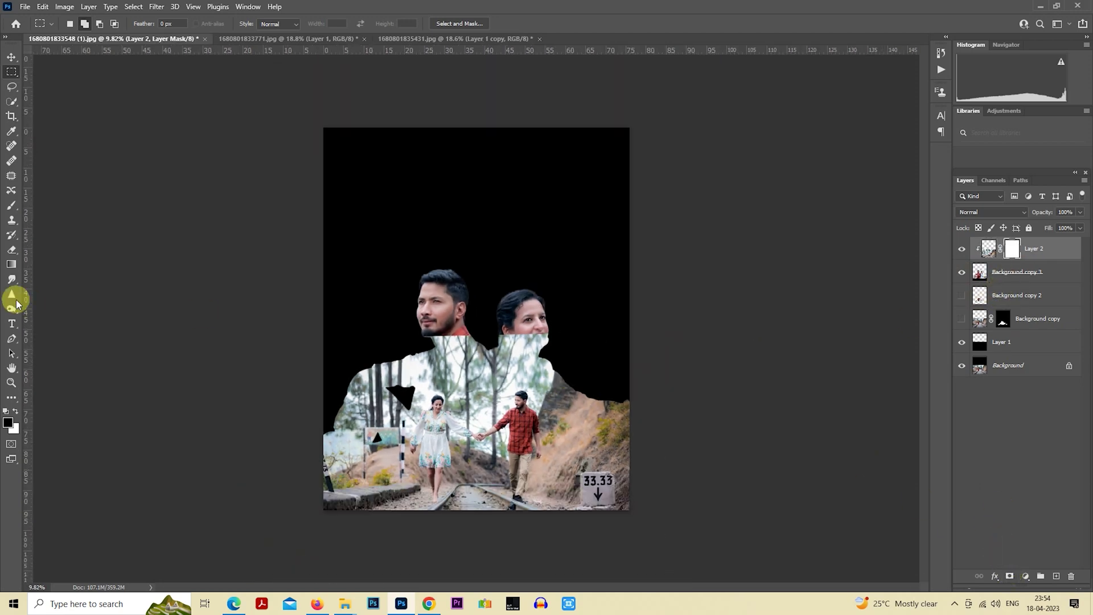
click(11, 204)
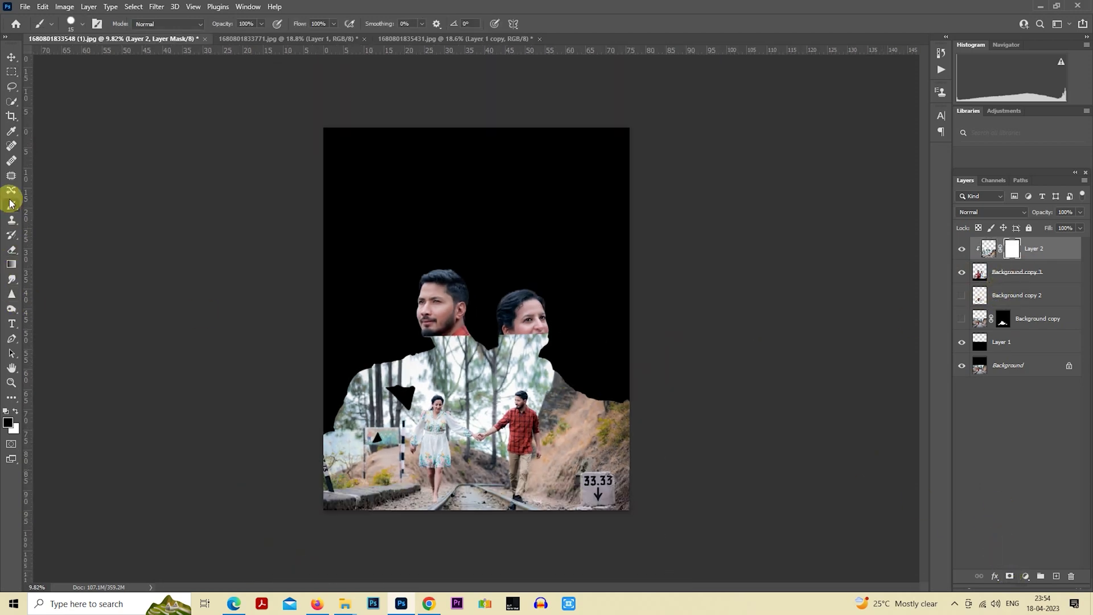
click(82, 24)
double_click(146, 166)
scroll(474, 310, up, 2)
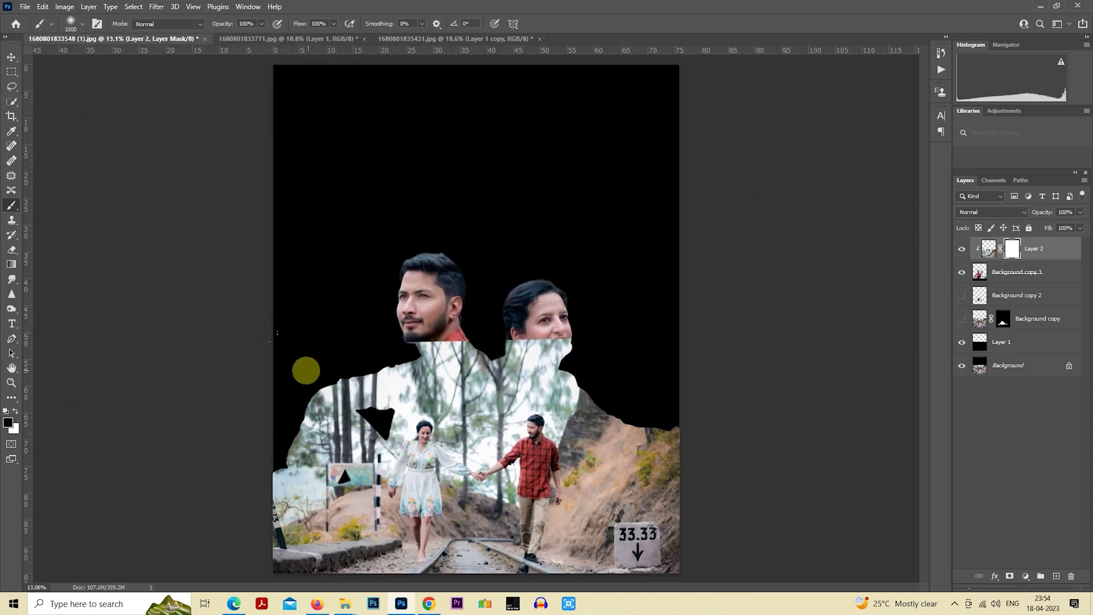
Paint the mask to reveal the man's red shirt, arm and knee at lower left
drag(229, 476, 415, 186)
scroll(415, 186, down, 2)
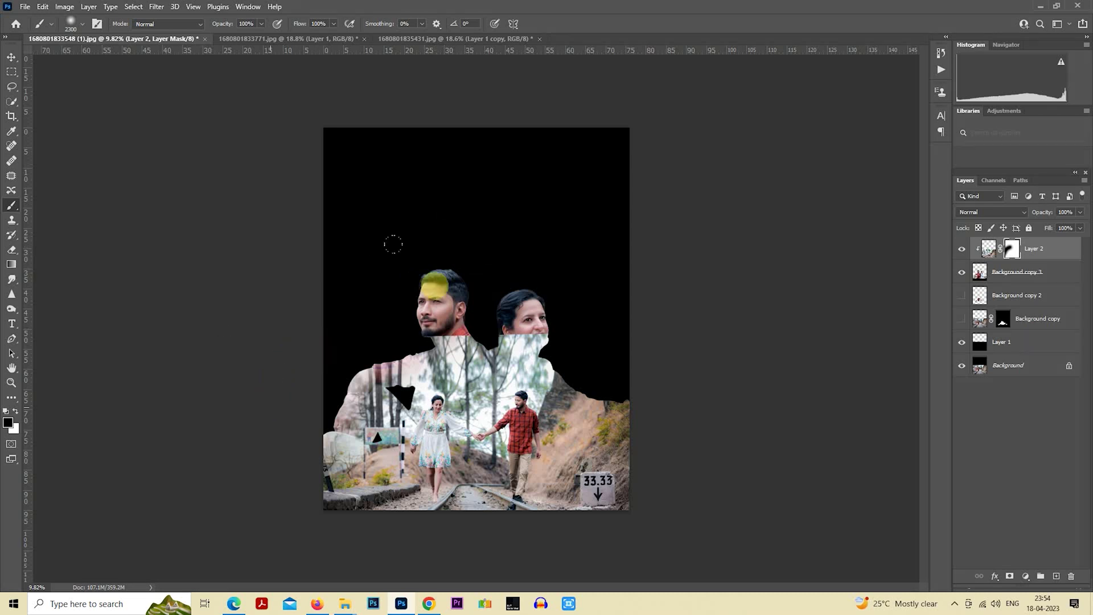
drag(398, 234, 248, 442)
scroll(490, 228, up, 1)
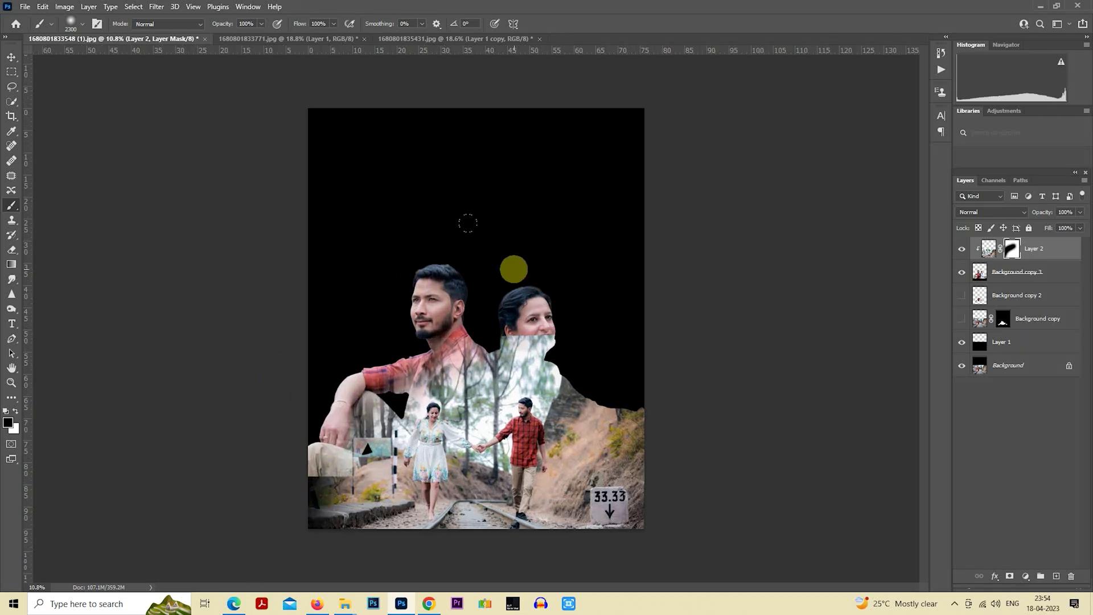
scroll(498, 262, up, 1)
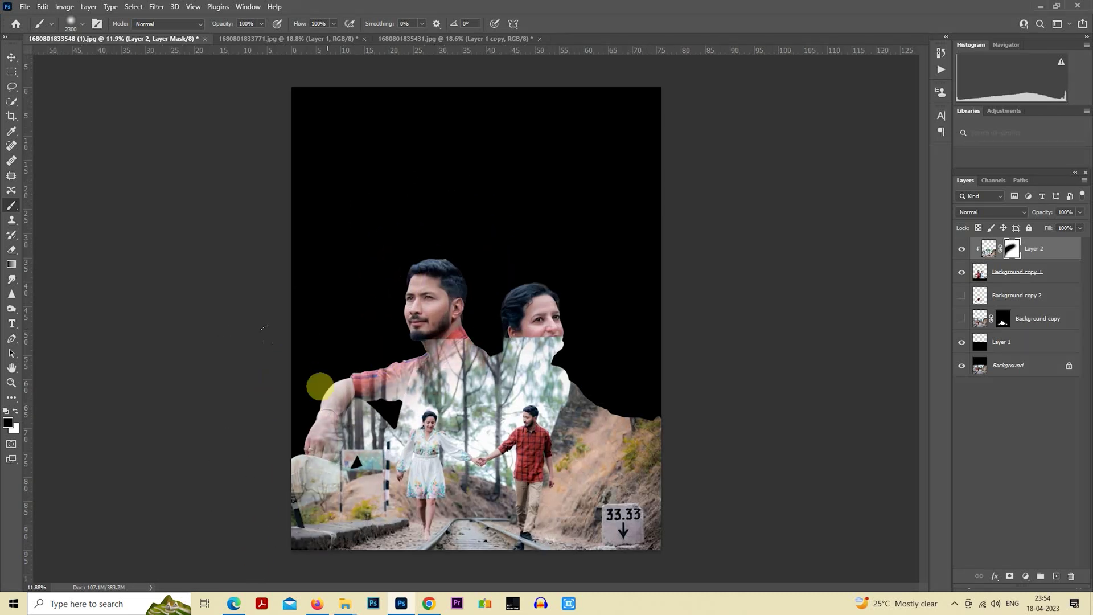
drag(321, 387, 283, 414)
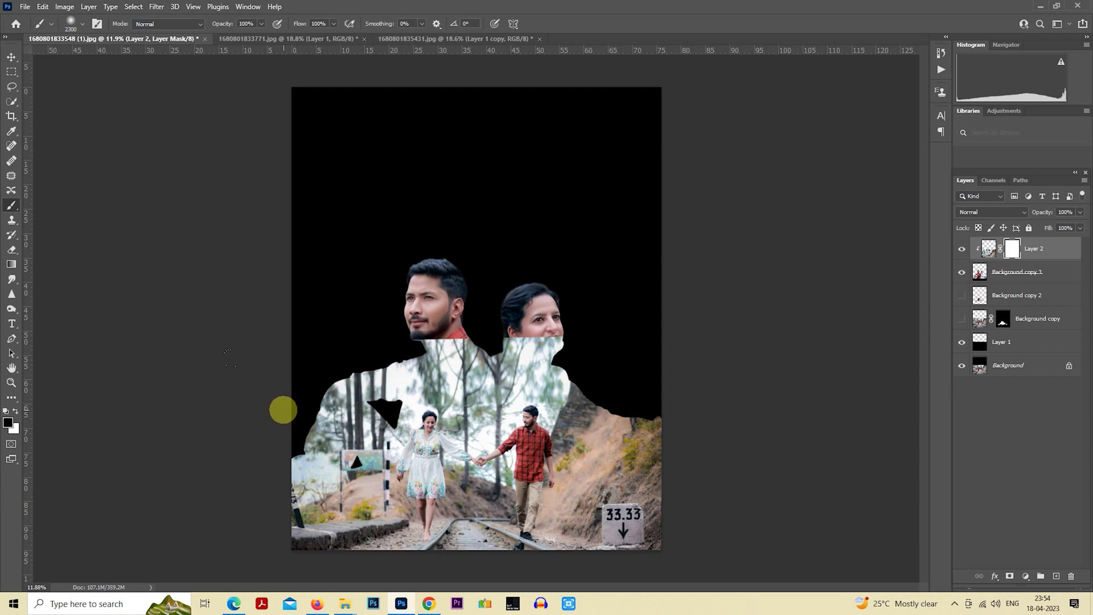
key(ctrl+z)
key(ctrl+z)
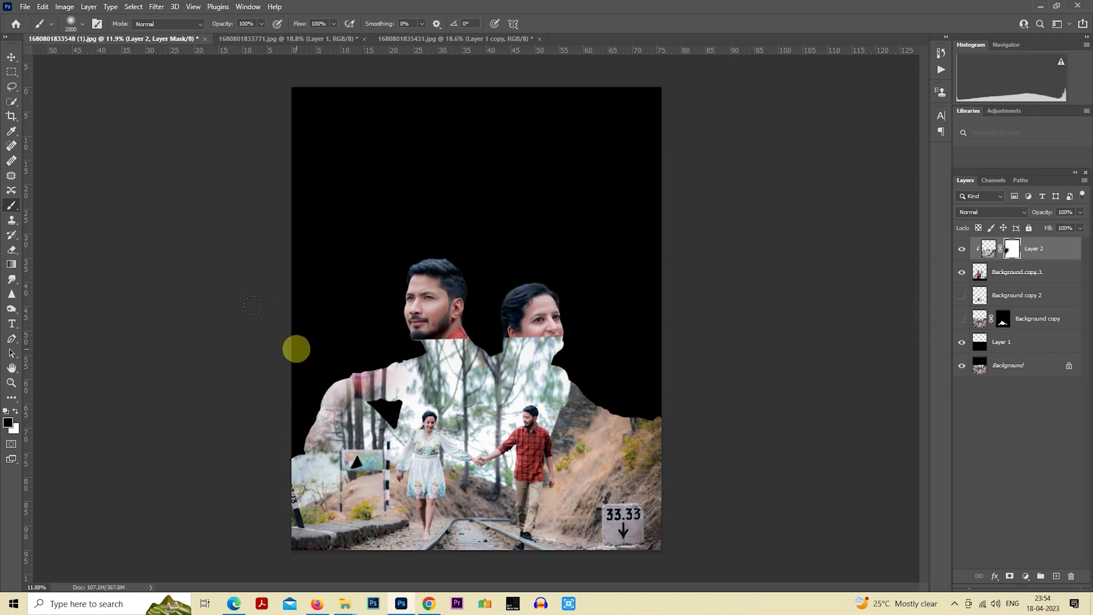
Reveal the woman's neck, outstretched arm and floral dress on the mask
key(])
drag(392, 281, 501, 308)
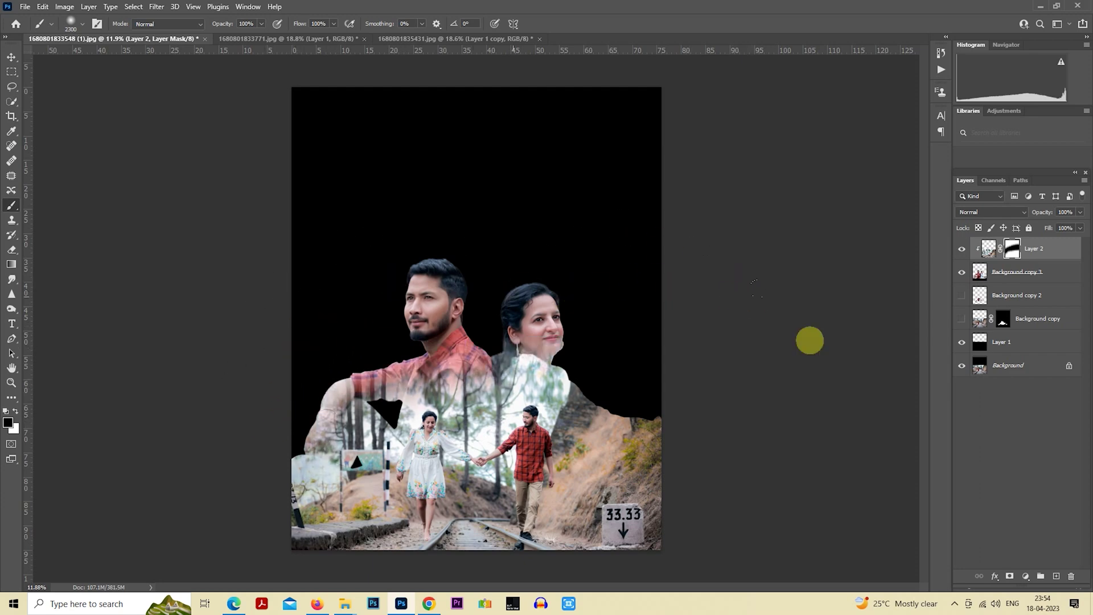
key([)
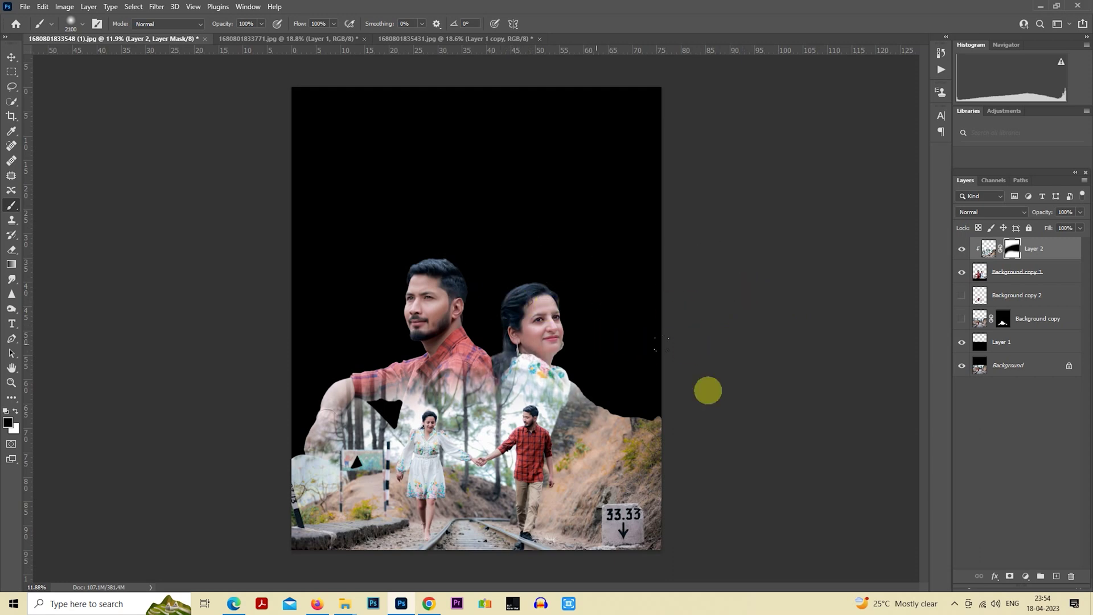
drag(708, 390, 785, 377)
drag(635, 374, 720, 385)
click(616, 396)
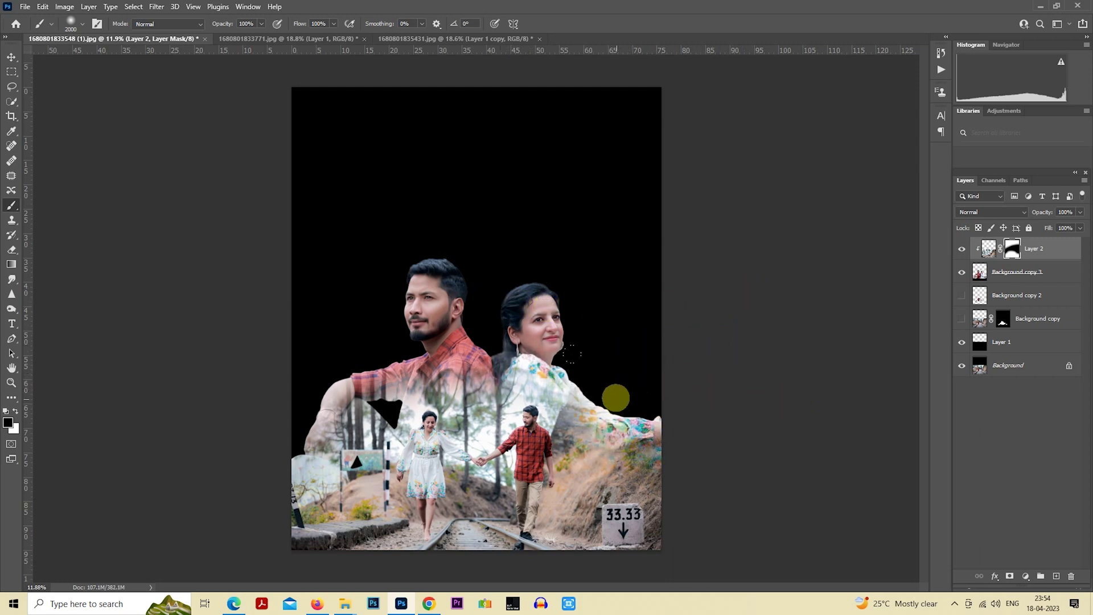
With a larger brush, reveal the man's left arm and hand
key(])
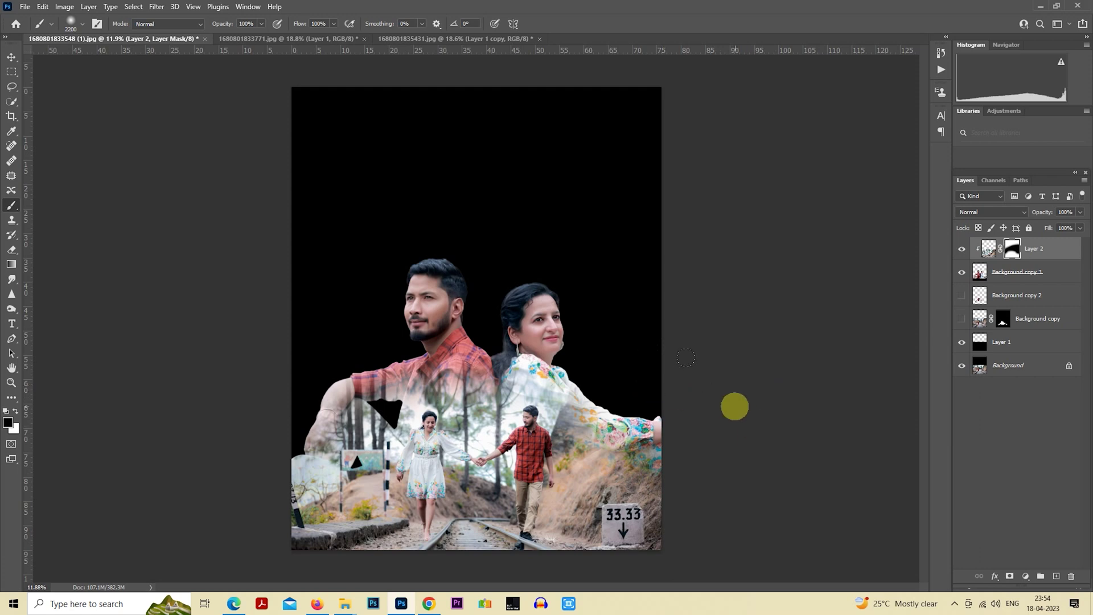
scroll(497, 318, down, 2)
scroll(410, 319, up, 1)
key(])
key(])
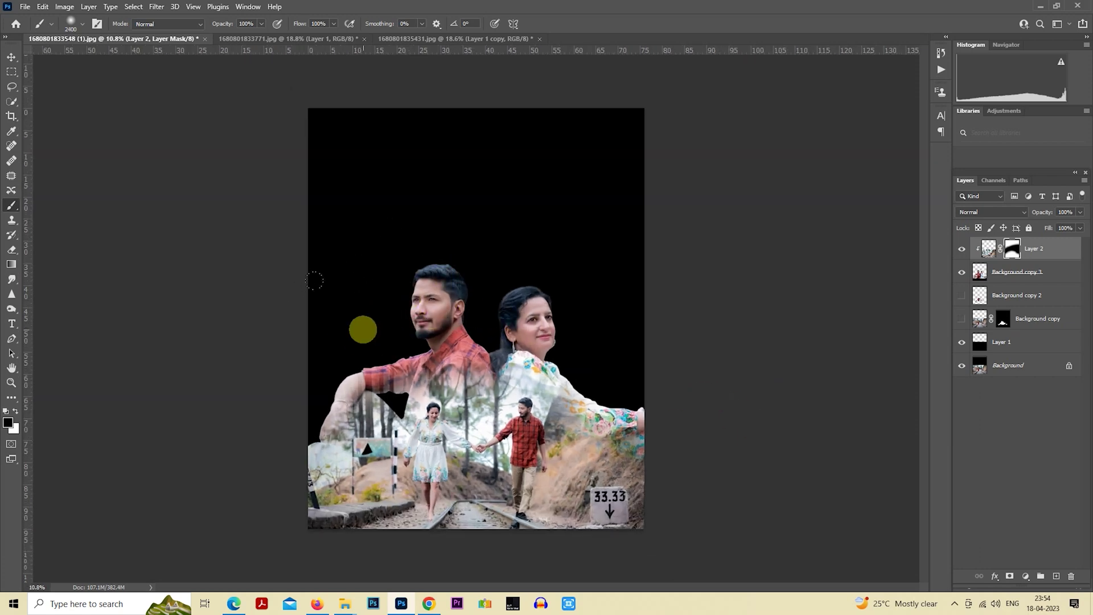
drag(362, 329, 288, 386)
key([)
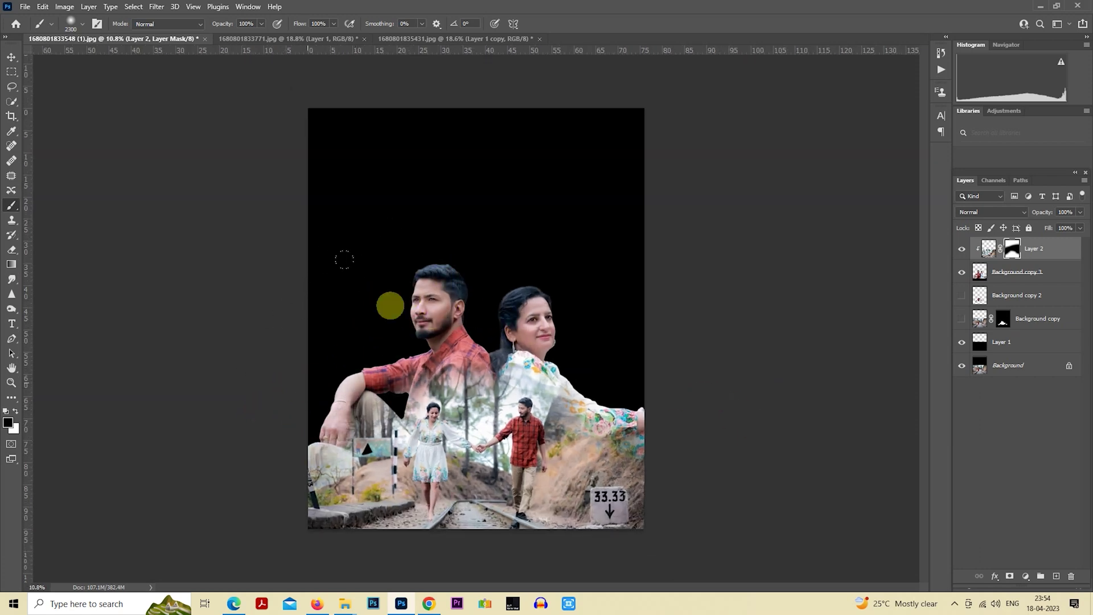
key(])
key(])
scroll(623, 250, down, 2)
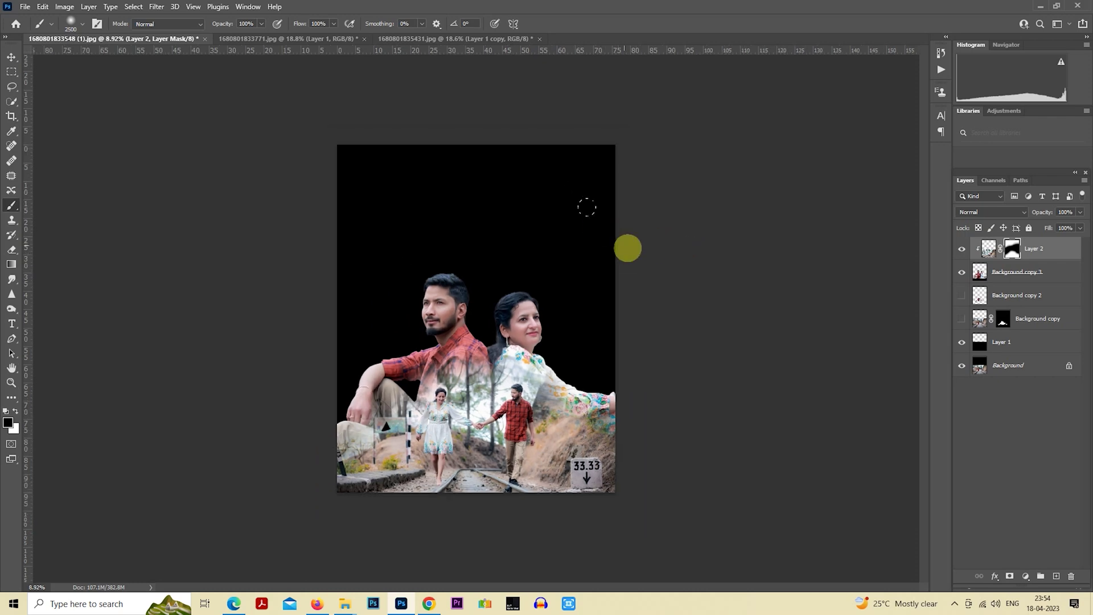
scroll(472, 314, up, 1)
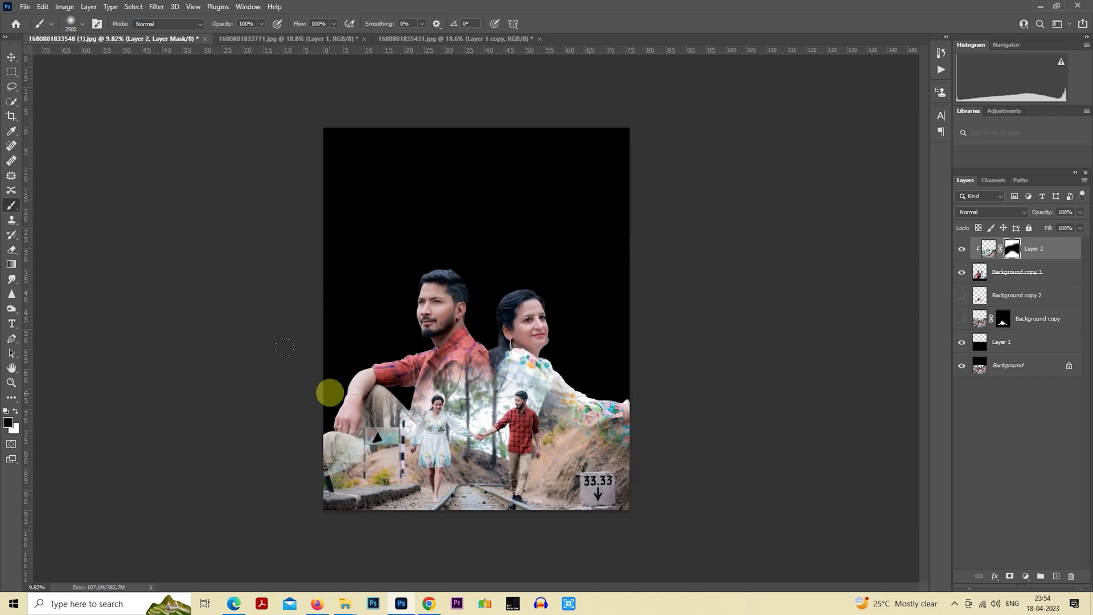
scroll(644, 324, up, 2)
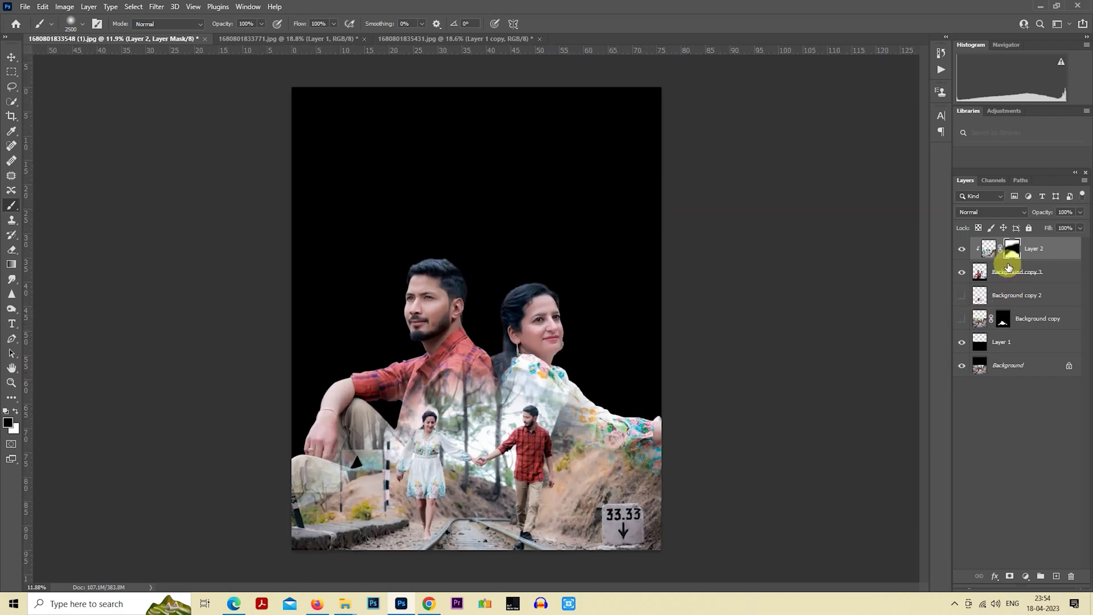
Refine the mask with the Eraser around the small walking couple, trees, dress edge and knee
click(11, 251)
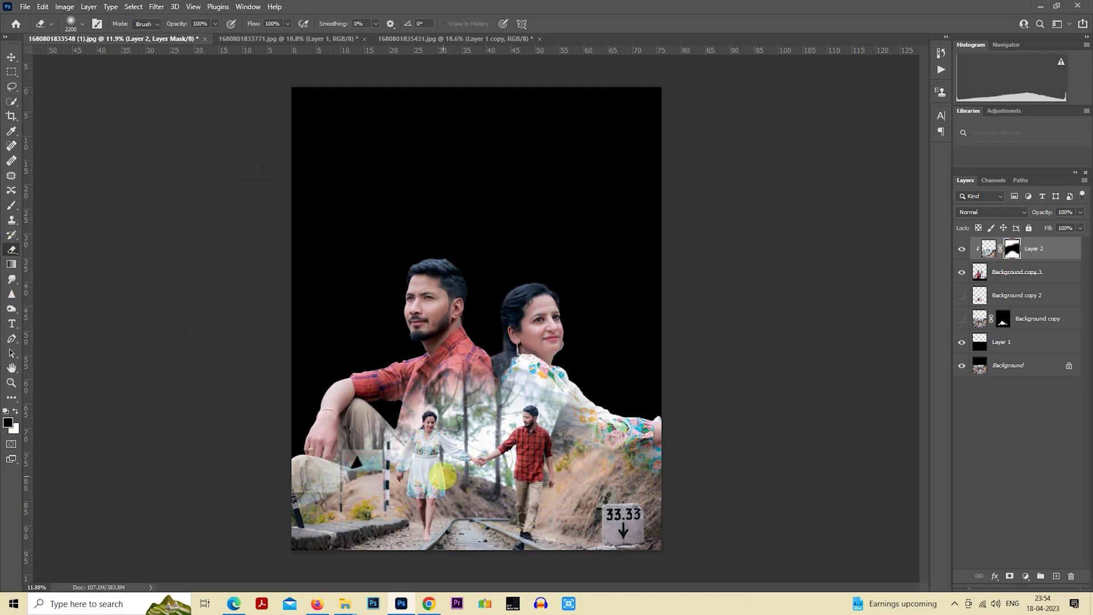
drag(460, 462, 489, 461)
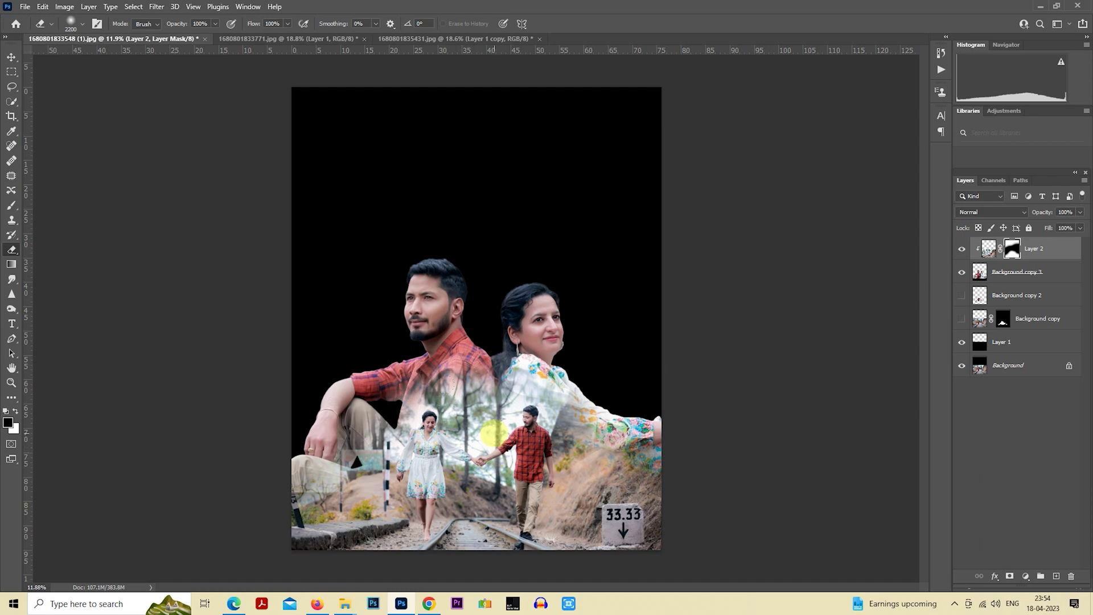
drag(460, 427, 496, 441)
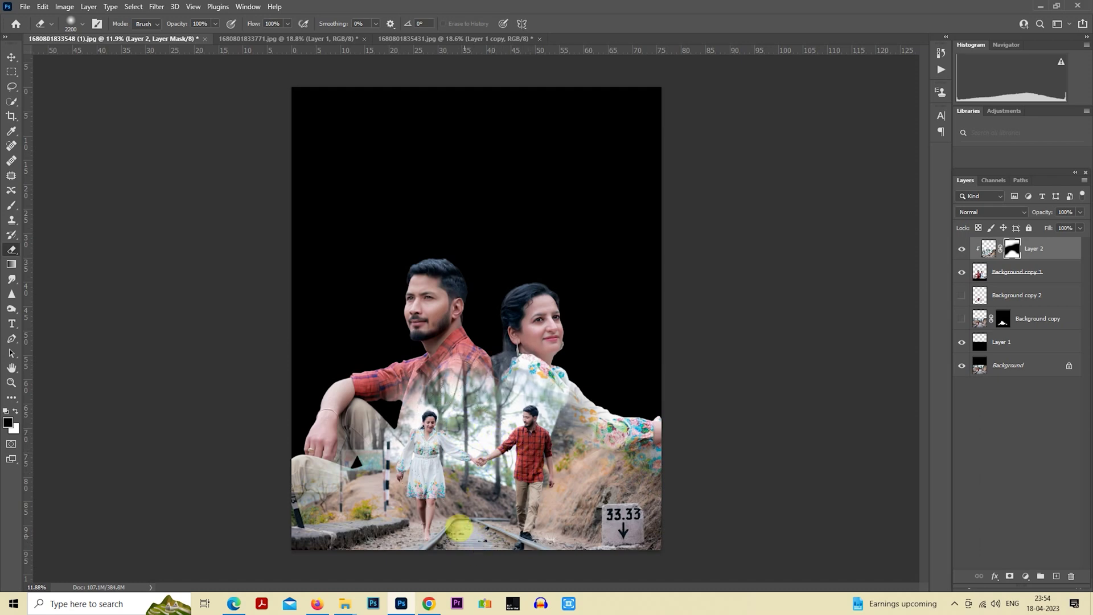
drag(634, 515, 658, 518)
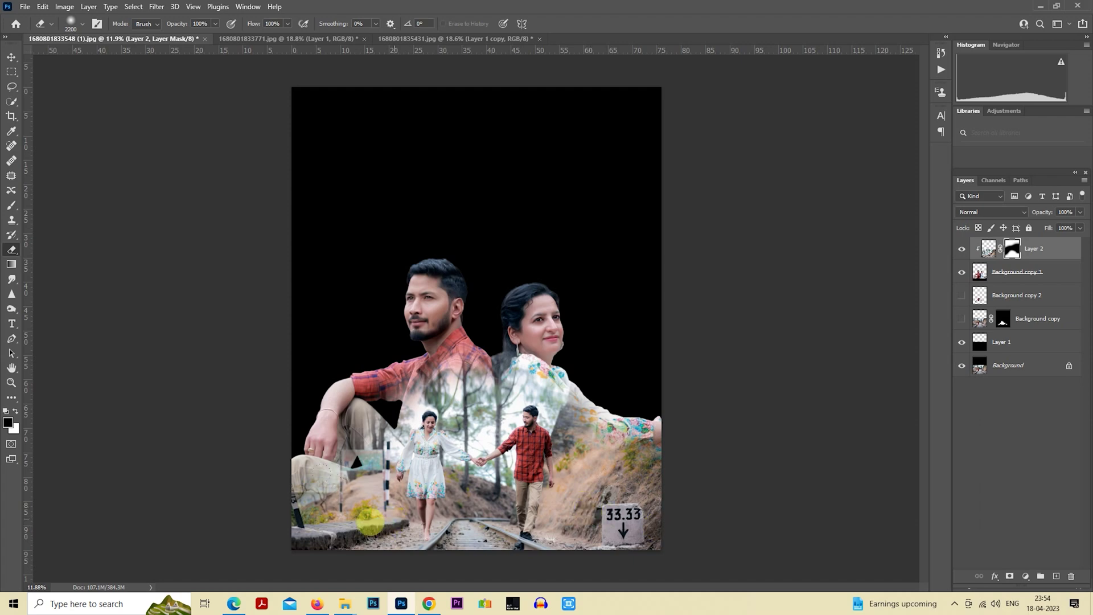
drag(370, 521, 354, 548)
key(ctrl+minus)
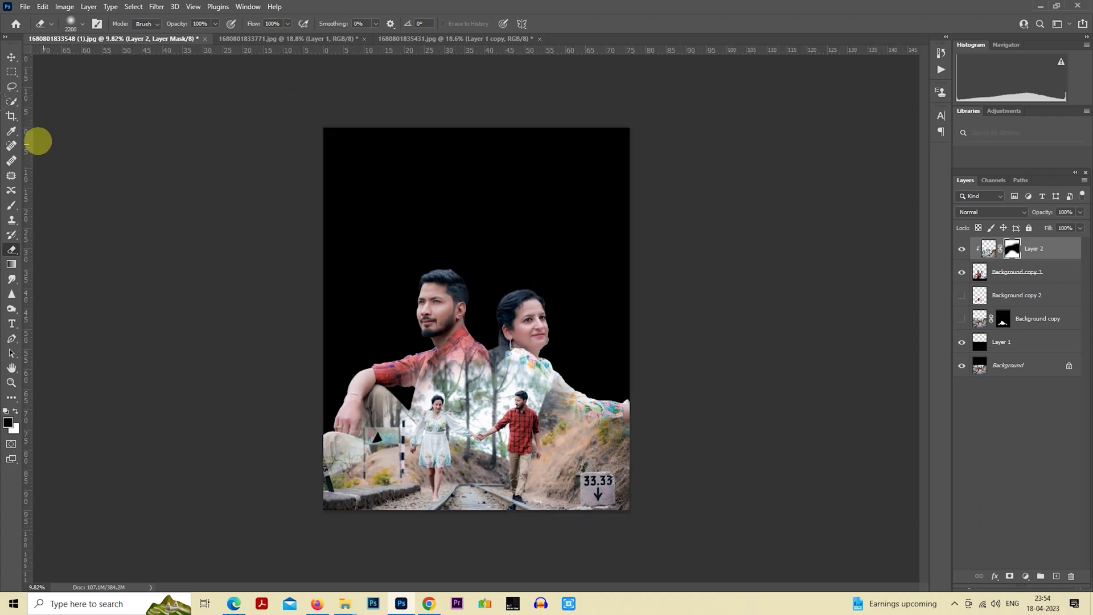
Drag the sunset photo from File Explorer into the collage above Background copy 2
click(11, 72)
scroll(521, 322, down, 1)
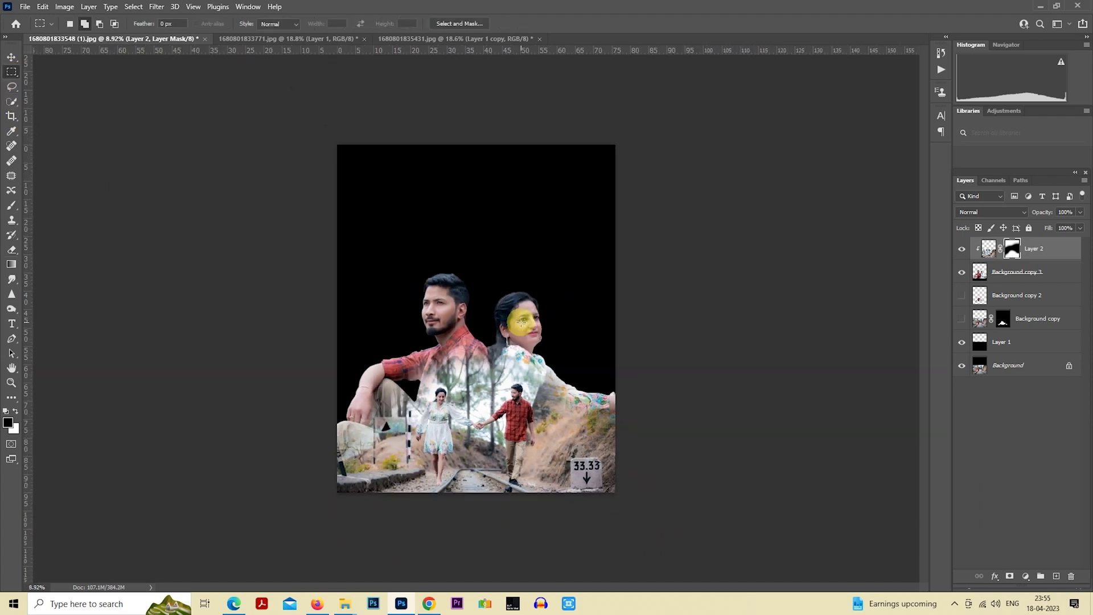
scroll(521, 323, up, 1)
click(1015, 297)
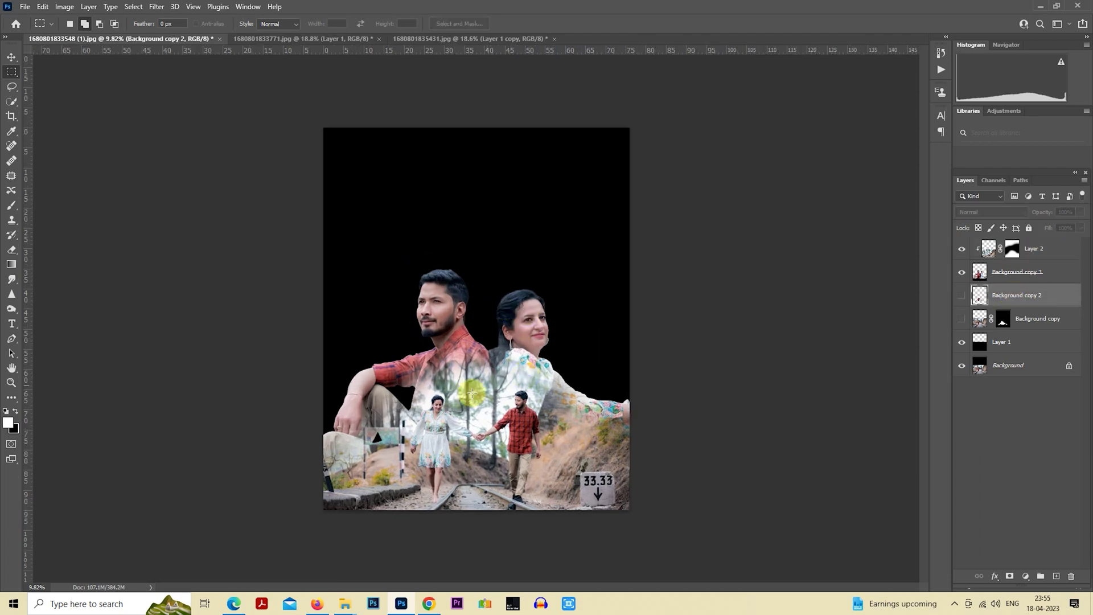
mouse_move(344, 604)
click(133, 544)
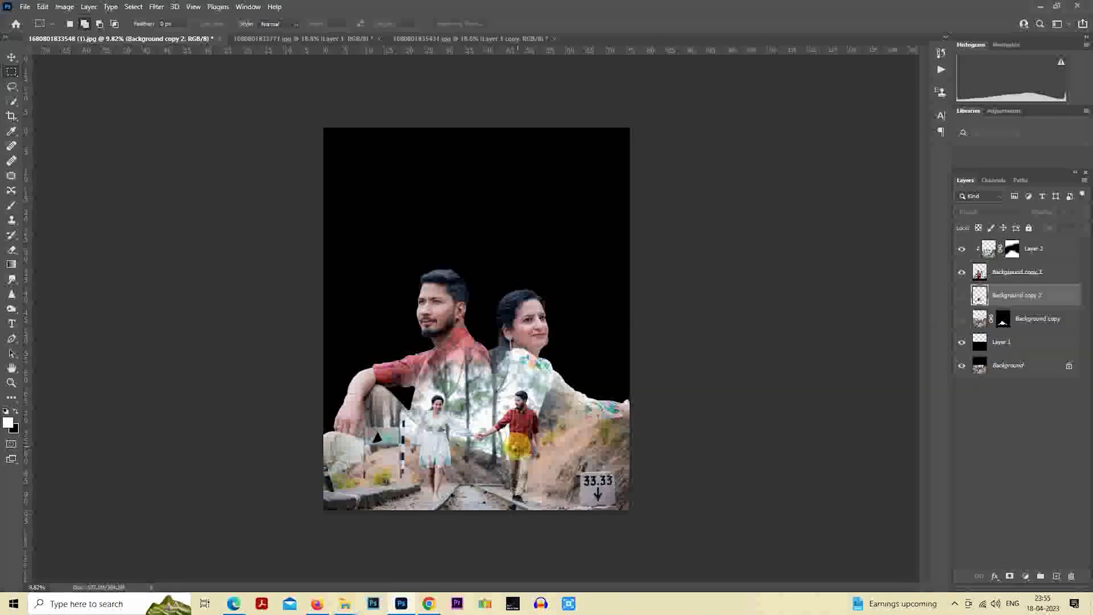
drag(1004, 423, 519, 445)
scroll(518, 446, down, 2)
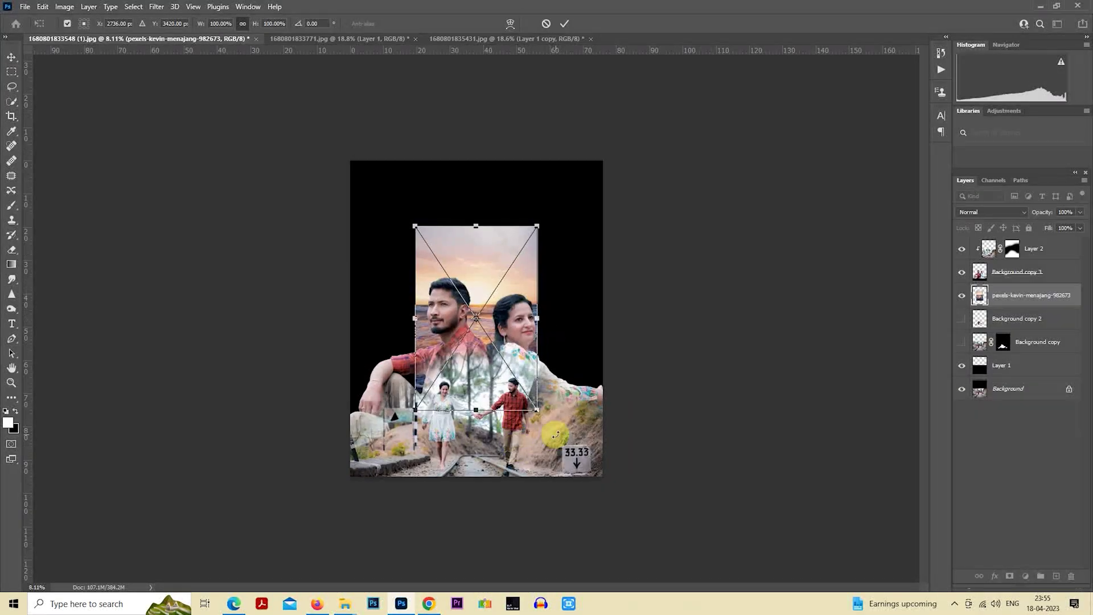
key(Return)
Copy a rectangular selection of the sunset sky onto its own layer
key(m)
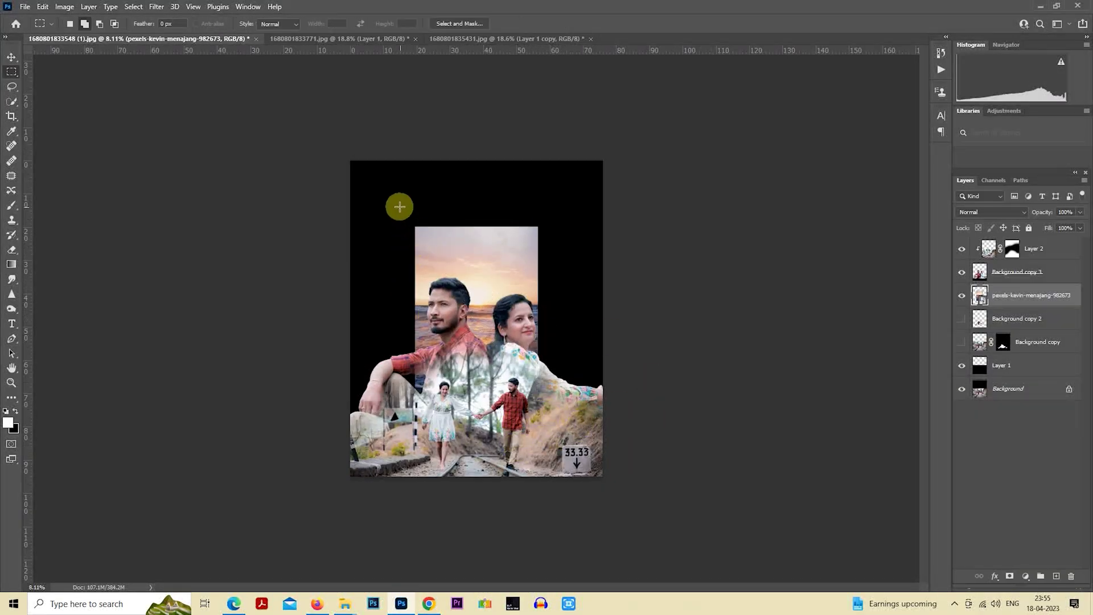
mouse_move(400, 210)
mouse_down()
mouse_move(571, 309)
mouse_move(583, 347)
mouse_up()
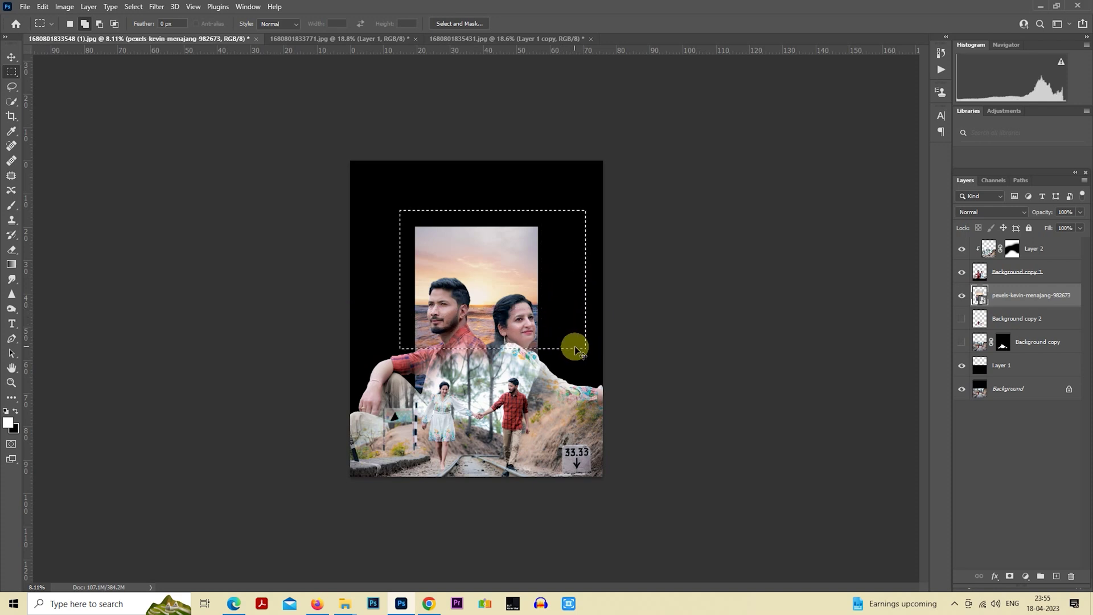
key(ctrl+j)
Scale the sky layer up until it covers the whole canvas behind the couple
right_click(443, 294)
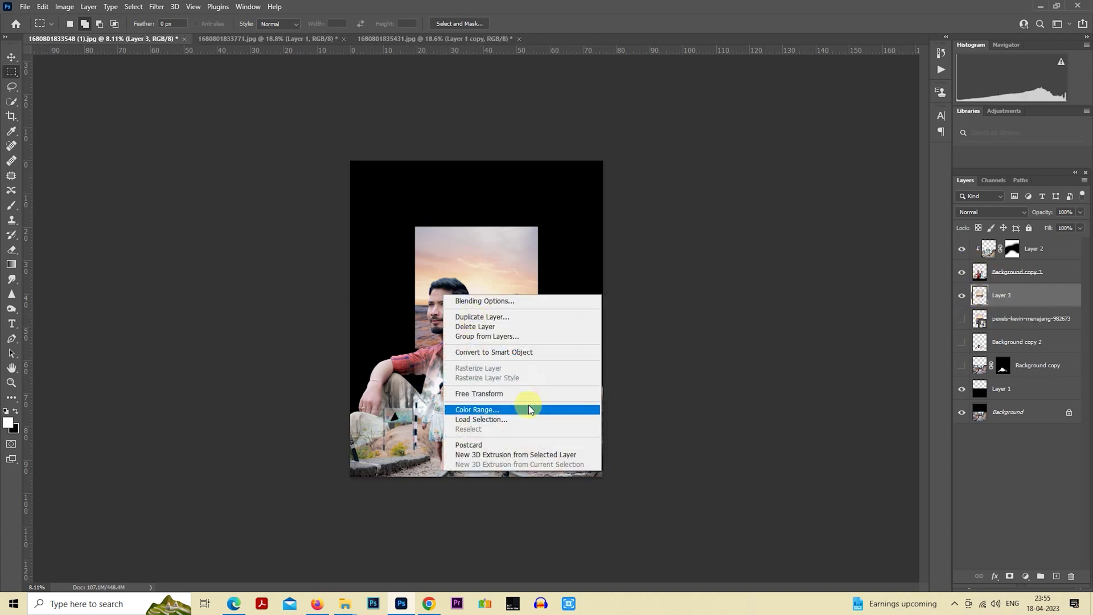
click(528, 407)
drag(537, 348, 571, 478)
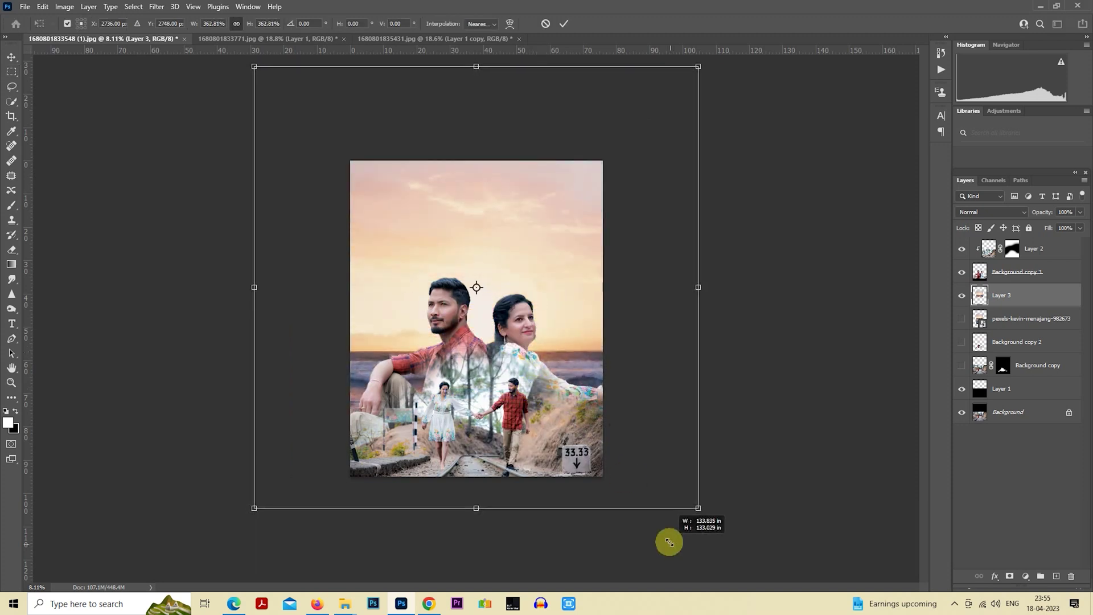
key(ctrl+minus)
key(ctrl+minus)
key(ctrl+minus)
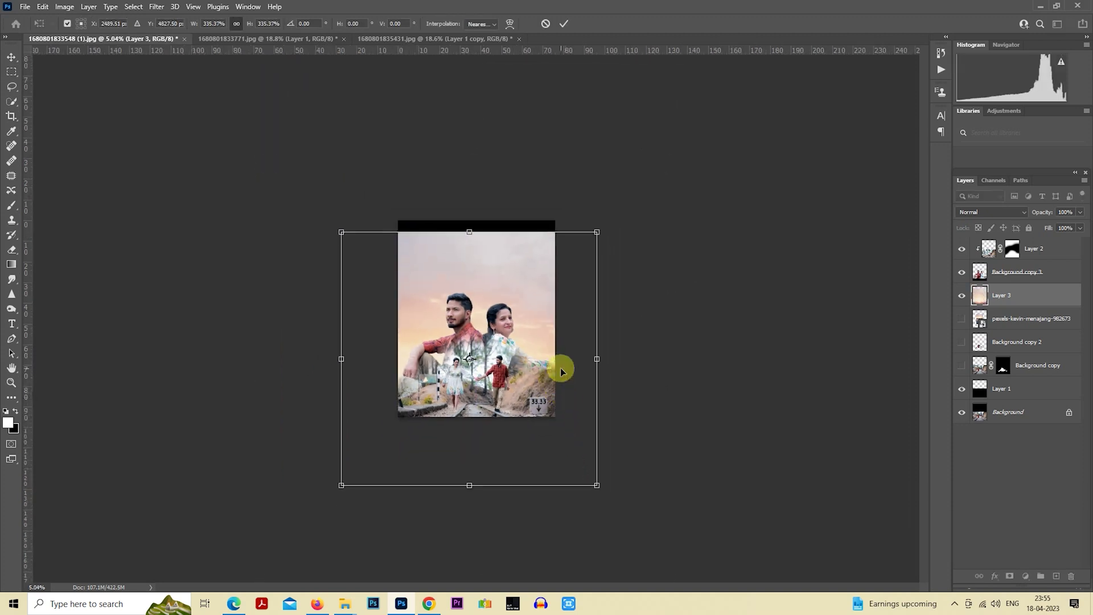
drag(571, 478, 627, 506)
drag(552, 405, 557, 378)
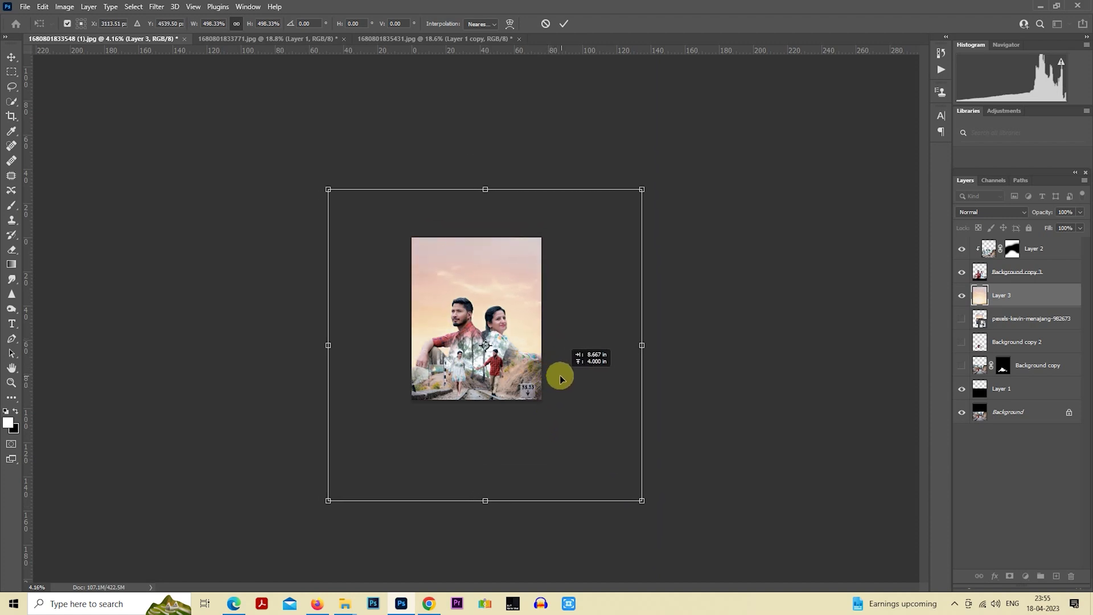
drag(556, 378, 558, 379)
key(Return)
key(m)
scroll(541, 262, up, 4)
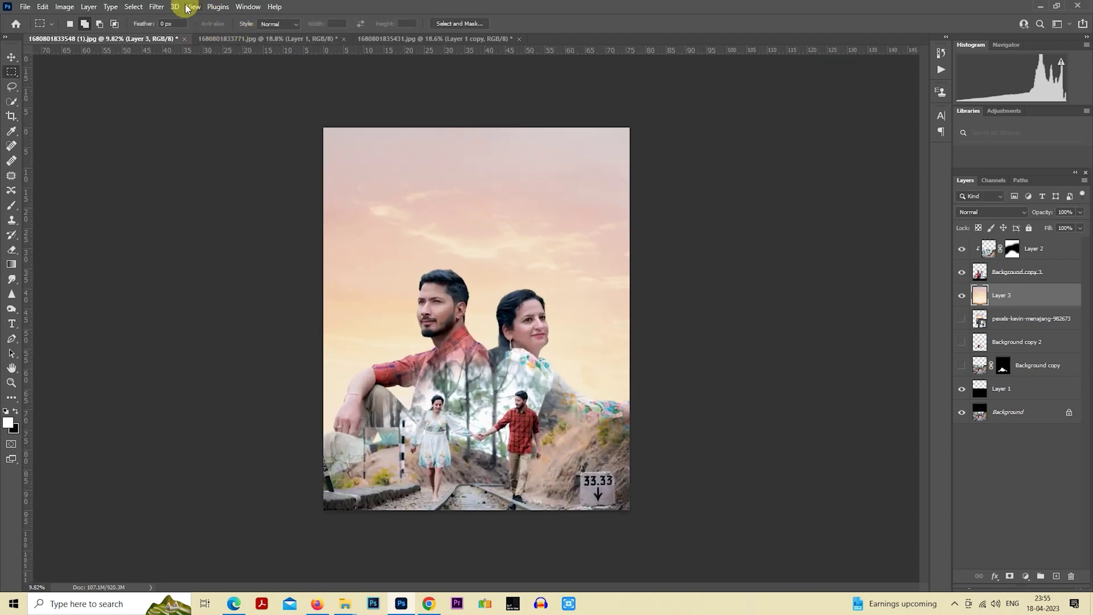
Gaussian-blur the sky layer with a radius of about 27.7 px
click(156, 6)
mouse_move(163, 163)
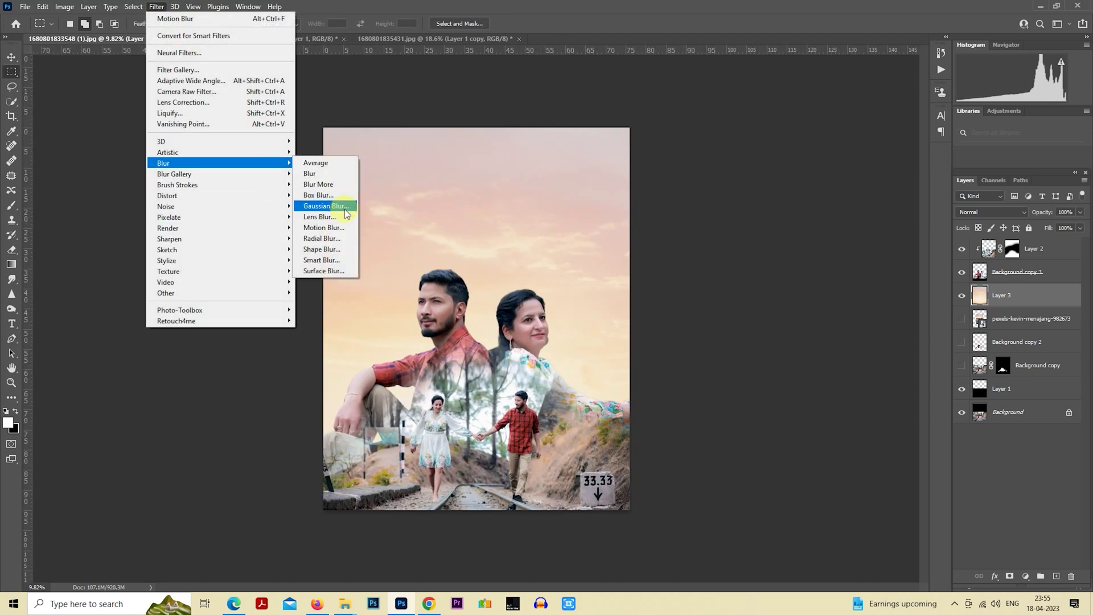
click(344, 208)
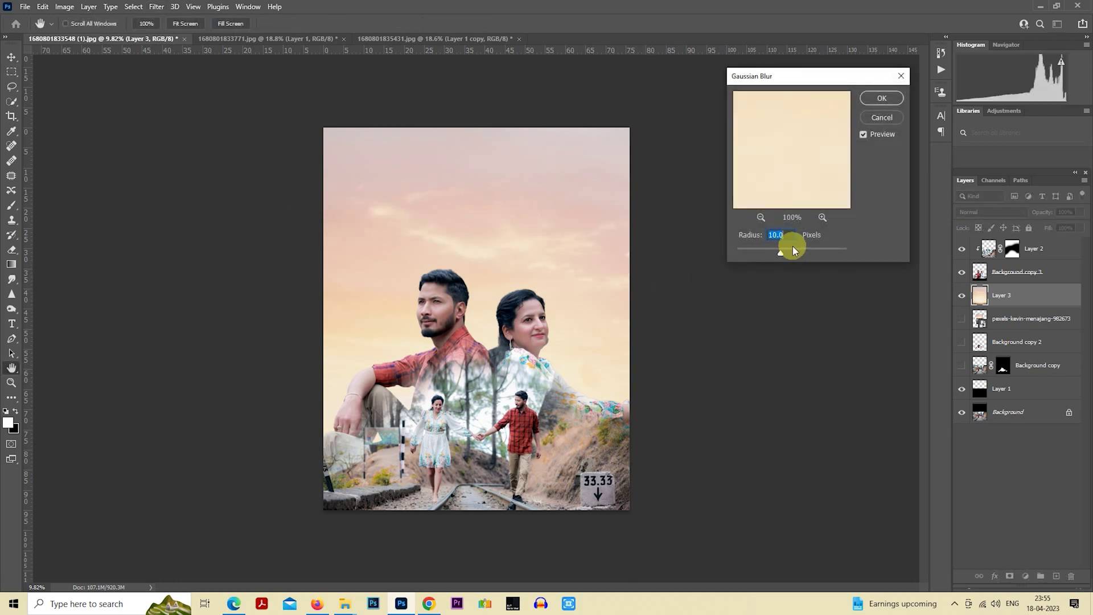
drag(787, 252, 788, 254)
click(881, 99)
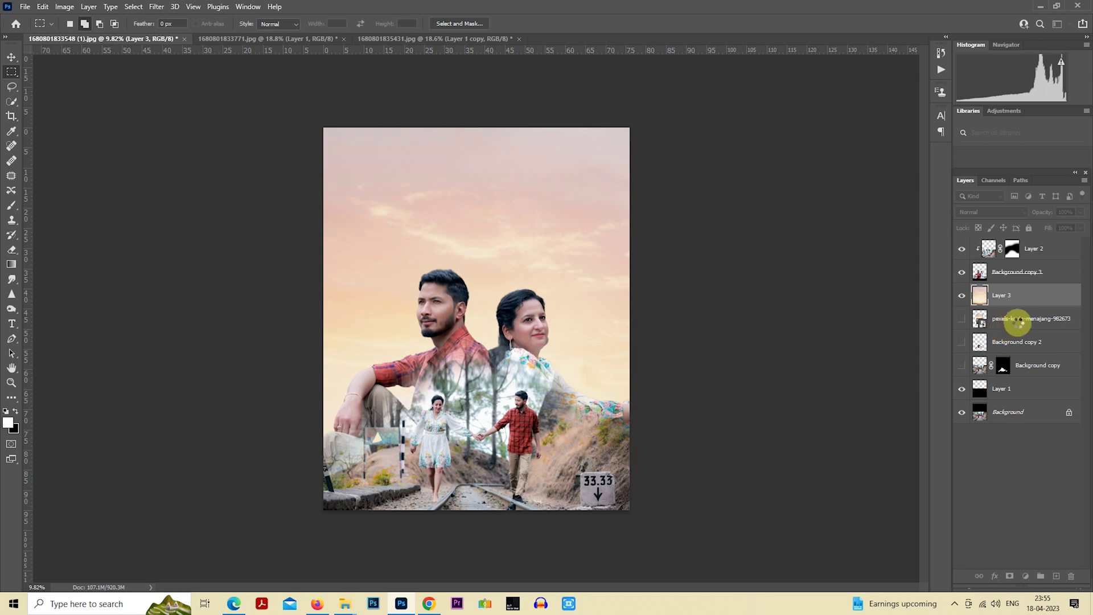
Add a new layer beneath the sky and set the sky layer's opacity to 50%
ctrl+click(1057, 576)
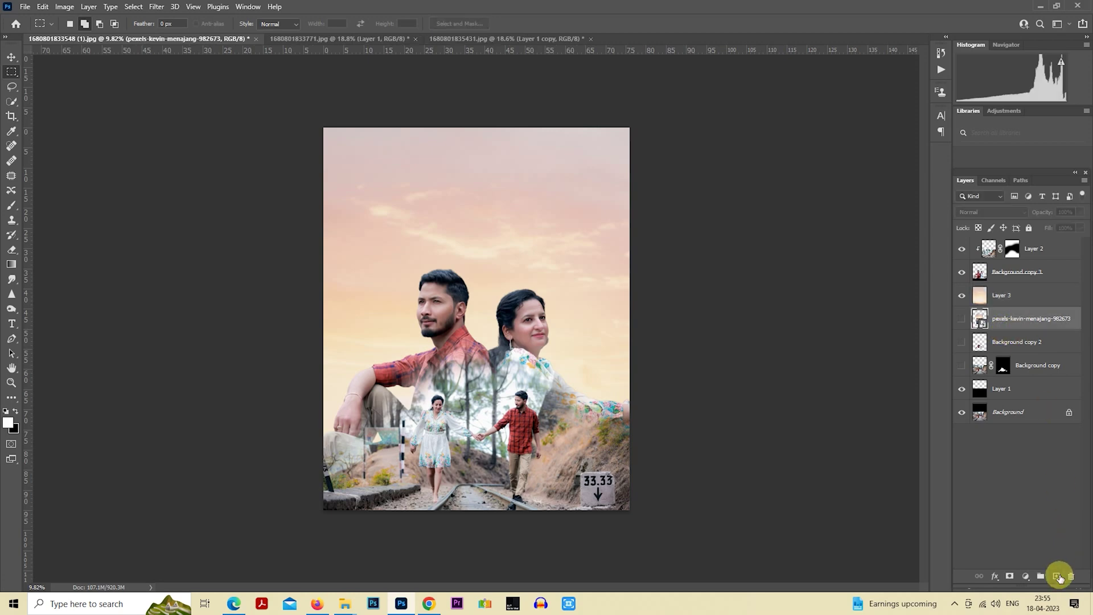
click(1010, 298)
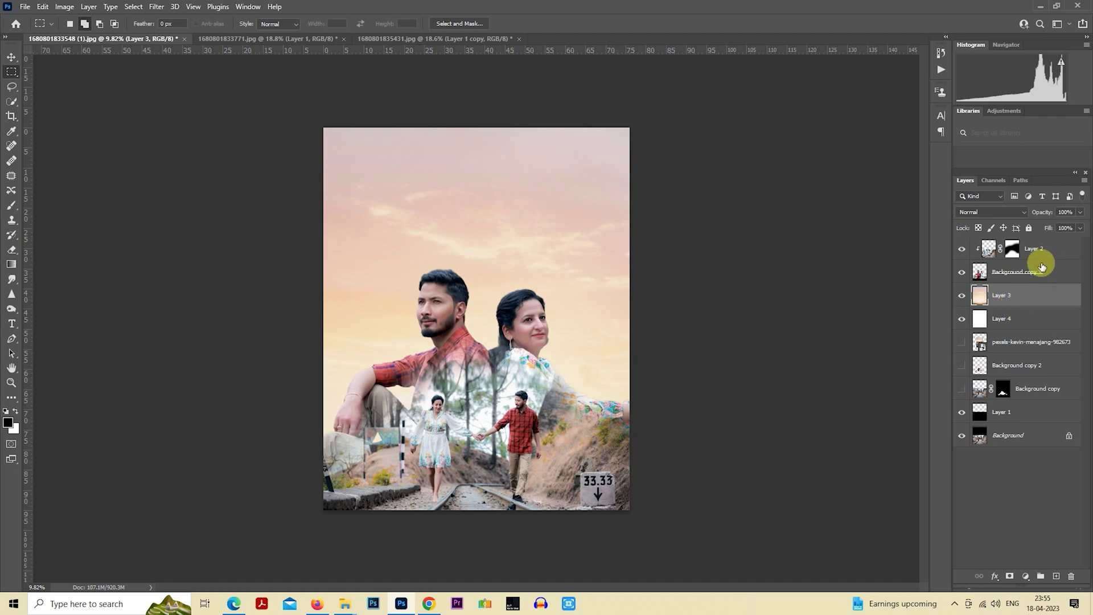
key(5)
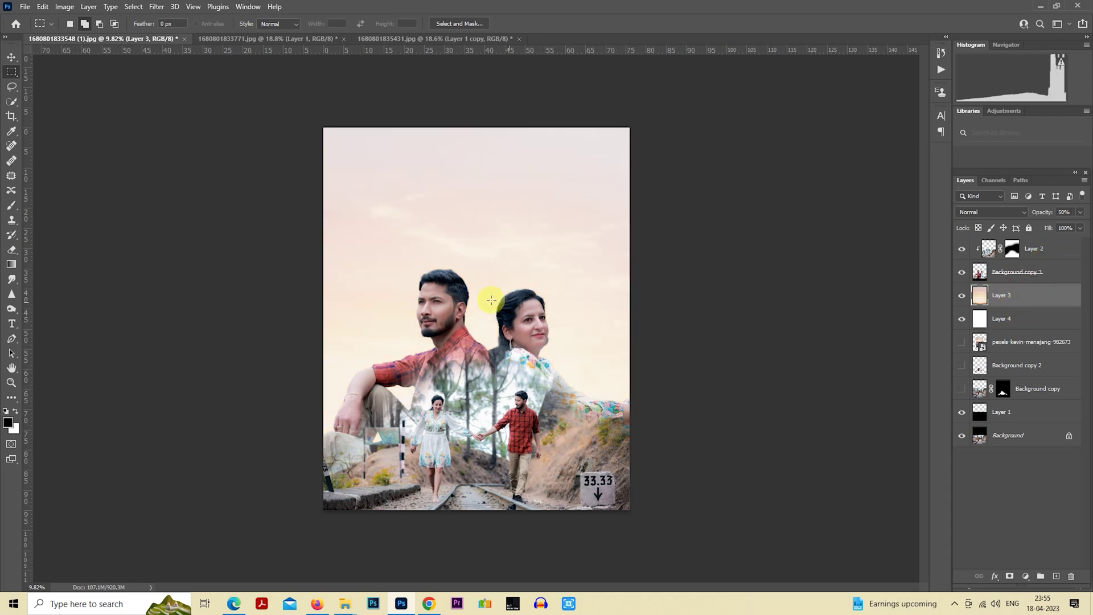
scroll(513, 249, down, 2)
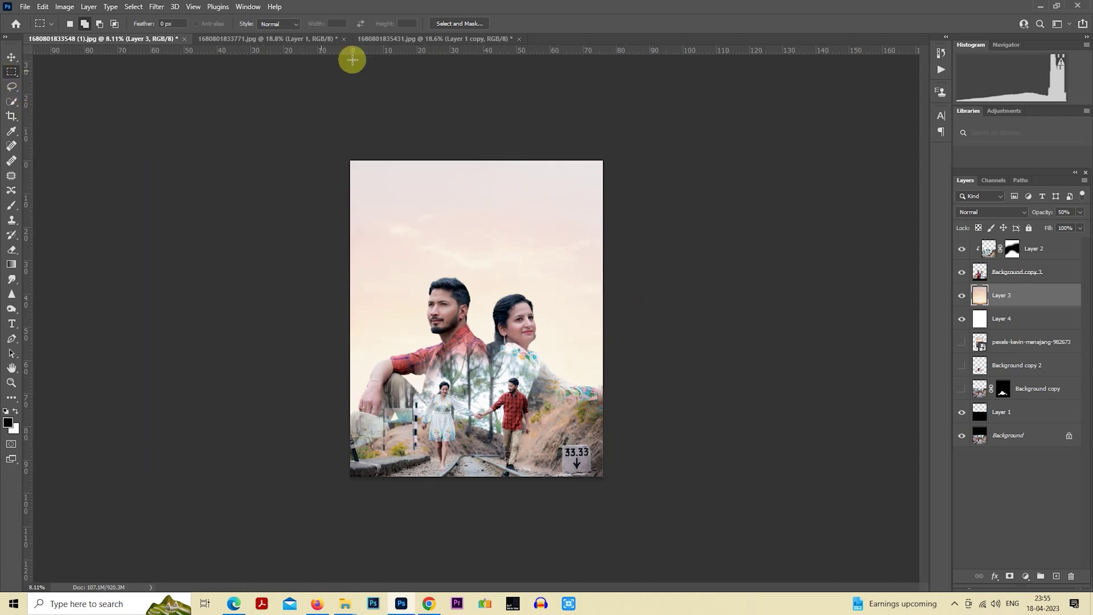
Hide the black fill layer in the couple photo and drag the cut-out couple into the collage
click(378, 39)
click(969, 282)
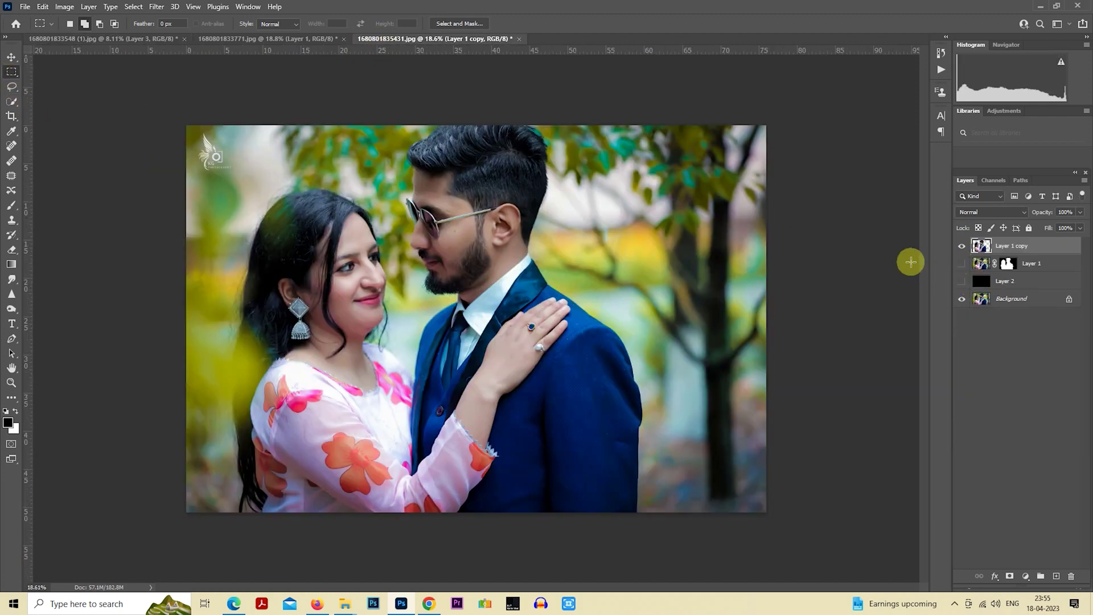
drag(382, 286, 118, 45)
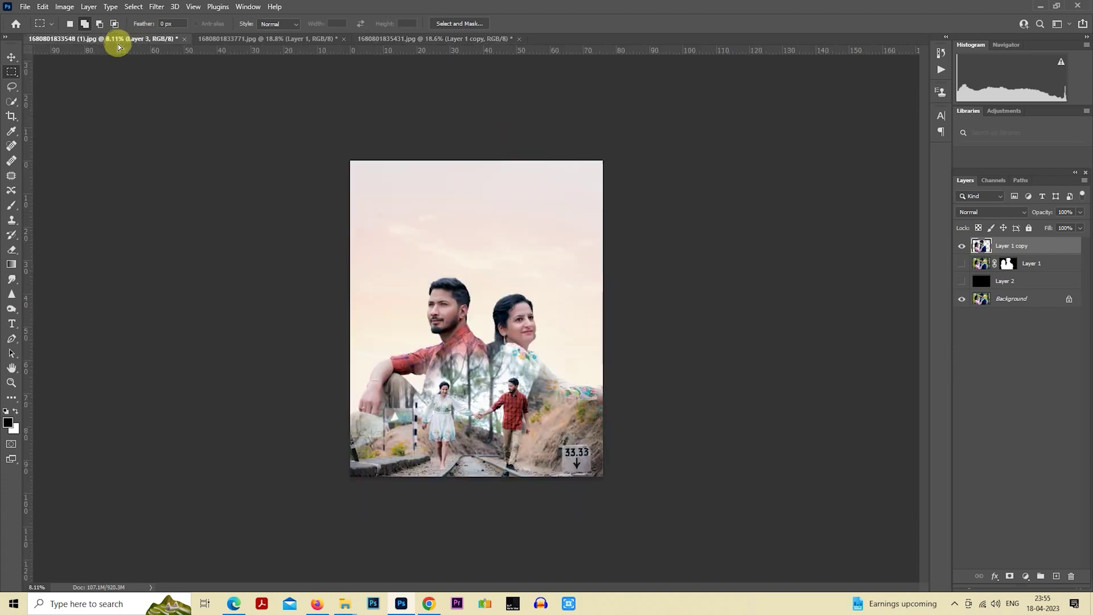
drag(520, 286, 514, 274)
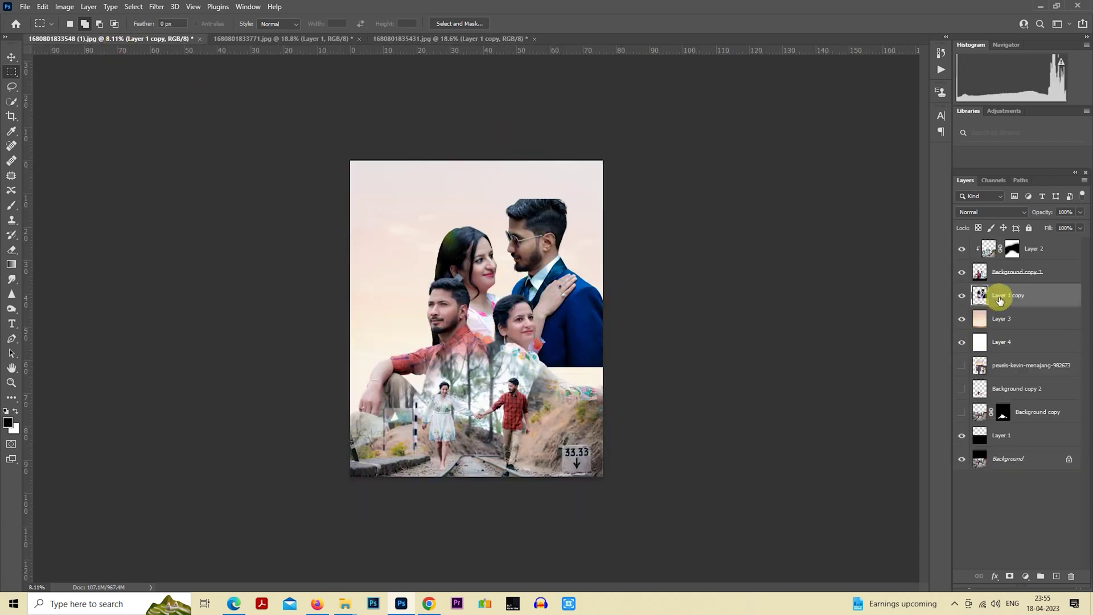
Resize and position the blue-suited couple in the upper centre of the collage
right_click(514, 281)
click(578, 379)
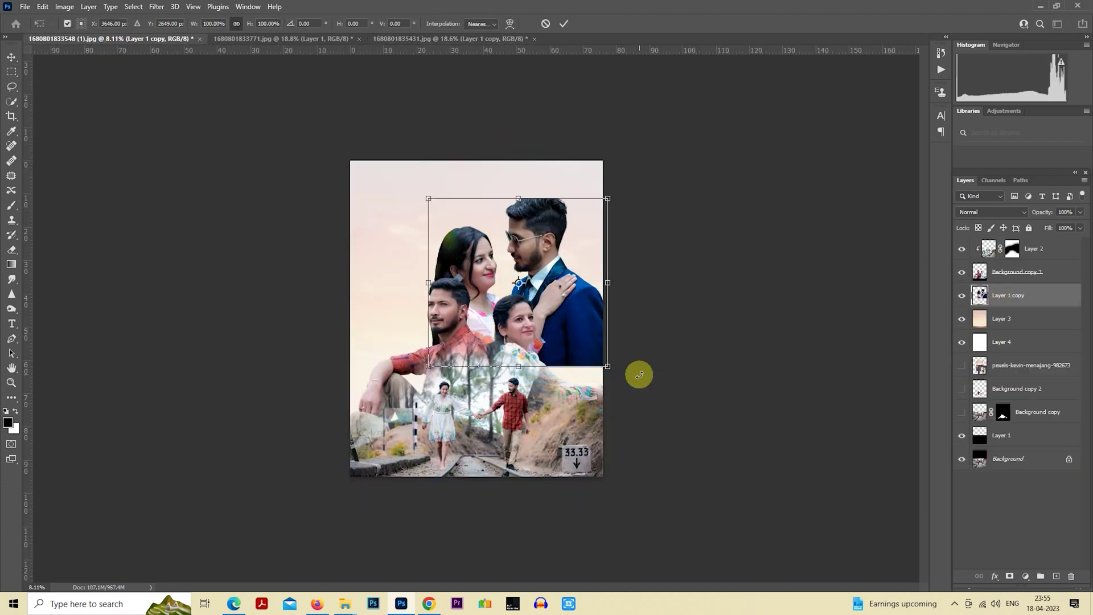
drag(608, 366, 708, 503)
drag(651, 367, 632, 371)
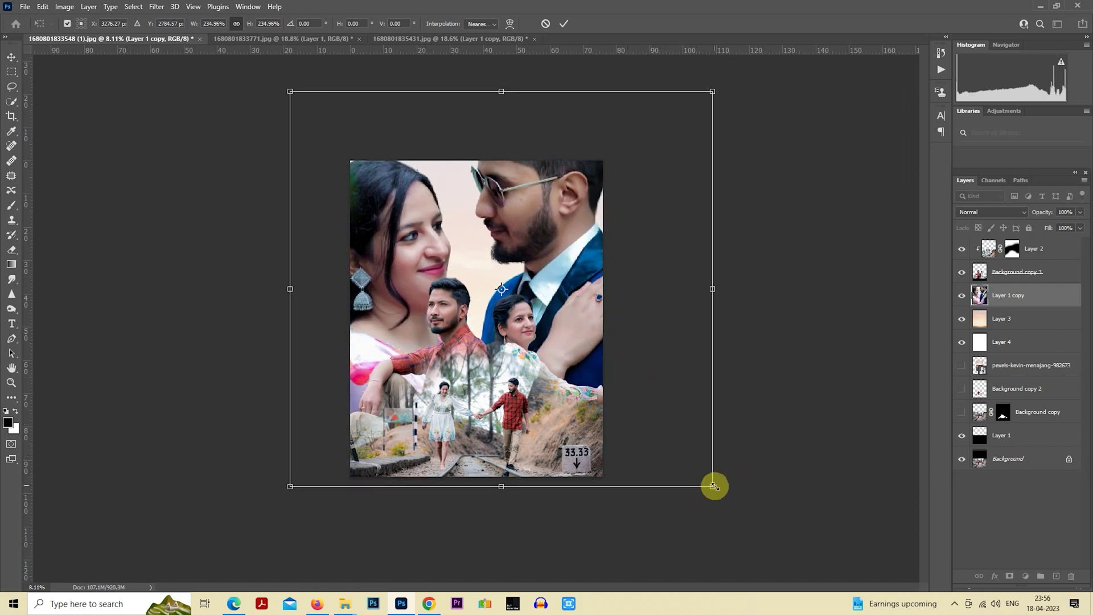
drag(716, 487, 805, 586)
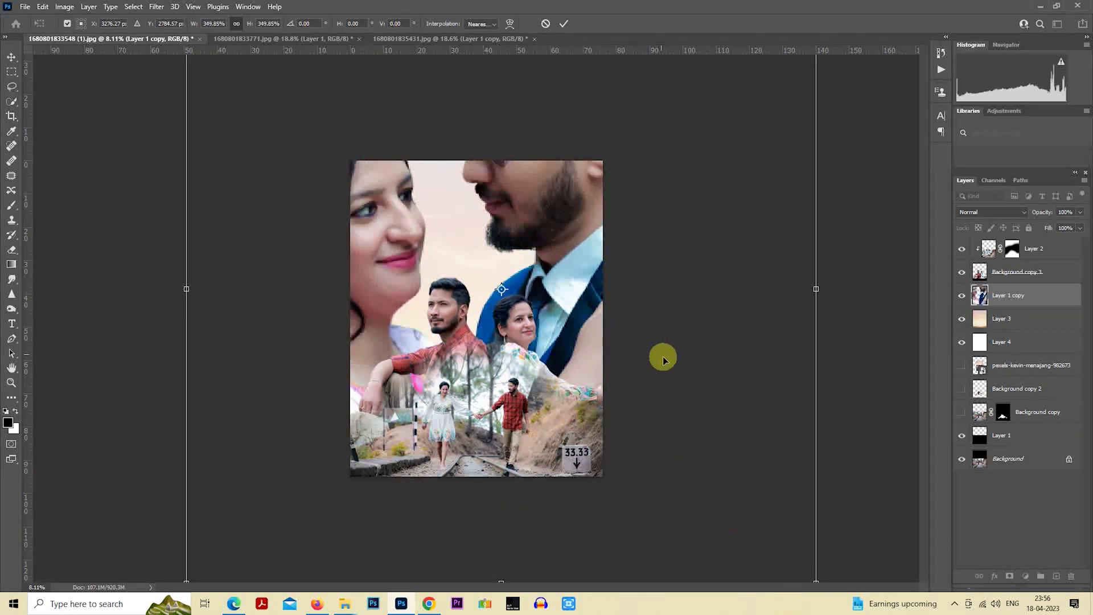
mouse_move(662, 358)
mouse_down()
mouse_move(682, 390)
mouse_move(659, 388)
mouse_up()
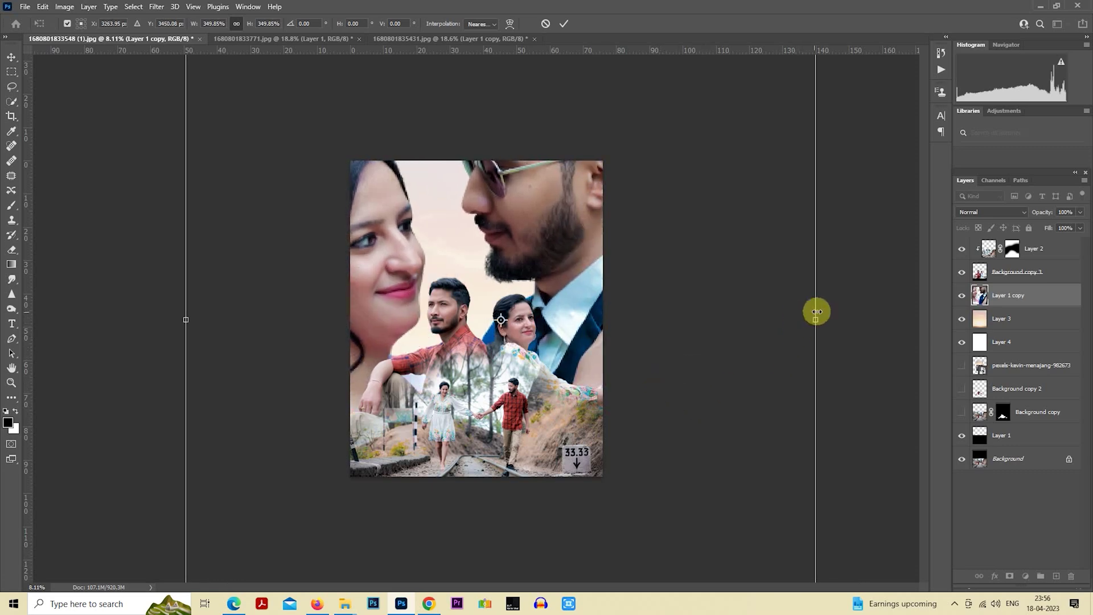
drag(818, 318, 566, 270)
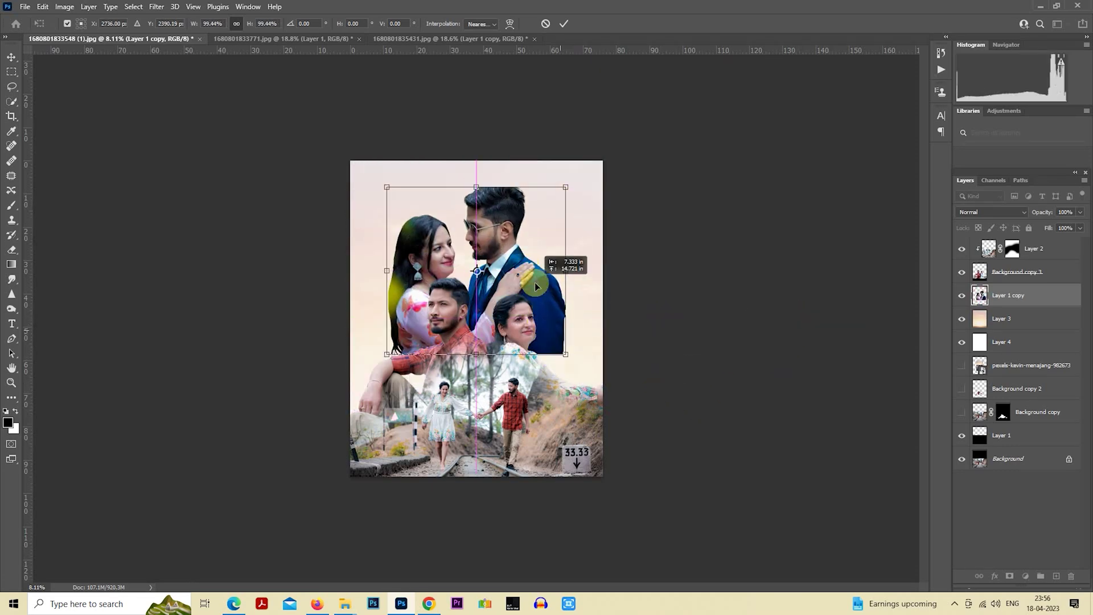
key(Return)
key(m)
key(ctrl+0)
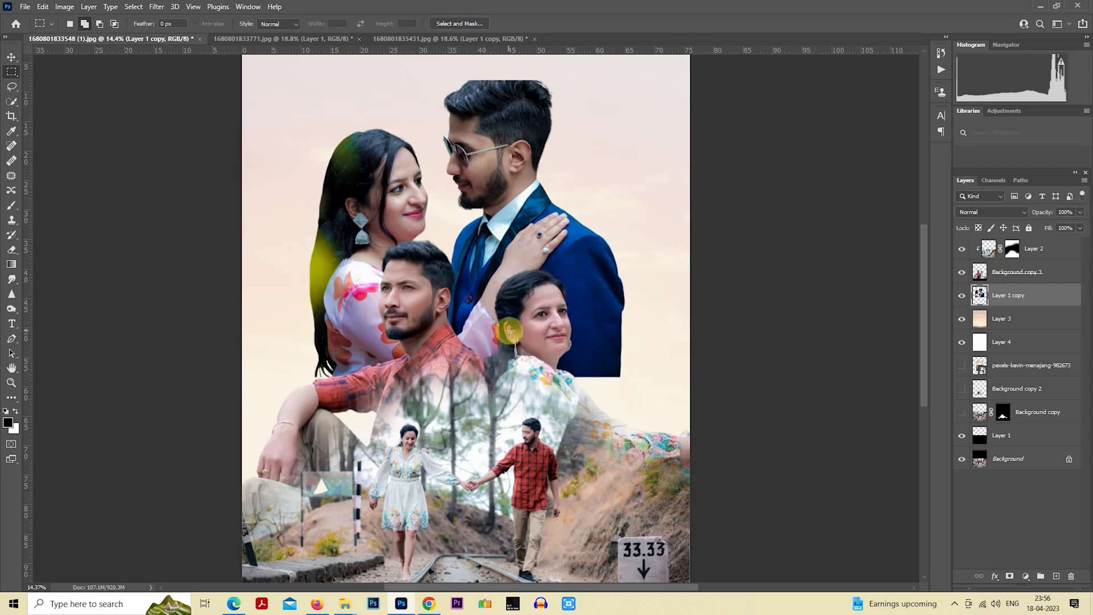
Lasso the woman and the man from the upper couple onto separate new layers, hiding the man's
click(14, 92)
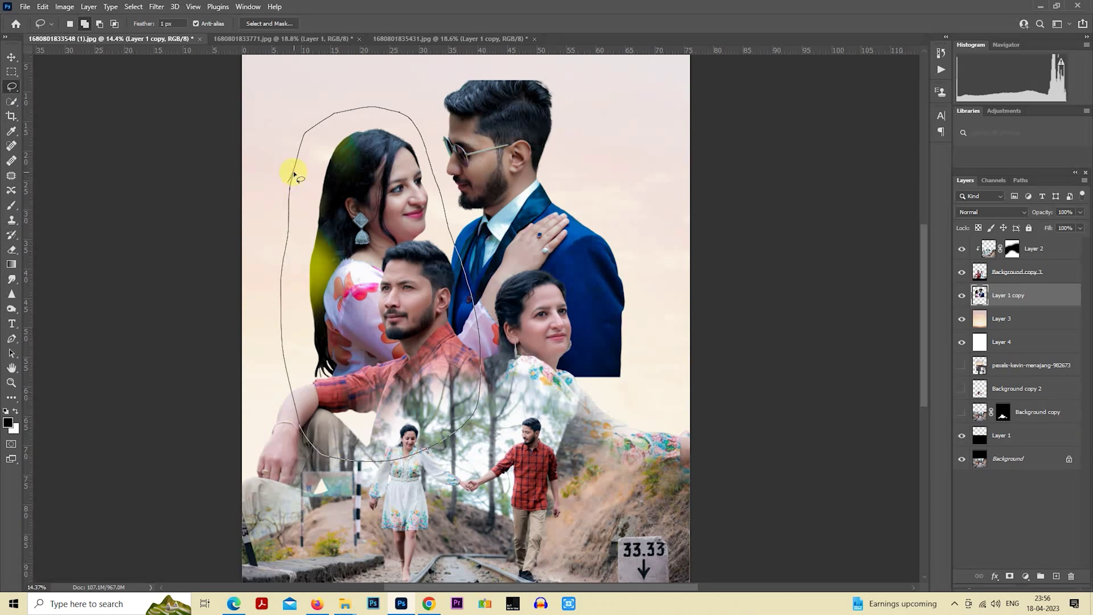
drag(294, 174, 296, 176)
key(ctrl+j)
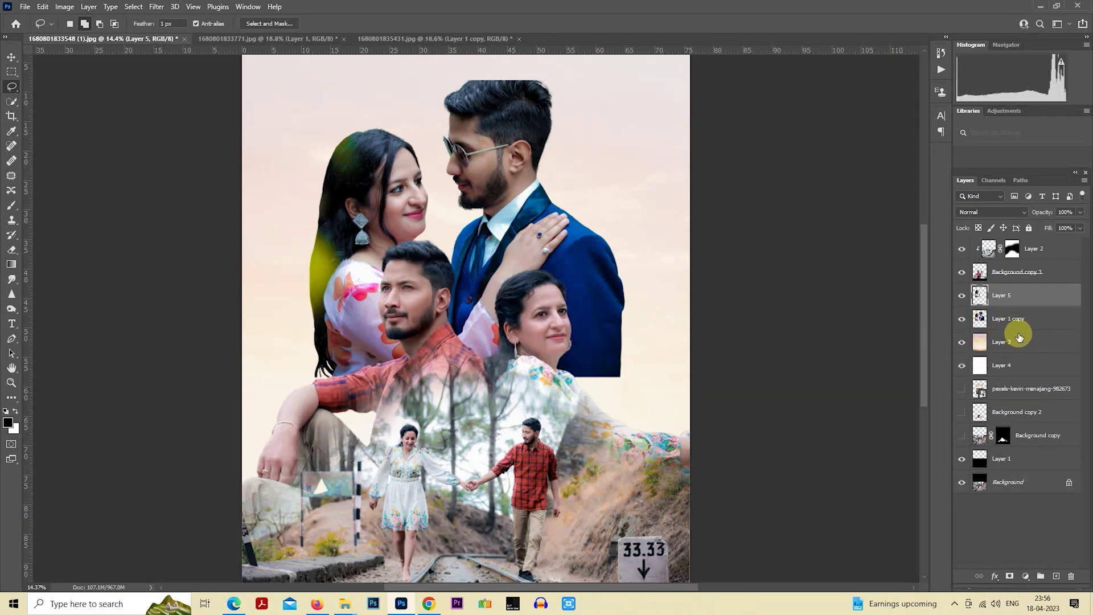
click(1017, 320)
scroll(569, 151, down, 2)
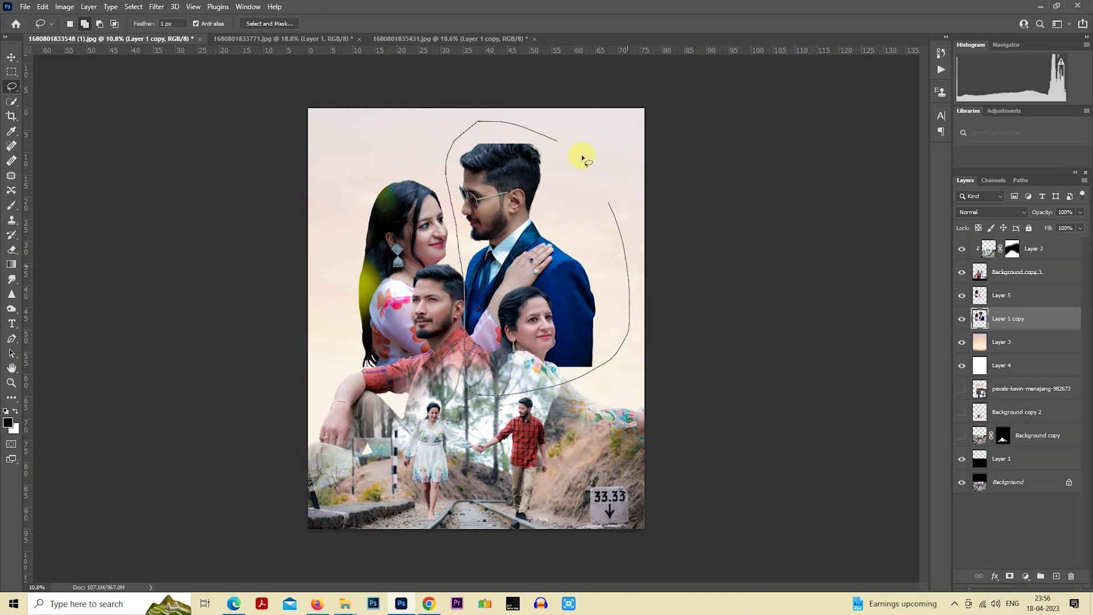
drag(530, 151, 532, 152)
key(ctrl+j)
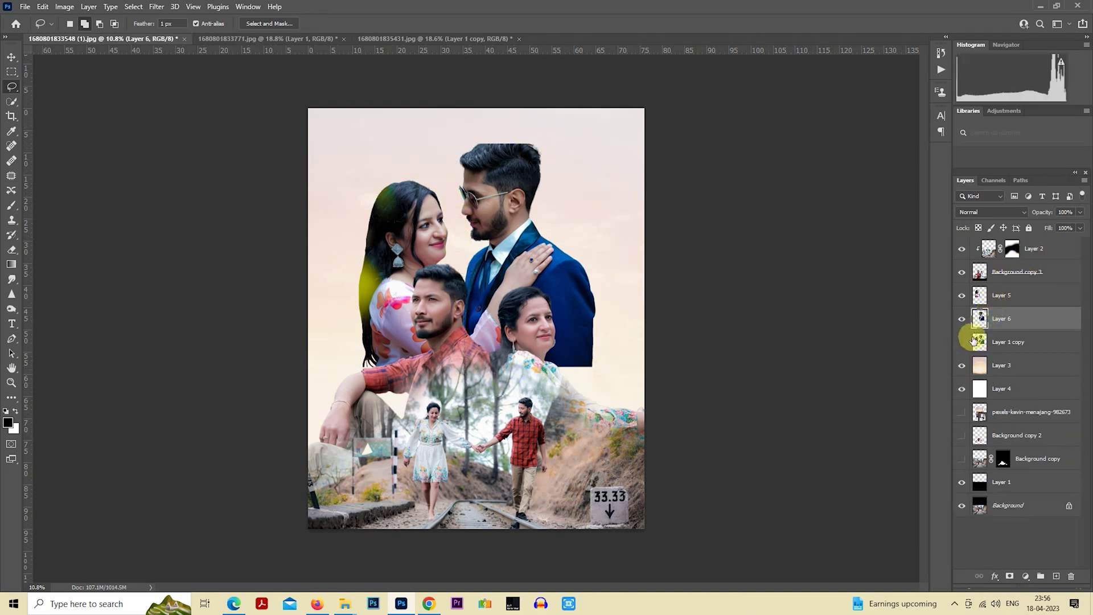
click(962, 322)
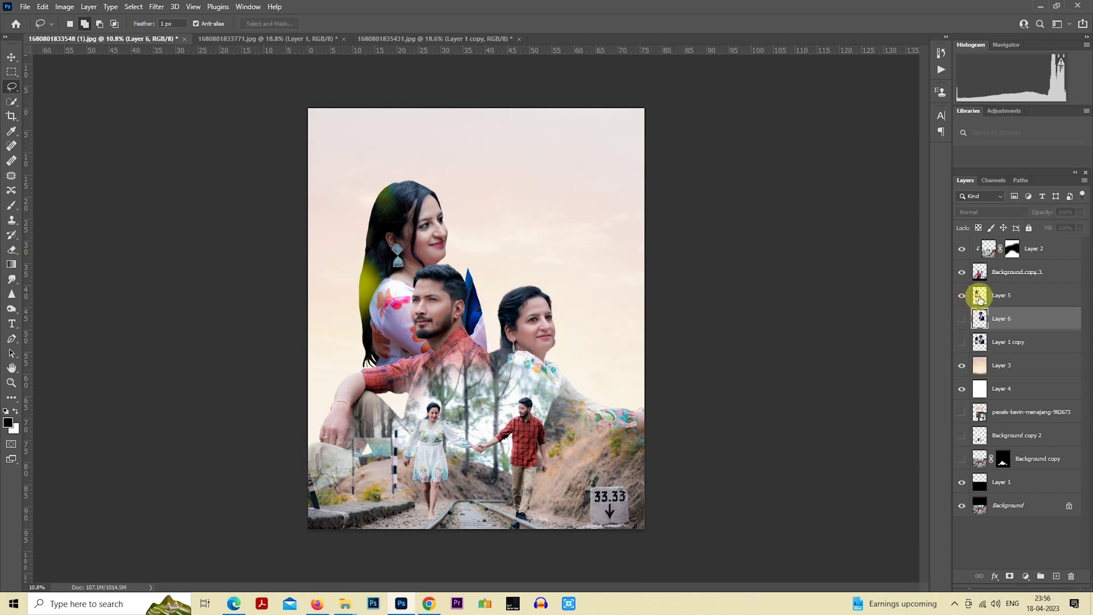
Enlarge the woman's face layer to about 331% and place it on the collage's left side
click(971, 295)
scroll(566, 305, down, 1)
right_click(398, 189)
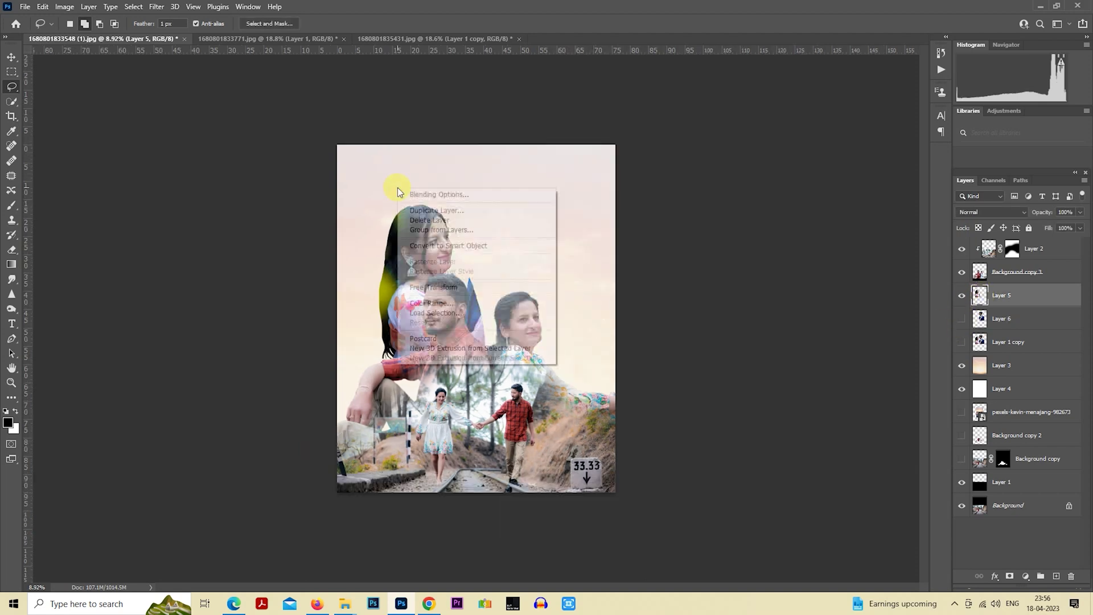
click(12, 76)
scroll(476, 319, down, 1)
right_click(374, 223)
click(502, 326)
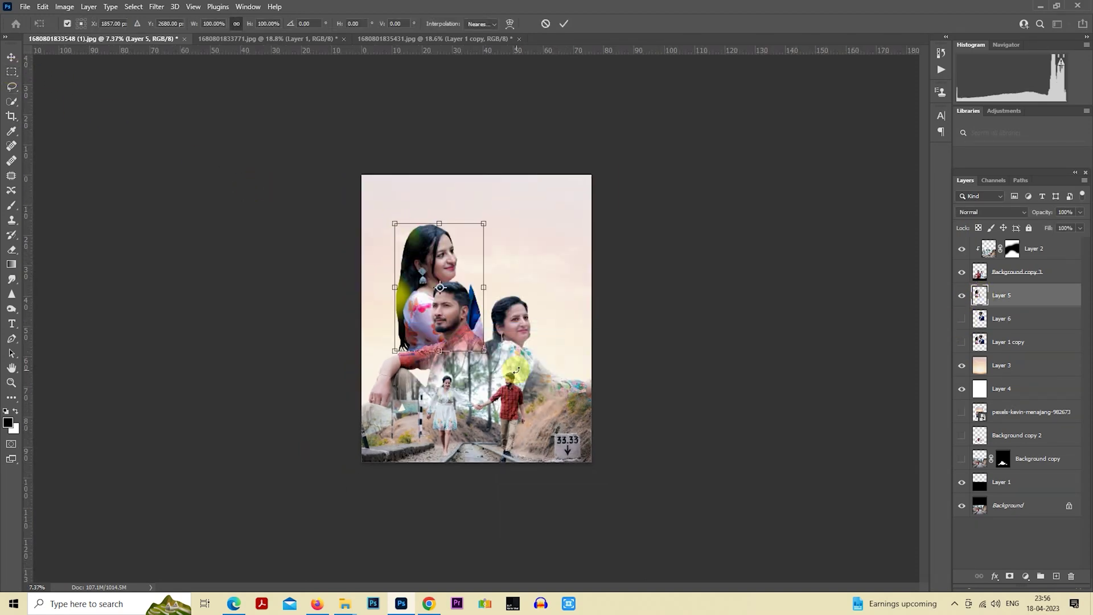
drag(483, 349, 570, 506)
drag(541, 309, 479, 388)
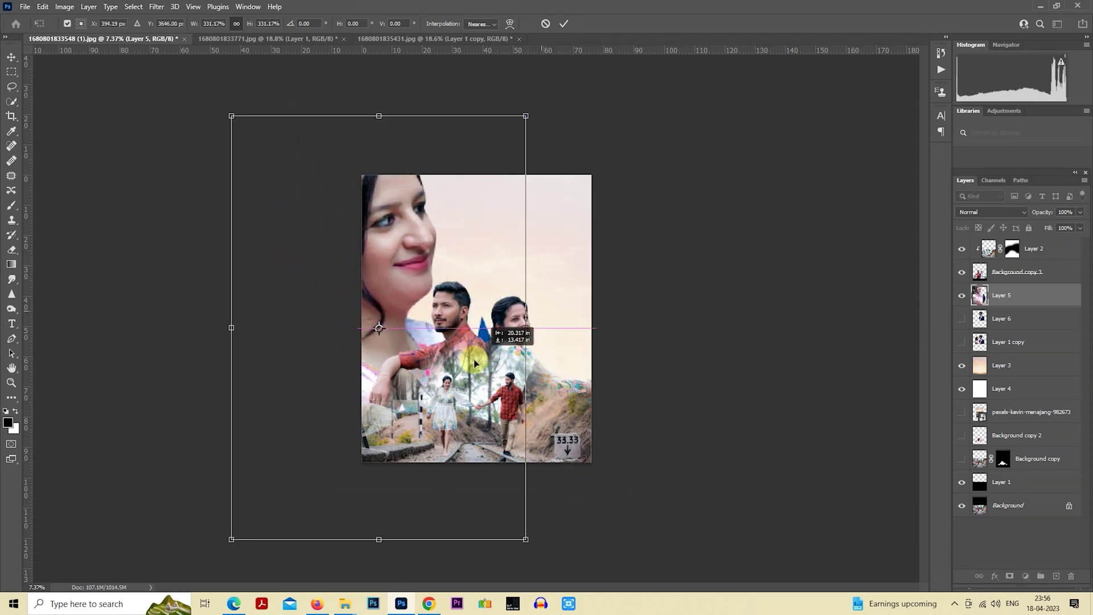
mouse_move(527, 348)
mouse_down()
mouse_move(556, 337)
mouse_move(547, 306)
mouse_up()
key(ctrl+z)
drag(507, 346, 508, 340)
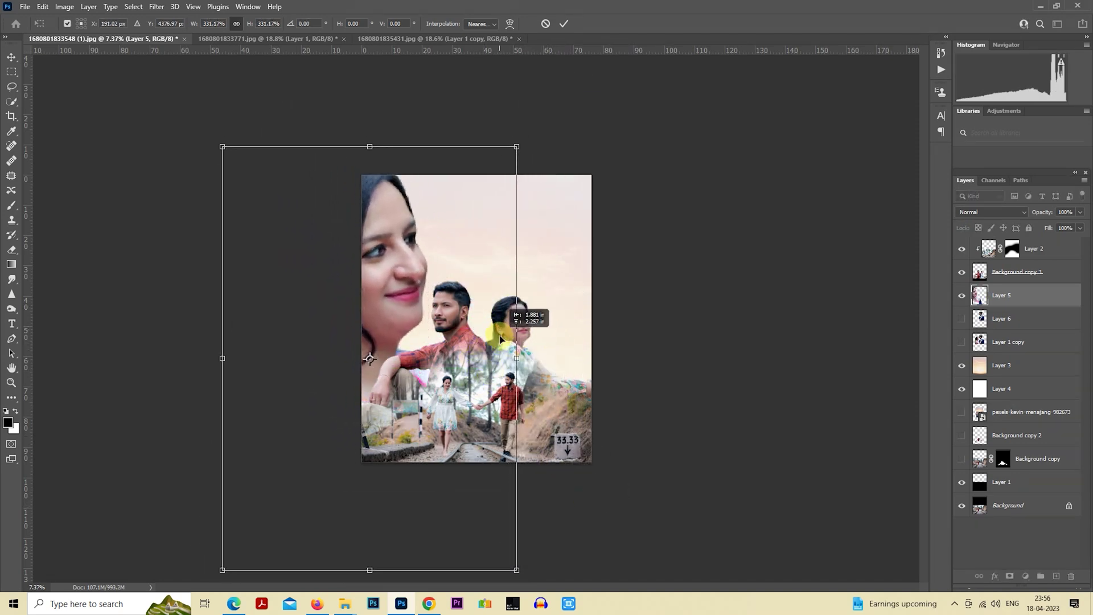
click(980, 318)
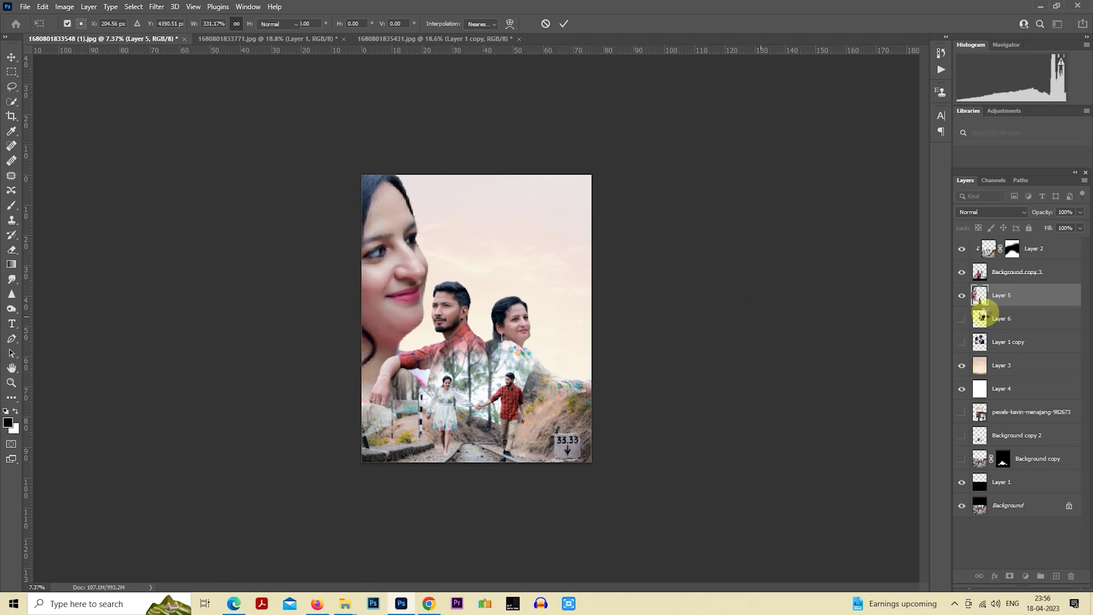
key(m)
click(1008, 321)
Scale the man-in-sunglasses close-up to about 331%, rotate it 2.5°, and fill the right side
right_click(564, 292)
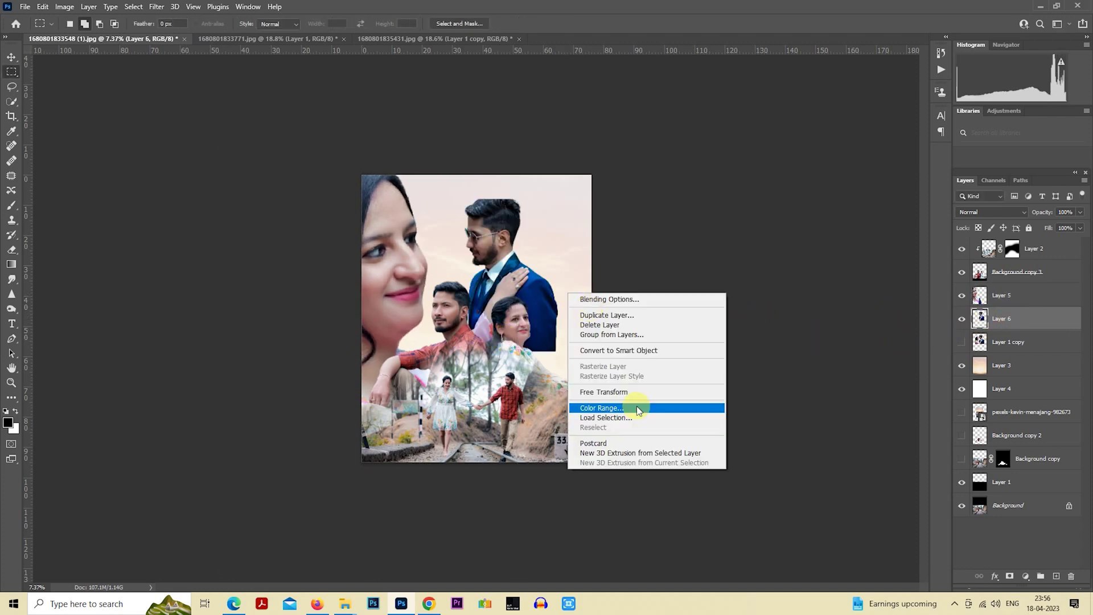
click(635, 388)
mouse_move(558, 358)
mouse_down()
mouse_move(684, 386)
mouse_move(695, 400)
mouse_up()
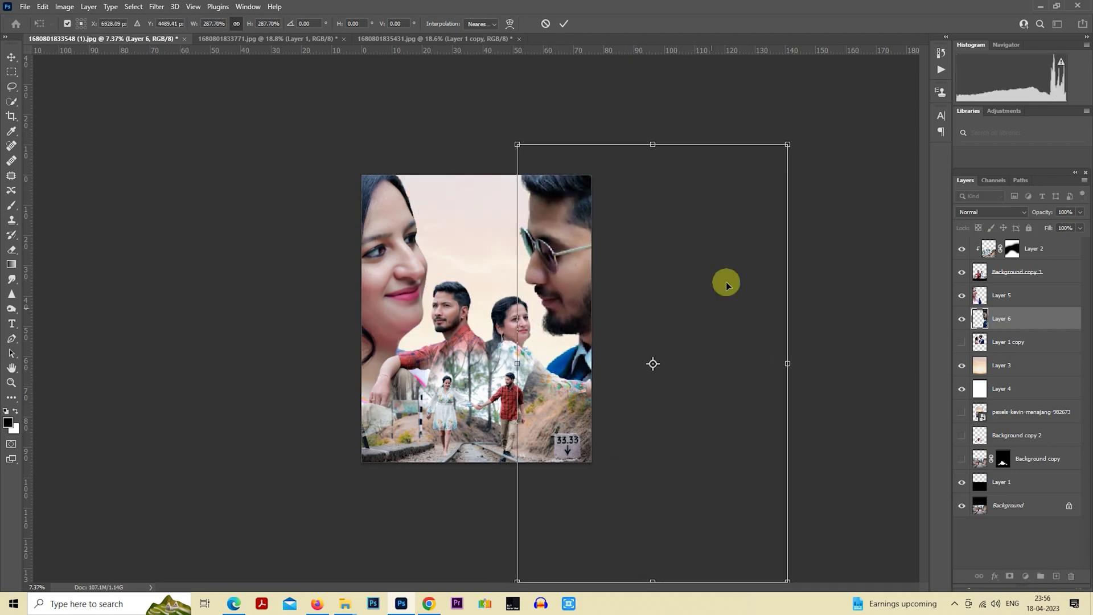
drag(791, 145, 714, 196)
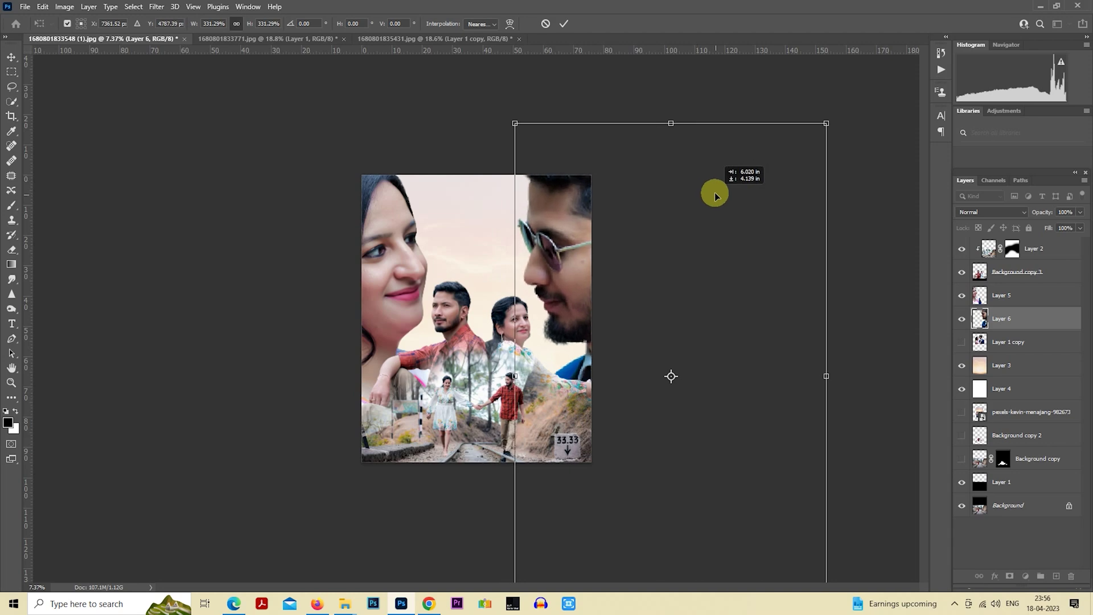
drag(843, 108, 842, 112)
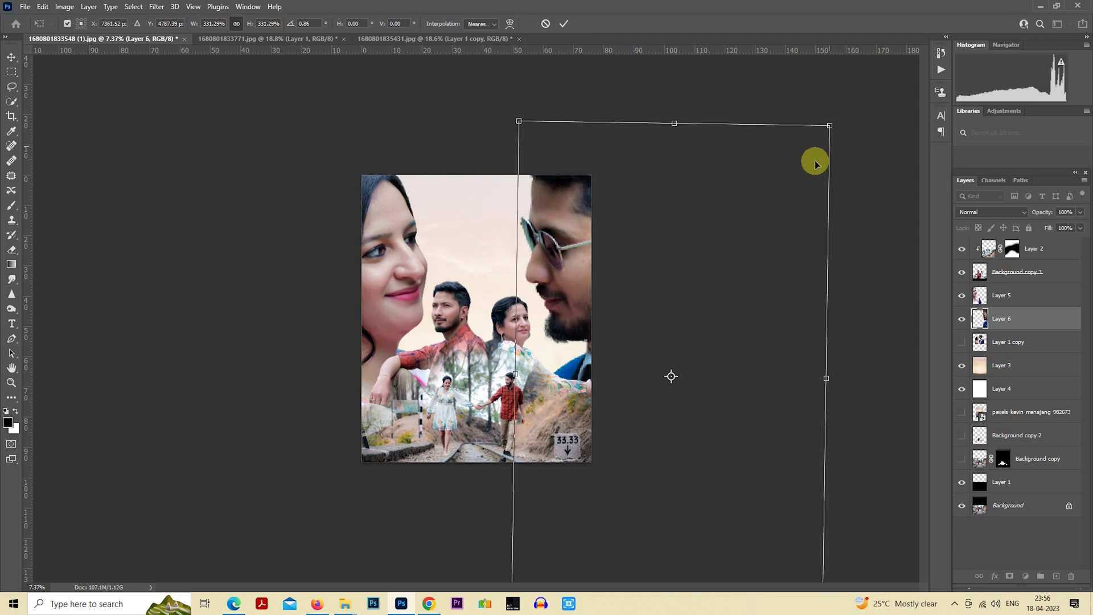
drag(738, 204, 735, 205)
drag(859, 86, 866, 93)
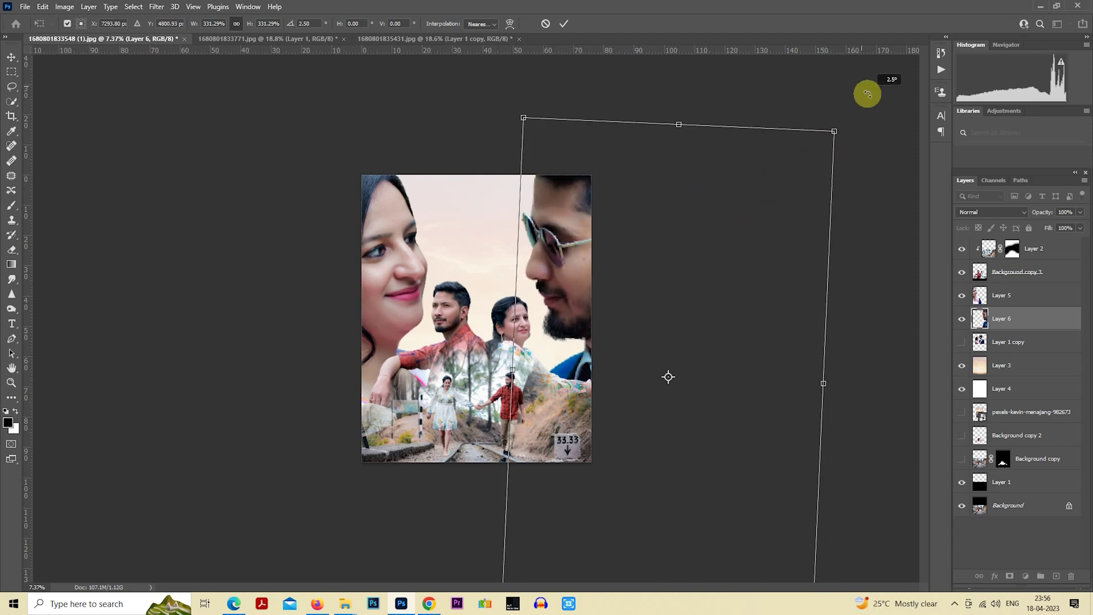
drag(705, 190, 706, 195)
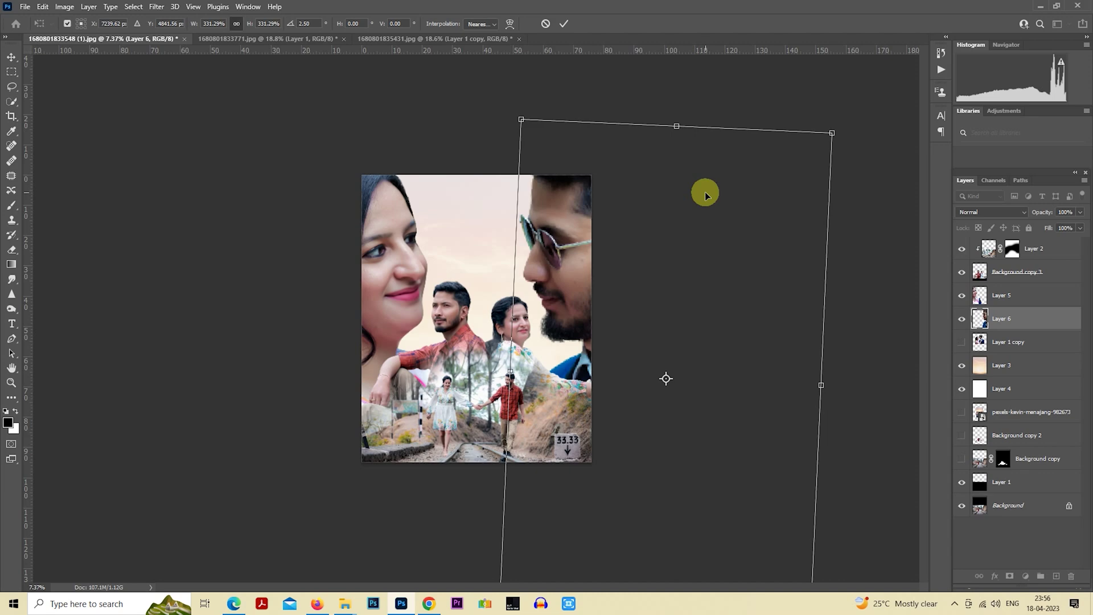
key(Return)
Rotate the woman's face layer to about 7° and shift it slightly down
click(1009, 299)
right_click(398, 226)
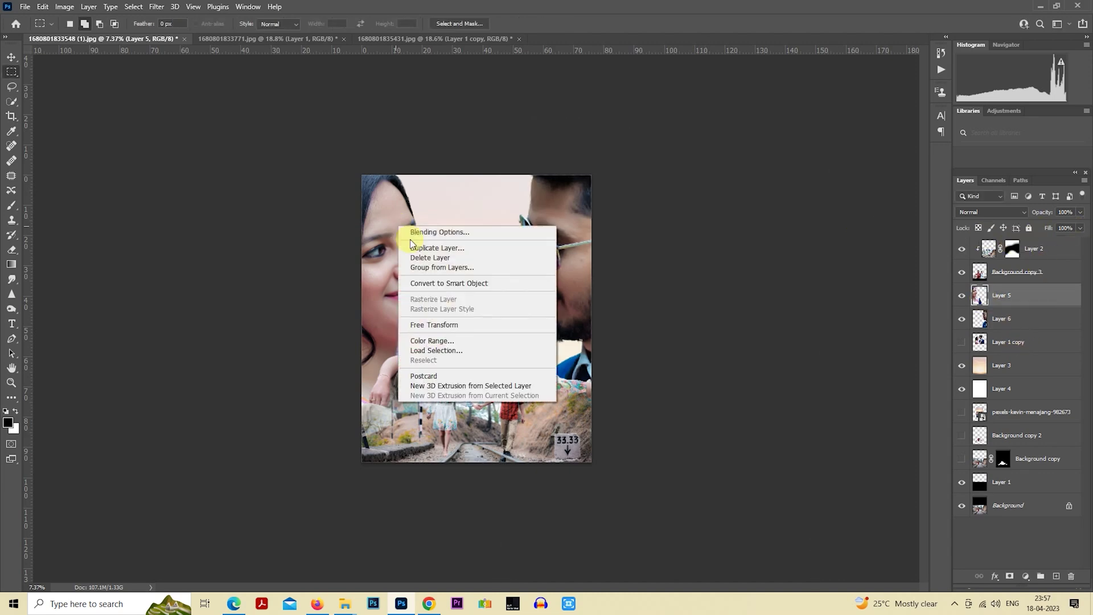
click(434, 324)
mouse_move(488, 127)
mouse_down()
mouse_move(591, 120)
mouse_move(598, 131)
mouse_up()
drag(522, 190, 504, 242)
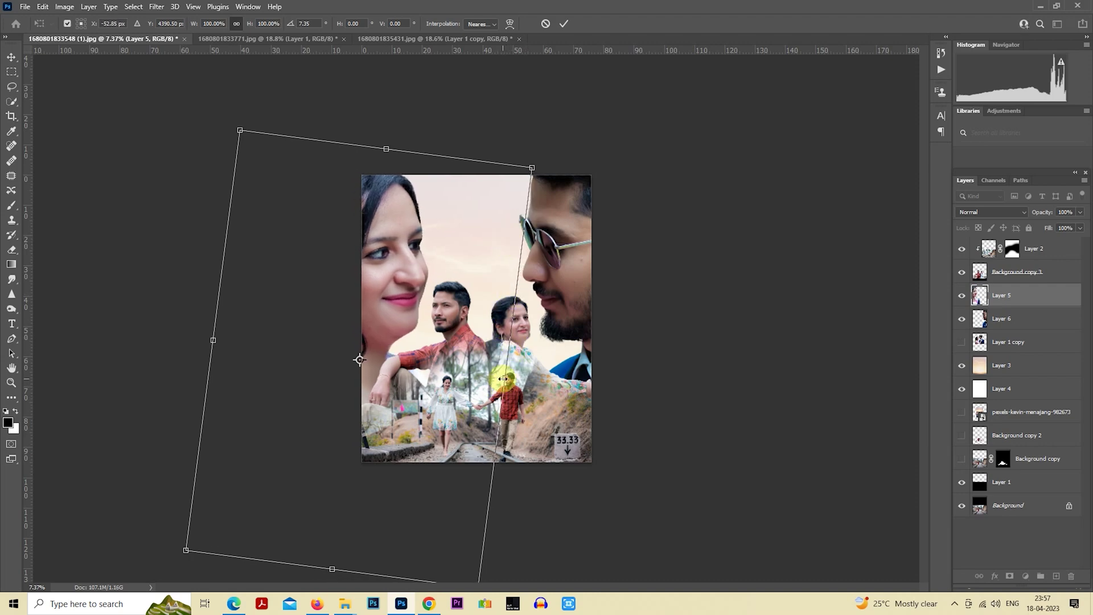
drag(450, 314, 451, 312)
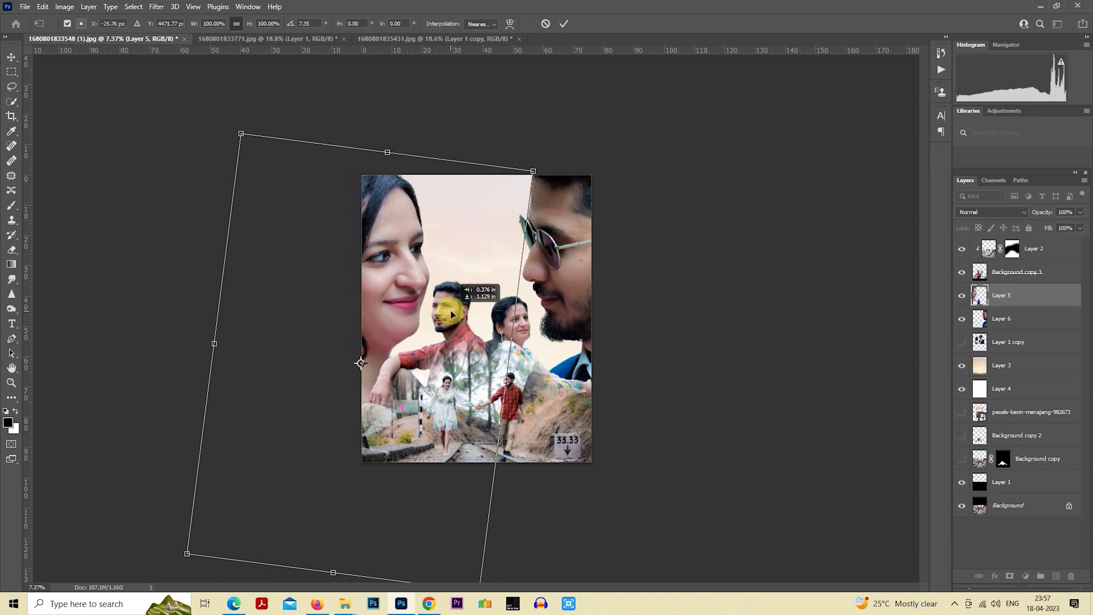
double_click(545, 256)
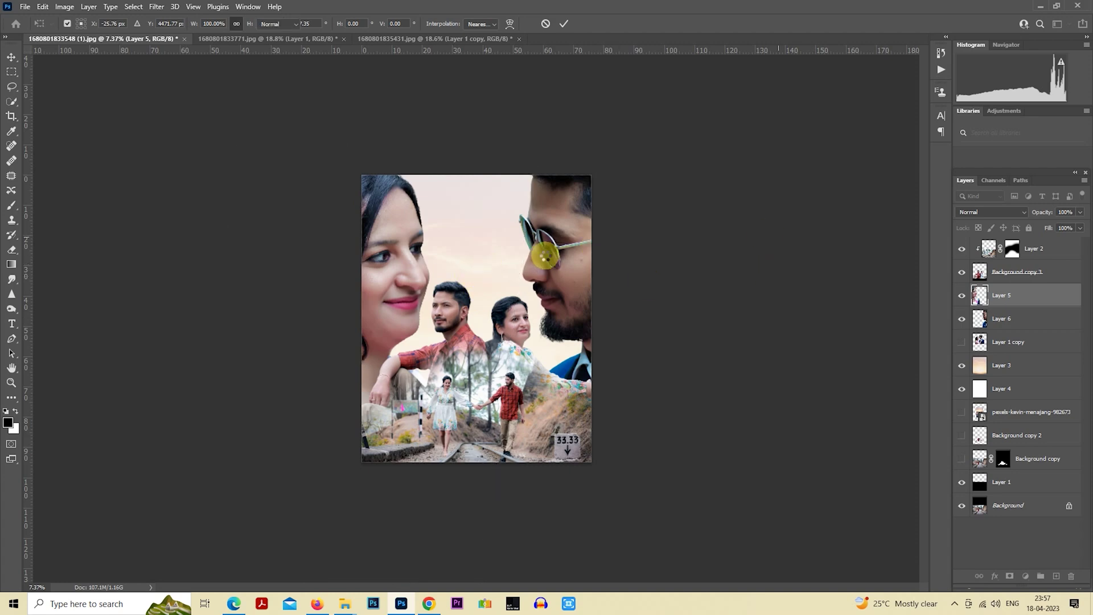
key(m)
click(1005, 274)
click(1002, 325)
Nudge the man's close-up slightly down and to the right
right_click(550, 202)
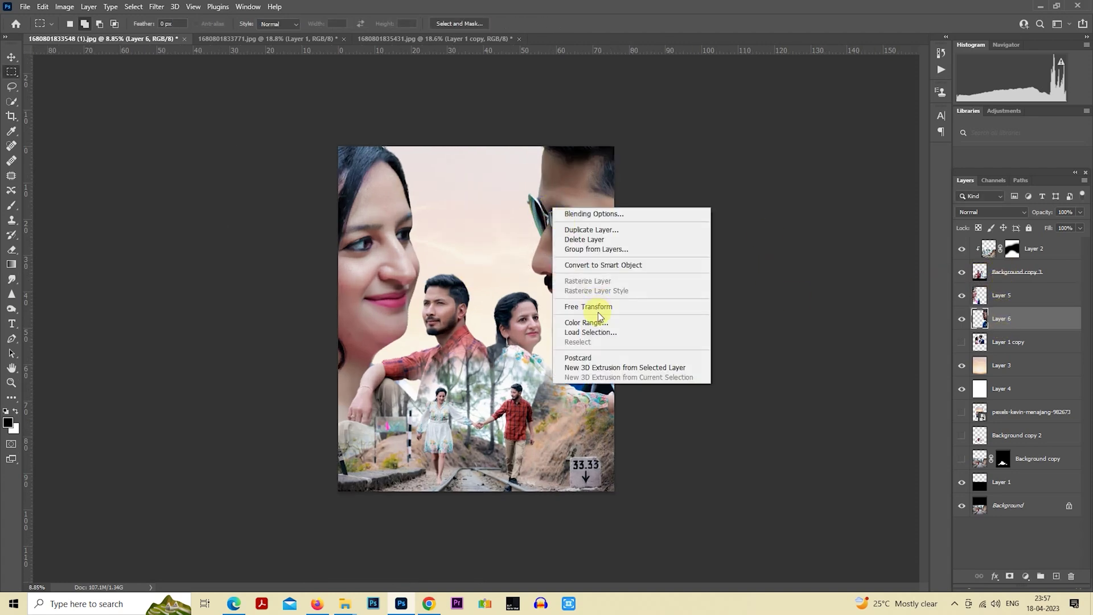
click(598, 303)
drag(601, 278, 599, 276)
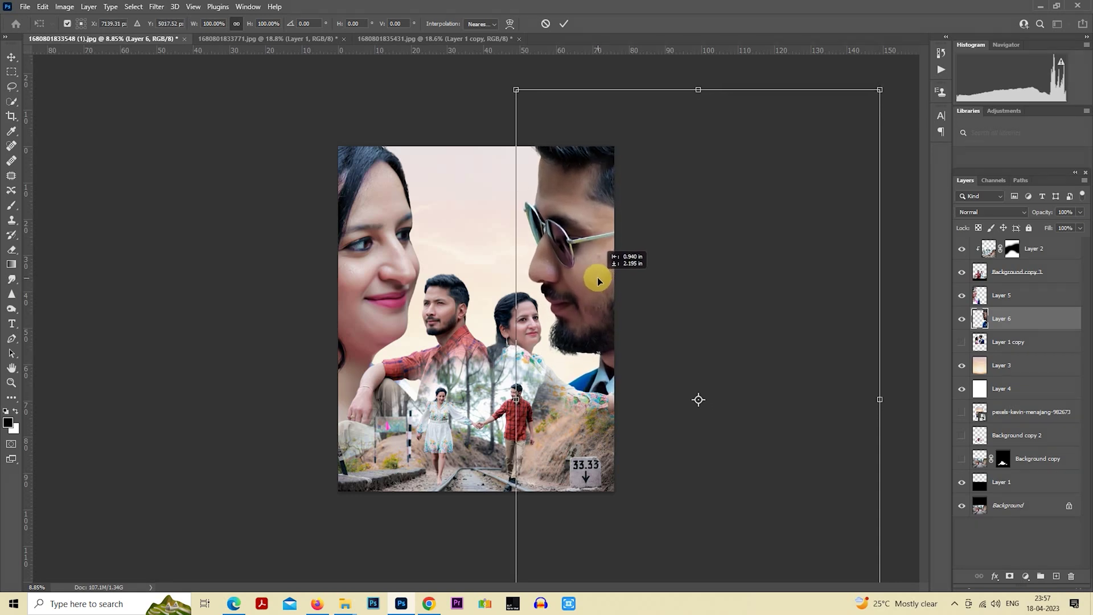
drag(599, 278, 603, 280)
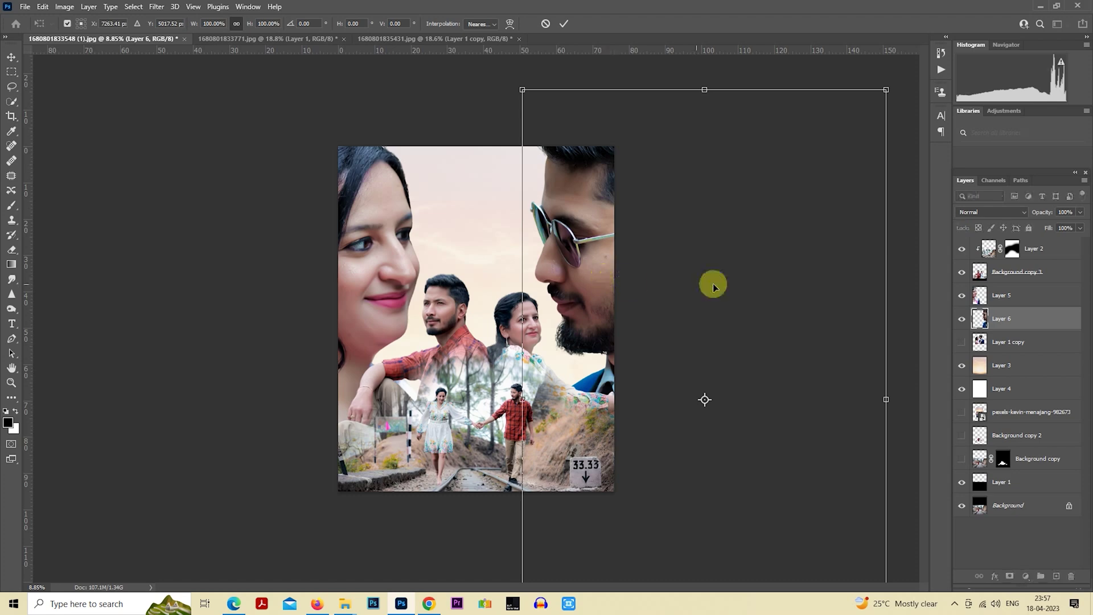
key(Return)
Narrow the woman's face to 94%, rotate it about 2°, and move it up and right
click(1003, 295)
right_click(317, 252)
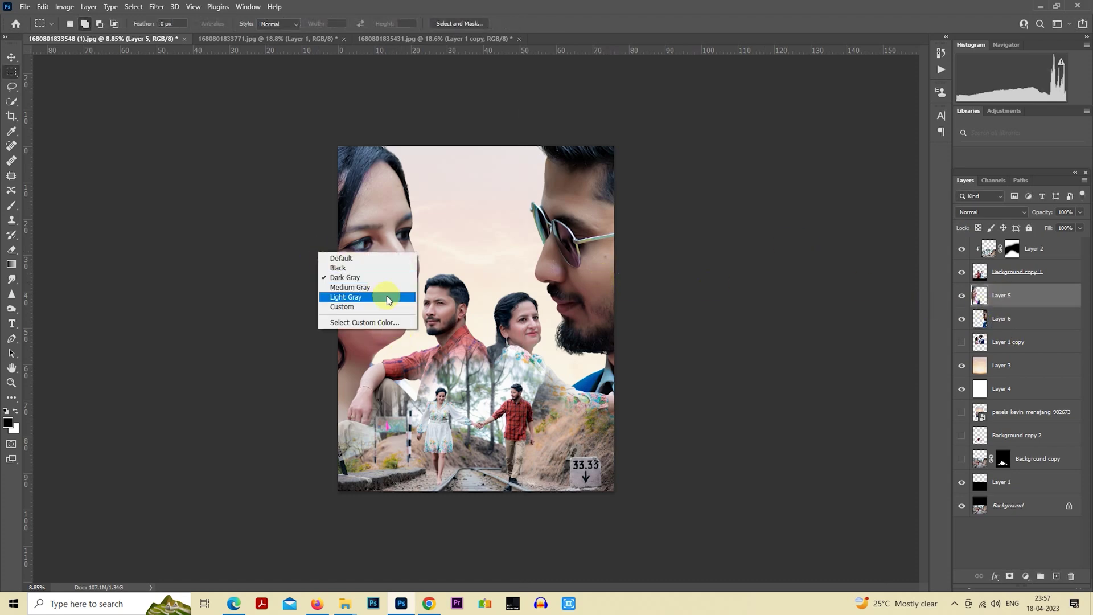
right_click(374, 203)
click(427, 298)
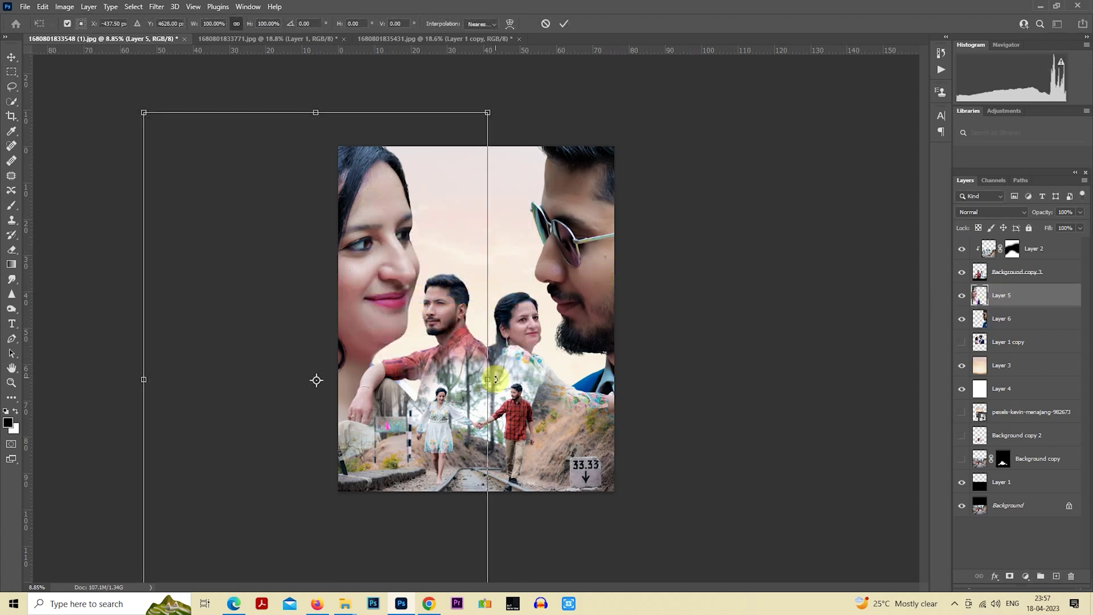
drag(488, 378, 459, 379)
drag(504, 211, 517, 232)
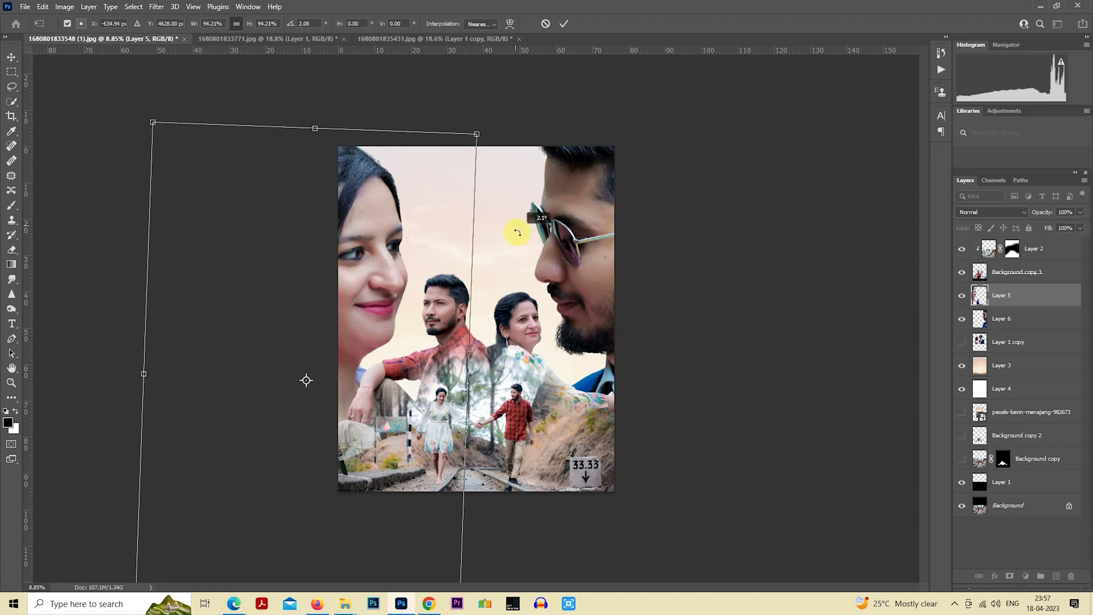
drag(388, 241, 395, 238)
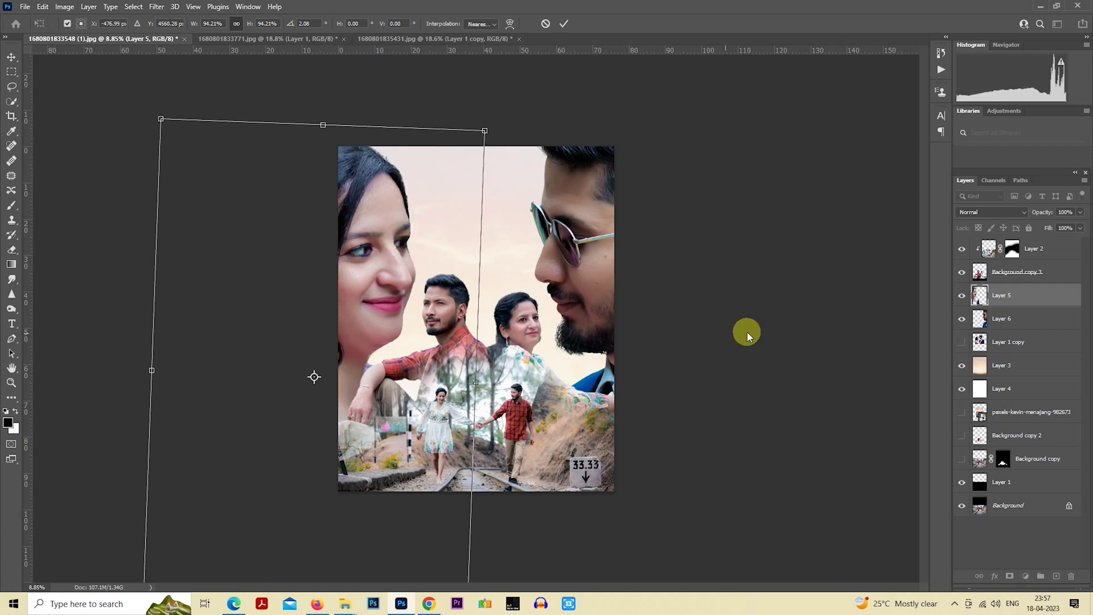
click(973, 298)
shift+click(1008, 318)
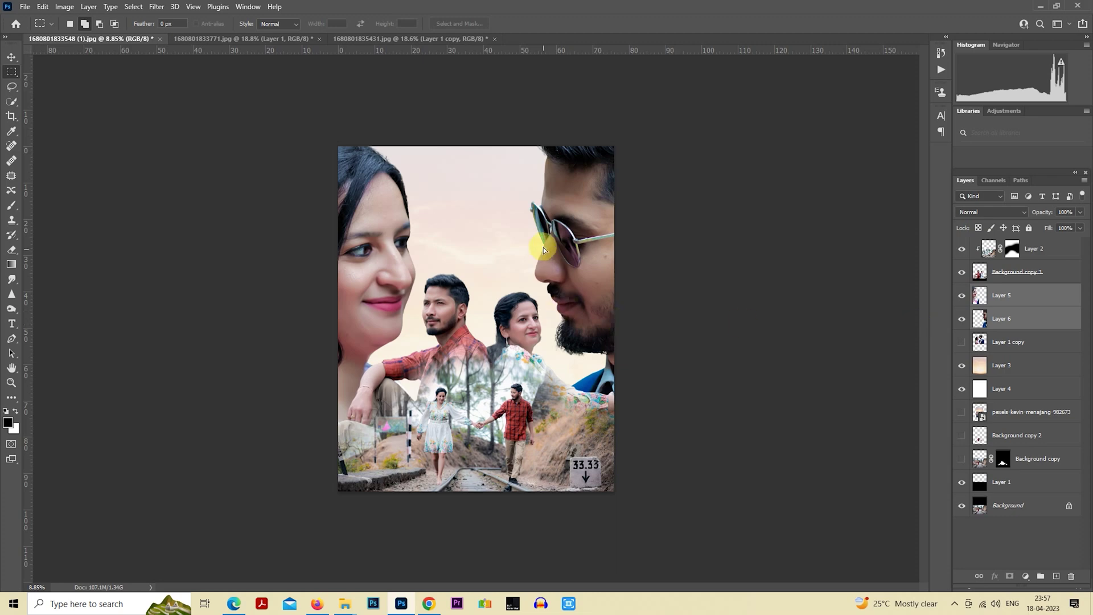
Move Layers 5 and 6 up and set them to 50% opacity with Luminosity blending
drag(544, 251, 543, 234)
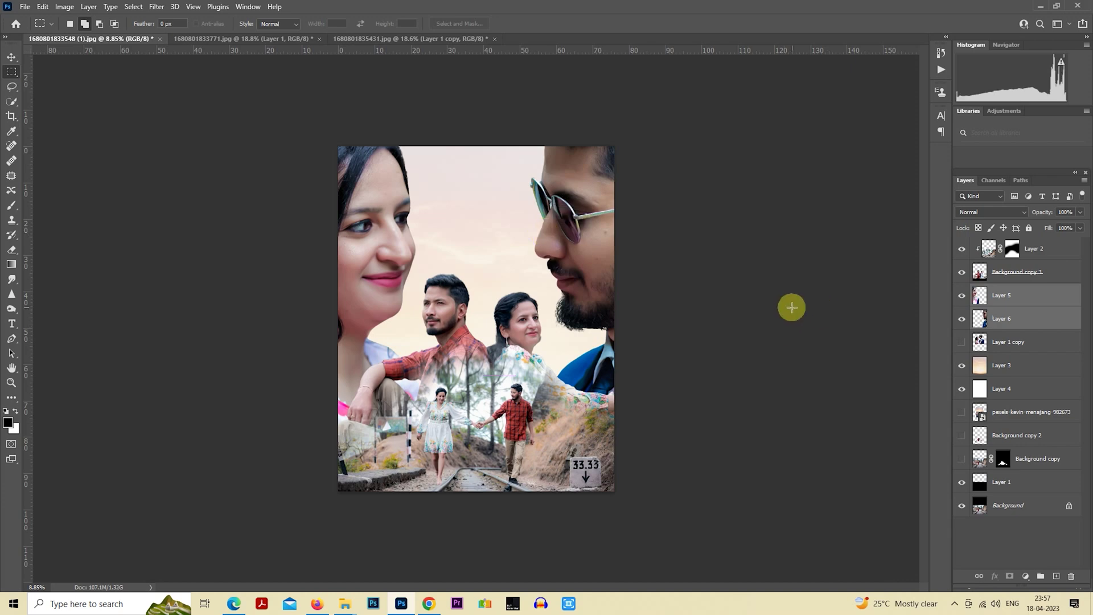
key(5)
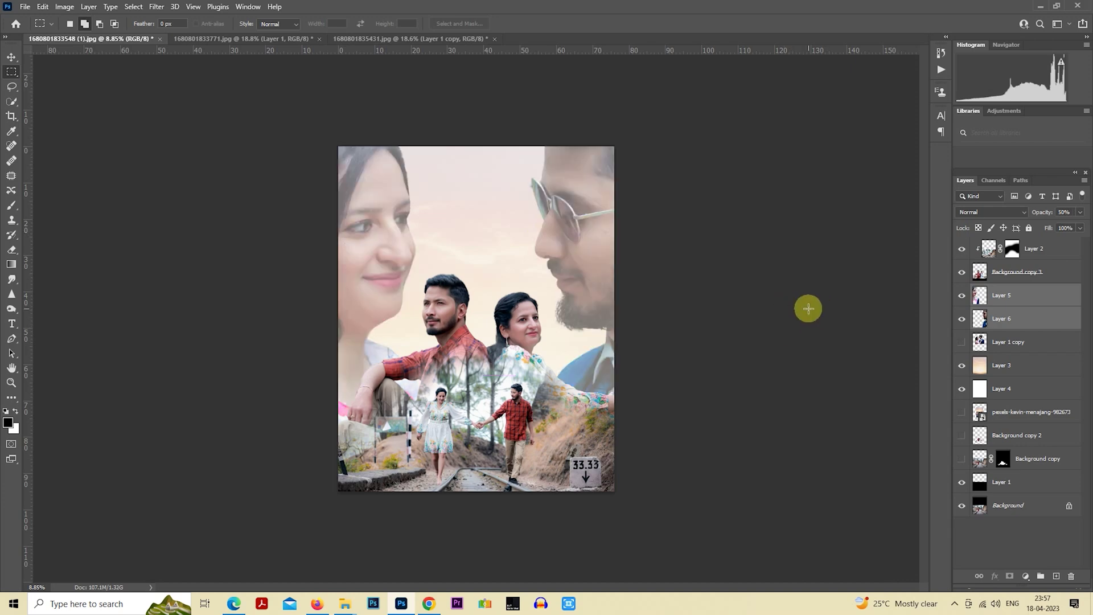
click(985, 216)
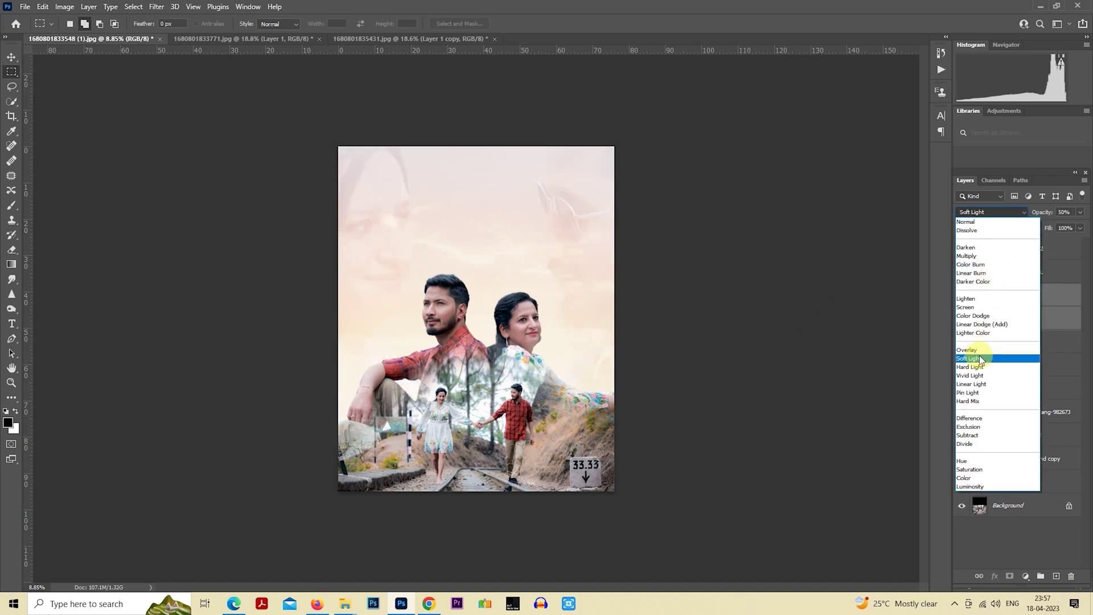
click(979, 490)
scroll(692, 269, down, 1)
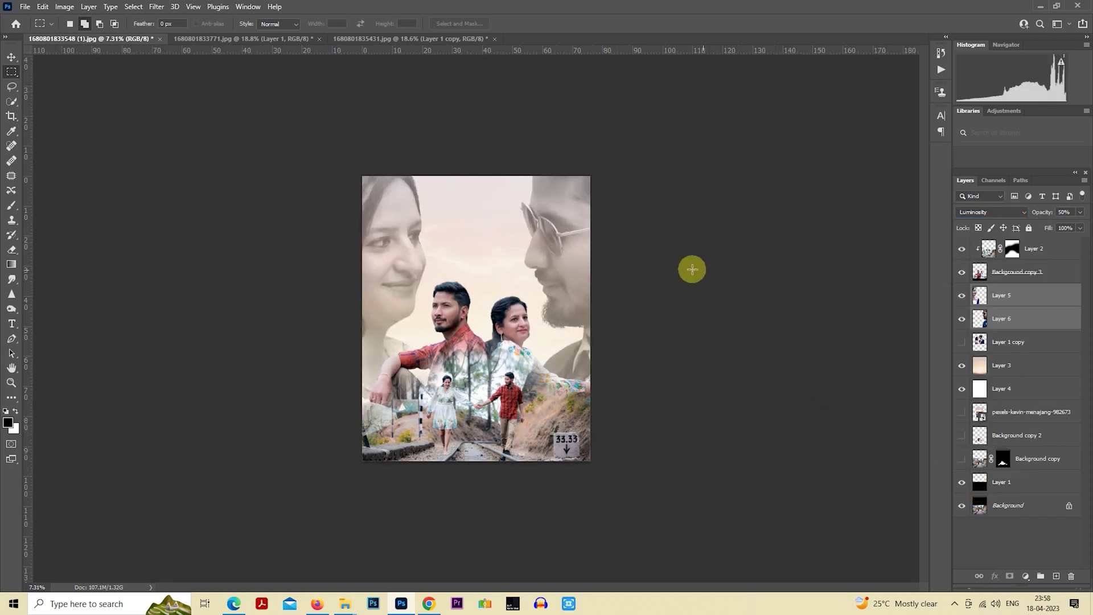
scroll(643, 282, up, 2)
scroll(640, 273, down, 1)
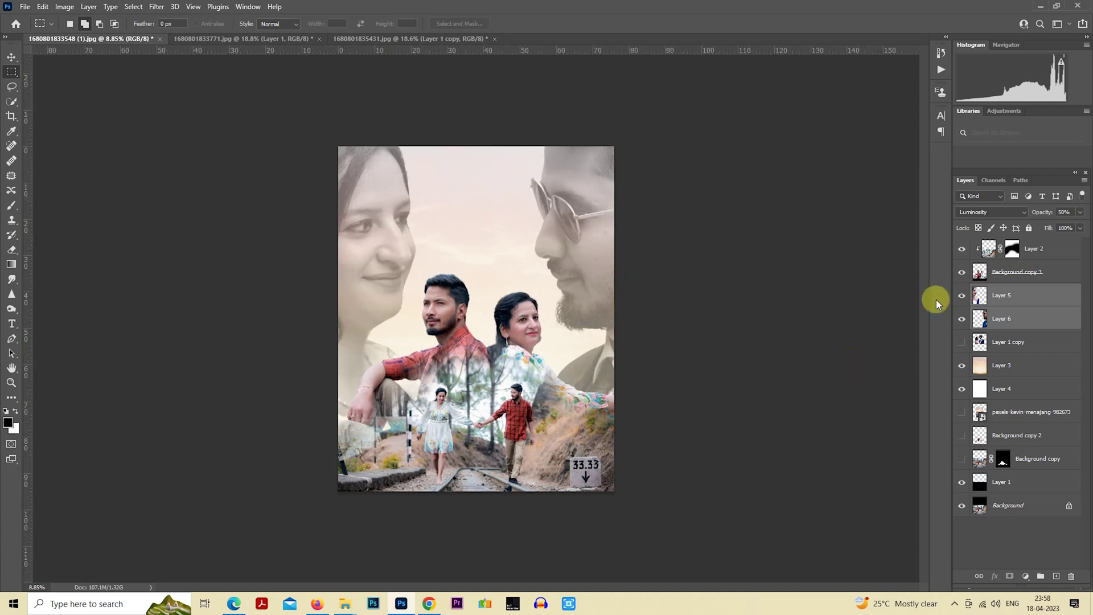
click(1014, 367)
mouse_move(344, 603)
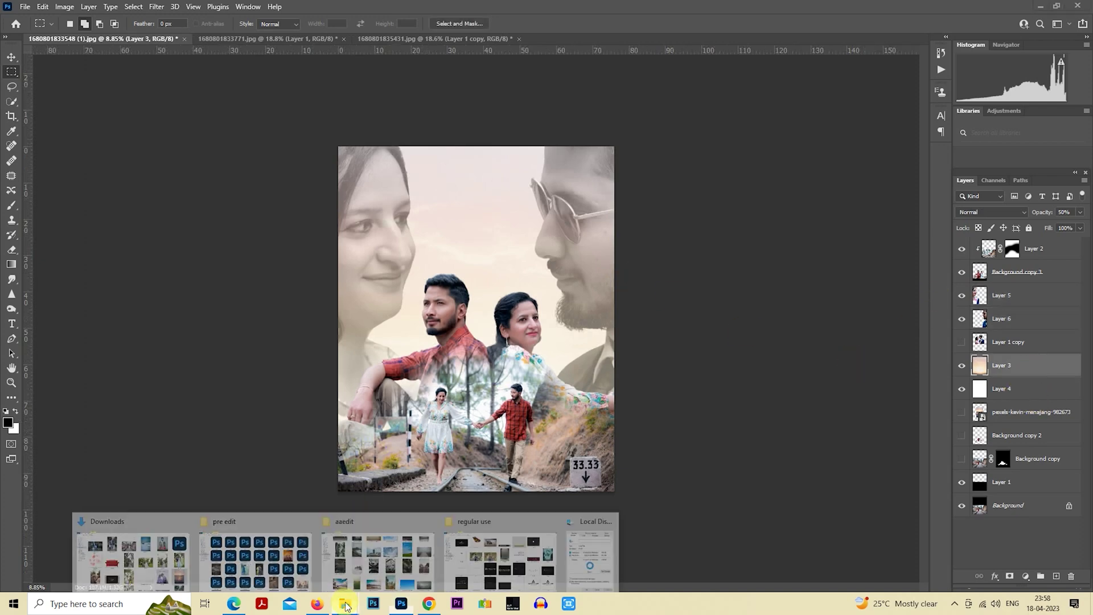
In the aaedit folder, select the pink-purple sunset image pexels-irfan-rahat
click(383, 547)
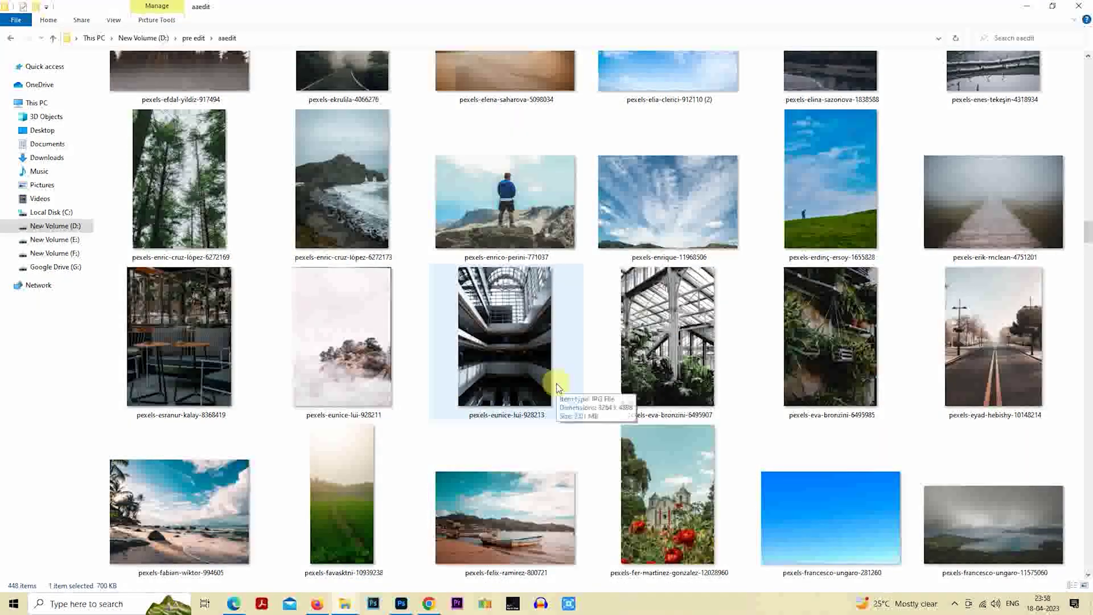
scroll(556, 385, up, 3)
scroll(674, 336, down, 3)
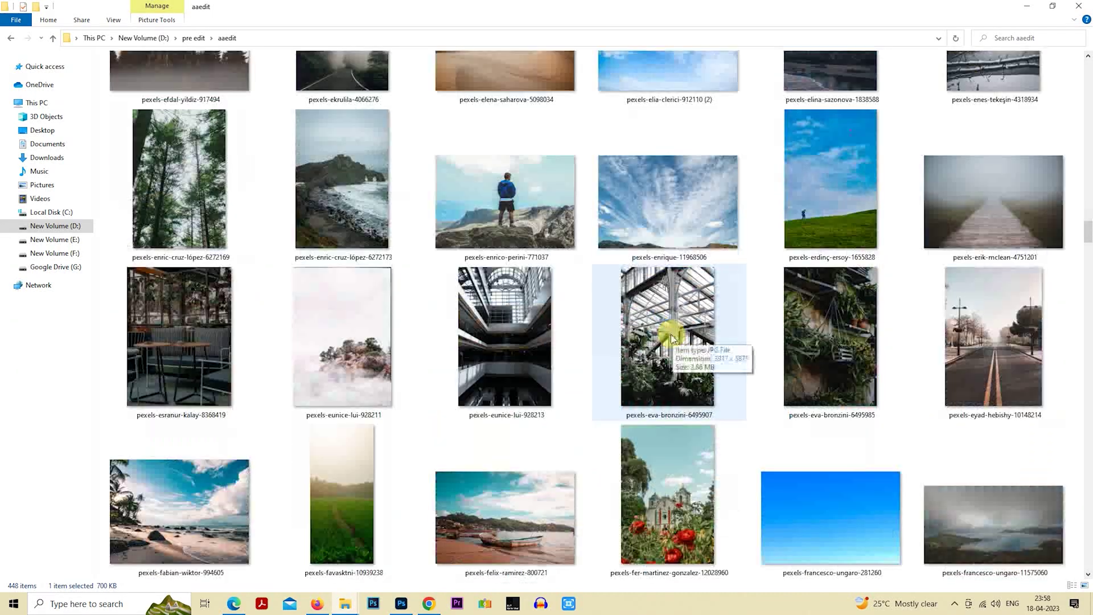
scroll(672, 336, down, 7)
scroll(672, 336, up, 3)
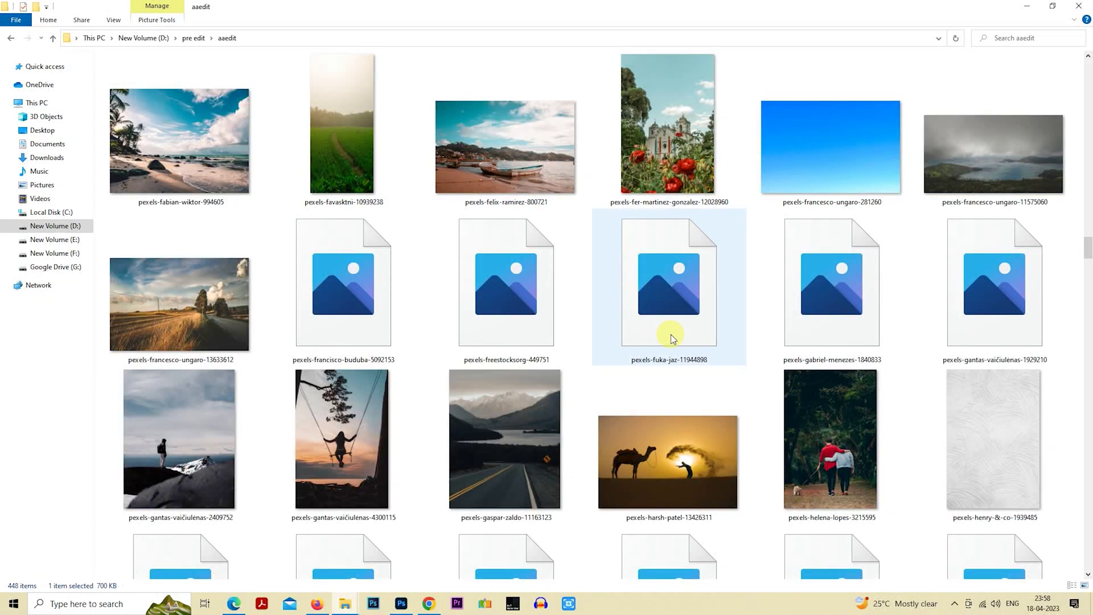
scroll(666, 340, down, 3)
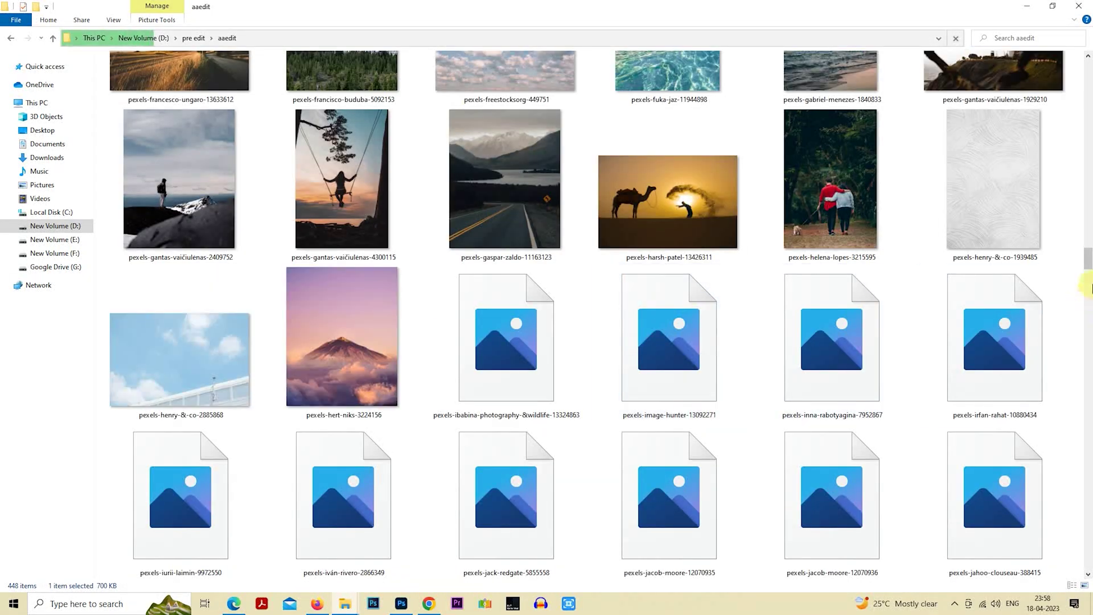
drag(1088, 257, 1088, 273)
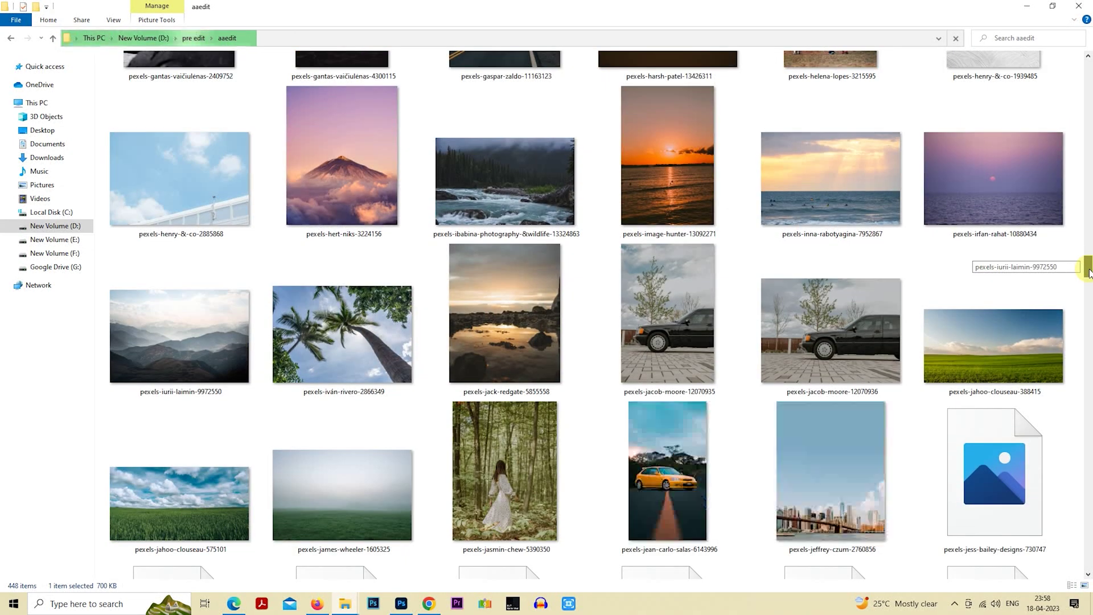
click(1010, 211)
Place the sunset image into the collage, then delete that layer
mouse_move(1014, 199)
mouse_down()
mouse_move(401, 601)
mouse_move(566, 389)
mouse_move(801, 534)
mouse_up()
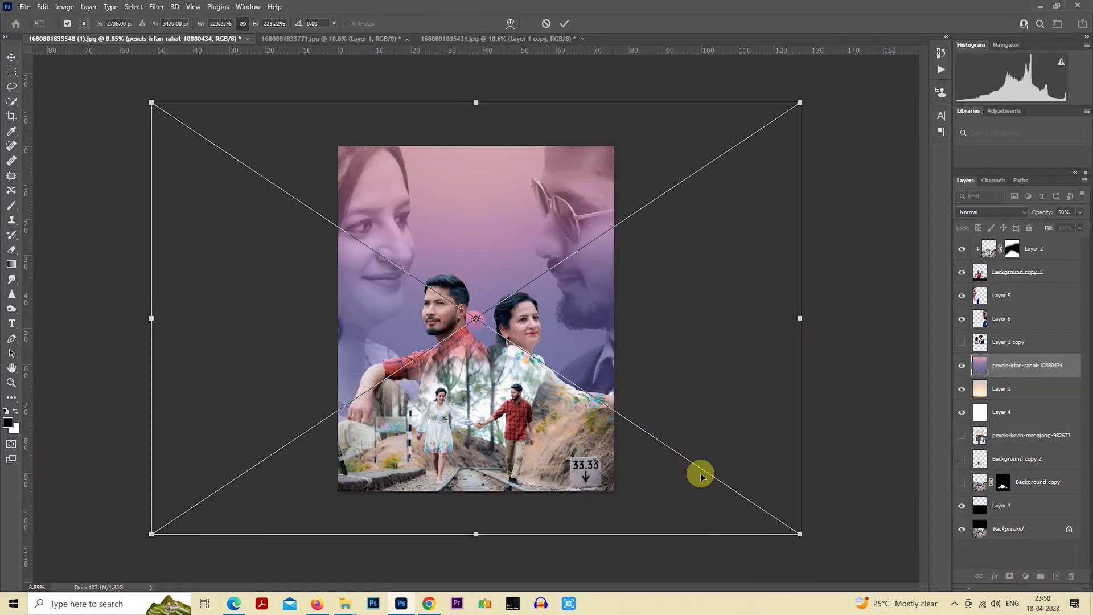
key(Return)
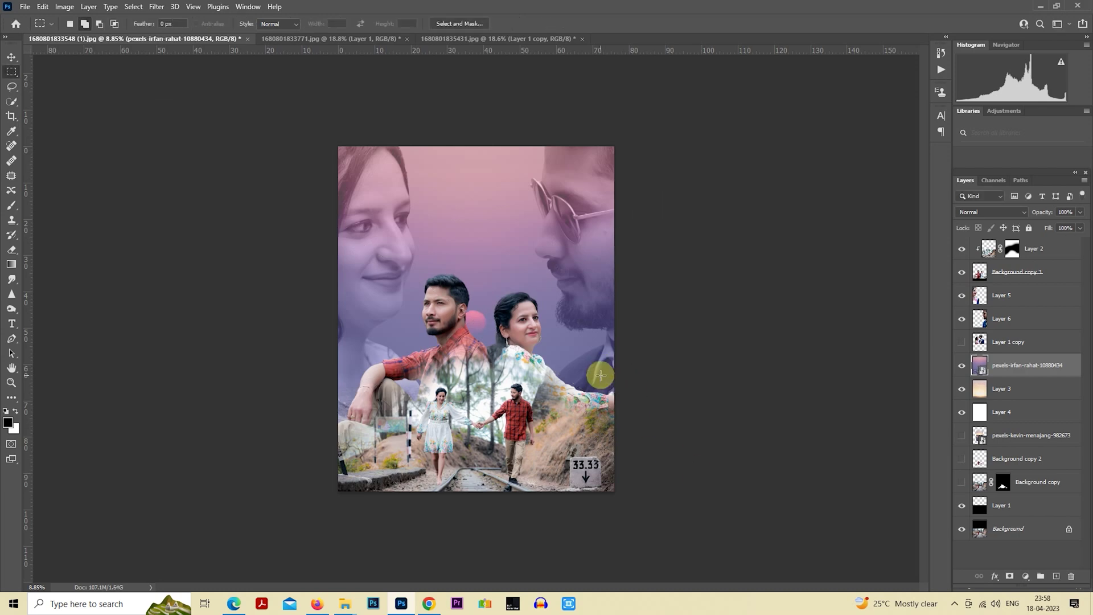
key(Delete)
mouse_move(344, 603)
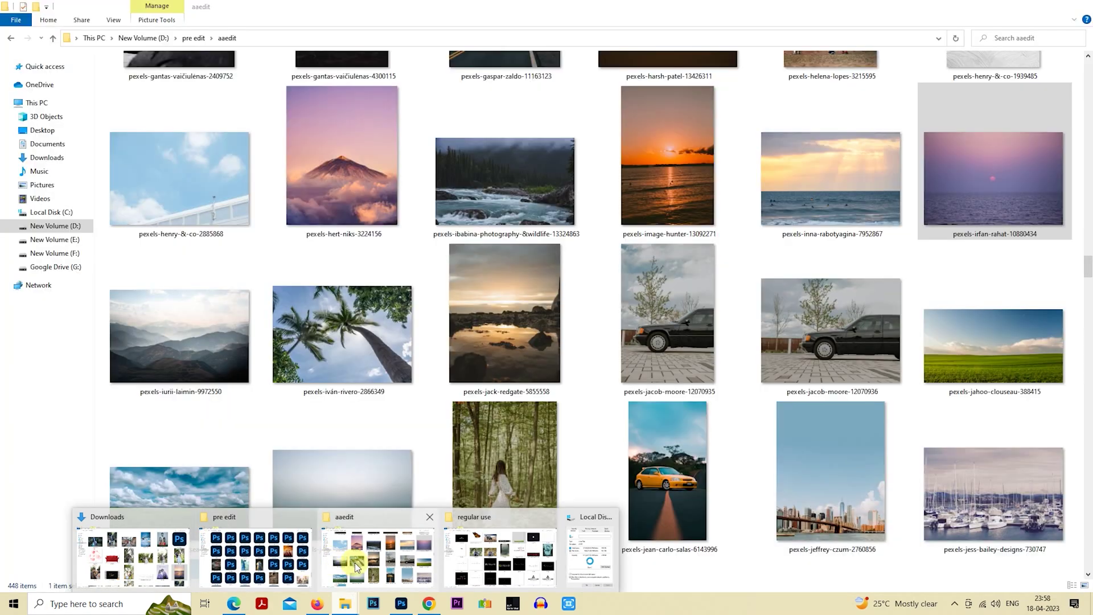
Return to the aedit image folder and select the paul-berthelon clear blue sky photo
click(354, 563)
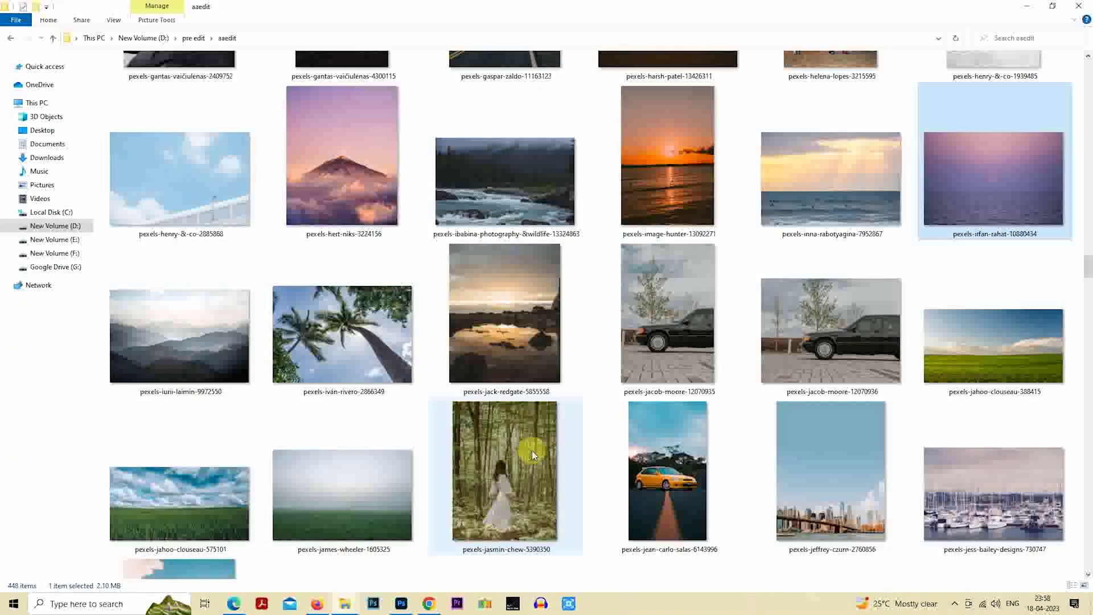
scroll(801, 452, down, 5)
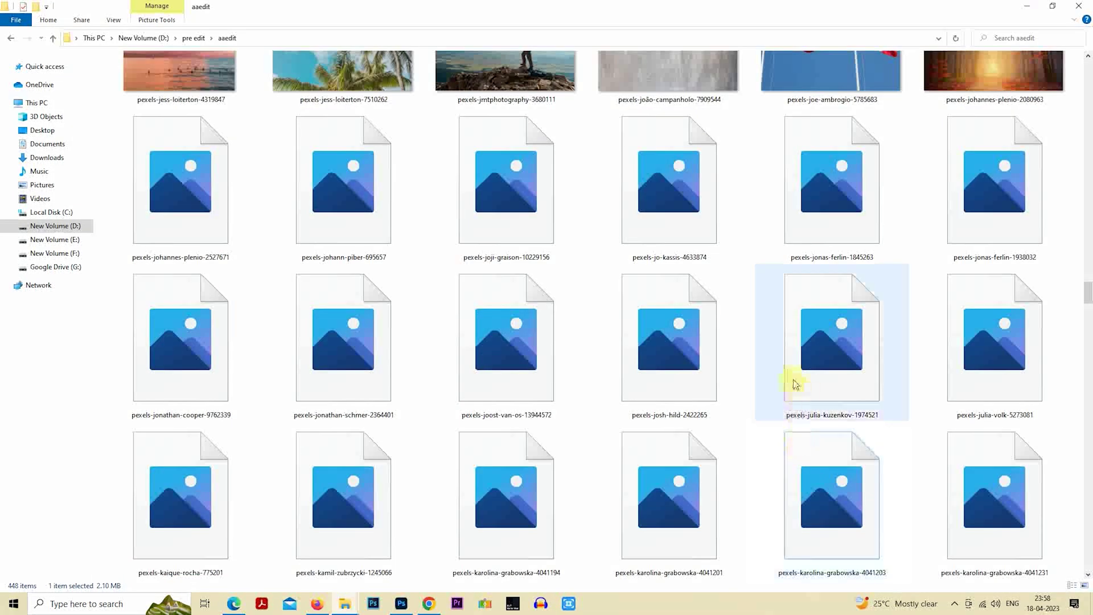
scroll(796, 379, up, 1)
scroll(796, 373, down, 1)
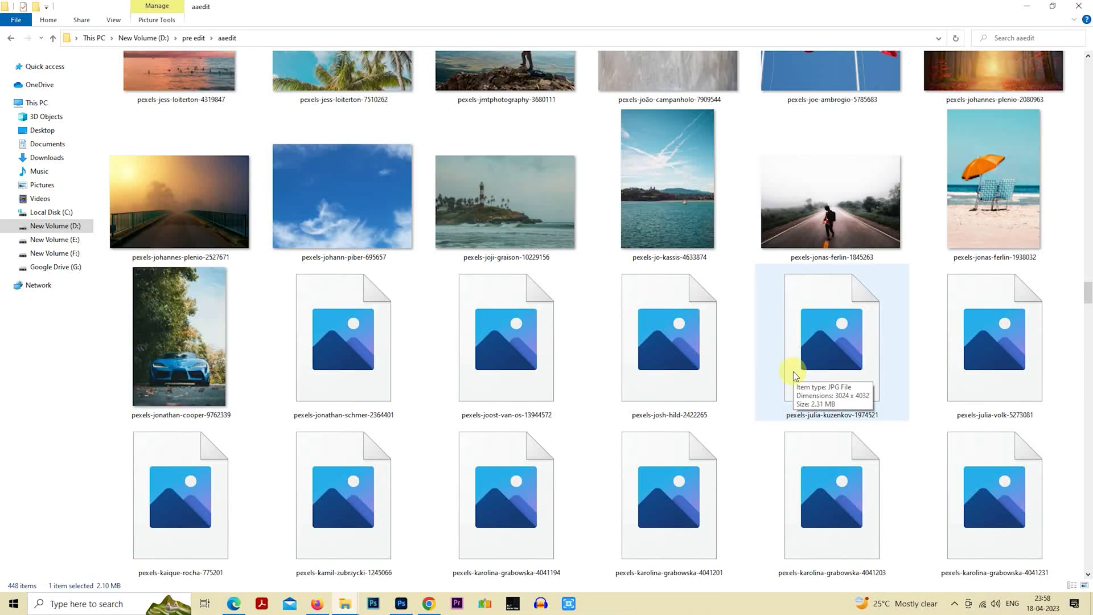
scroll(795, 376, down, 1)
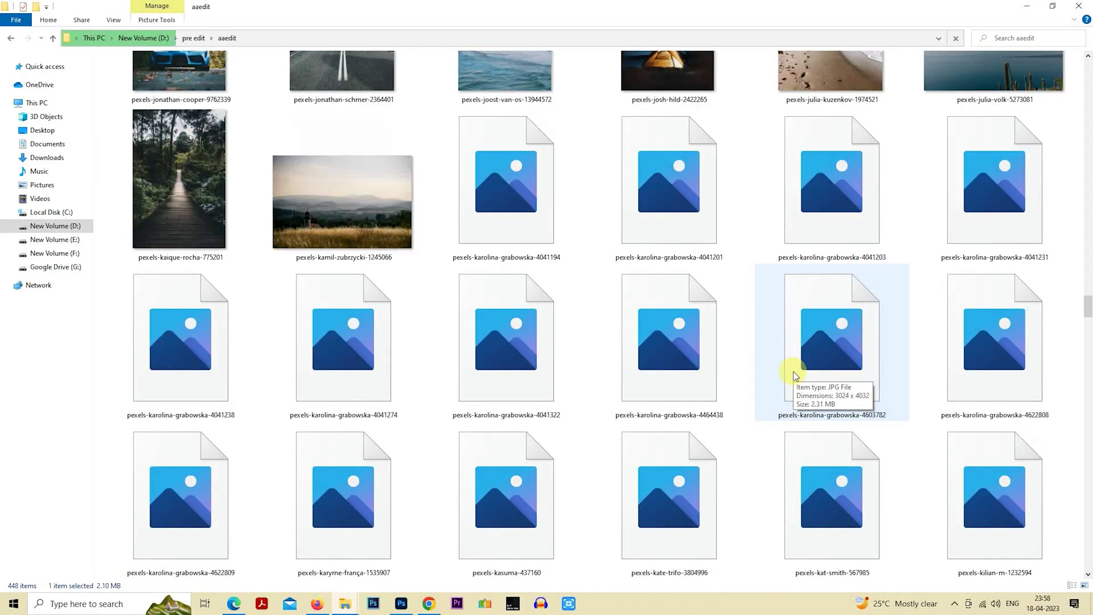
scroll(903, 356, up, 1)
scroll(899, 357, down, 1)
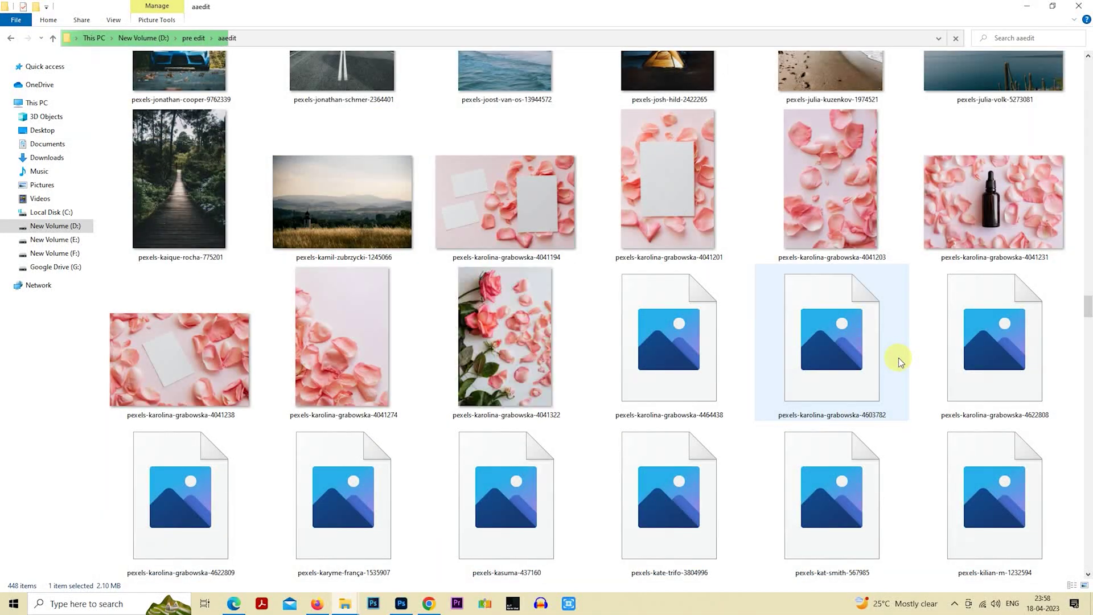
scroll(899, 359, down, 2)
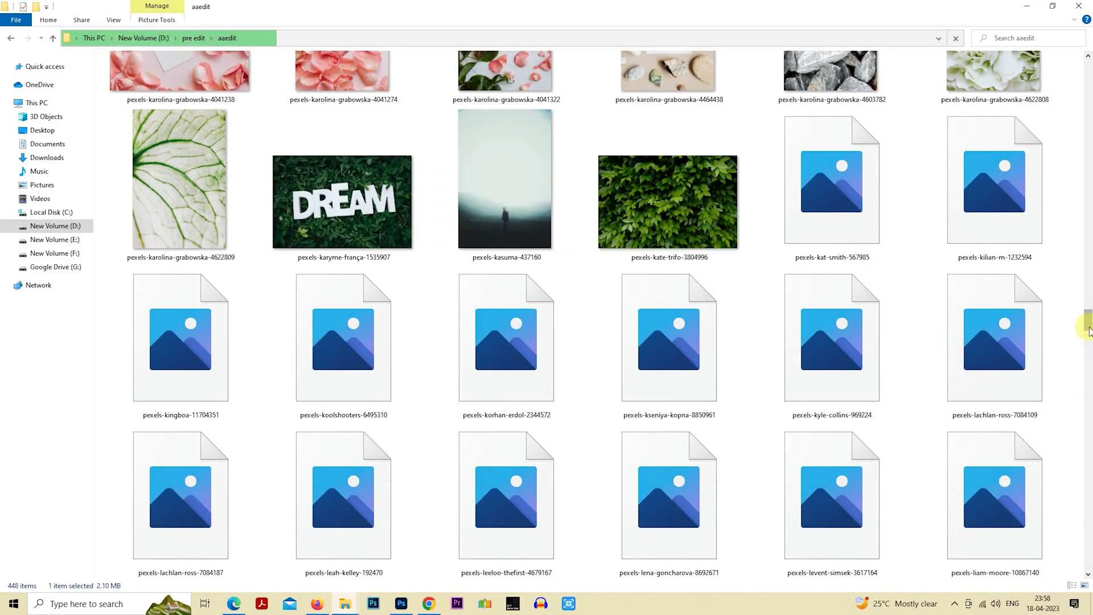
mouse_move(1087, 322)
mouse_down()
mouse_move(1088, 88)
mouse_move(1088, 109)
mouse_up()
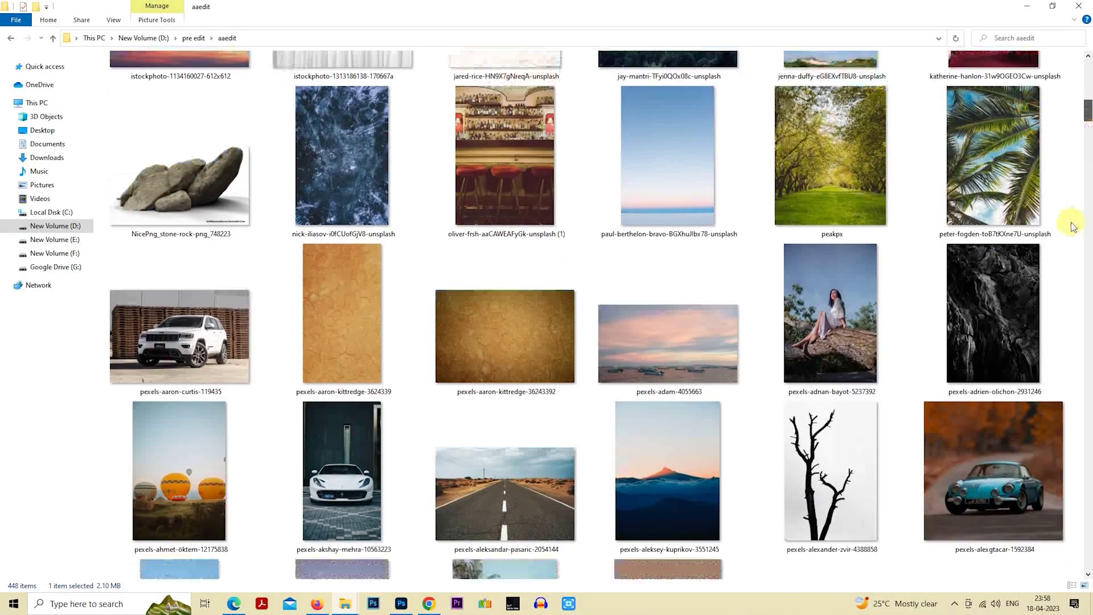
click(709, 196)
Place the sky photo, scale it to cover the canvas, and set it to 50% opacity
drag(708, 196, 470, 445)
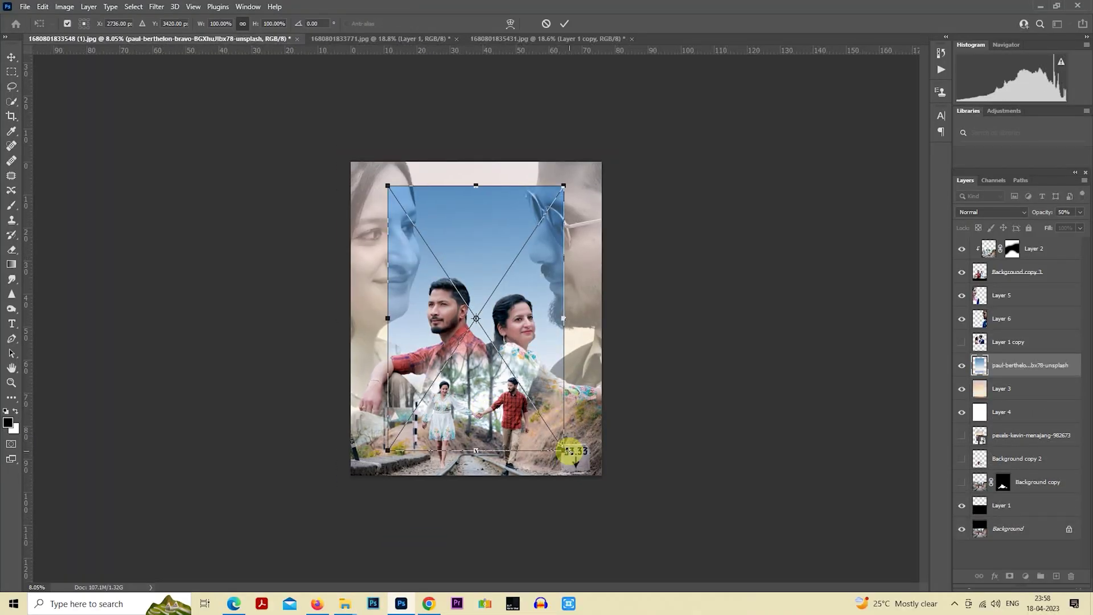
mouse_move(567, 452)
mouse_down()
mouse_move(616, 547)
mouse_move(602, 530)
mouse_up()
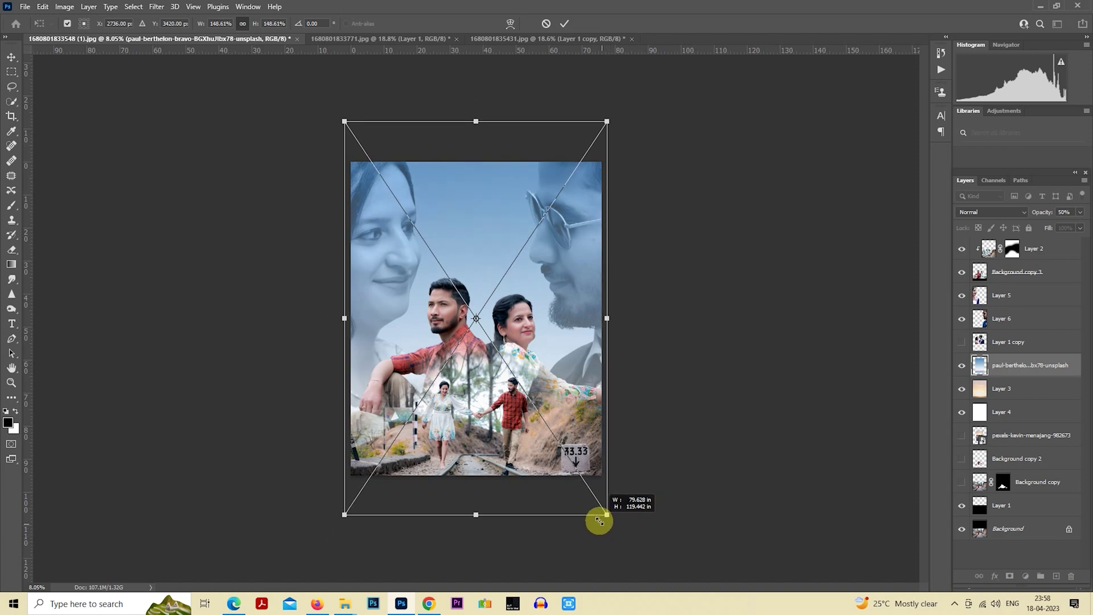
key(Return)
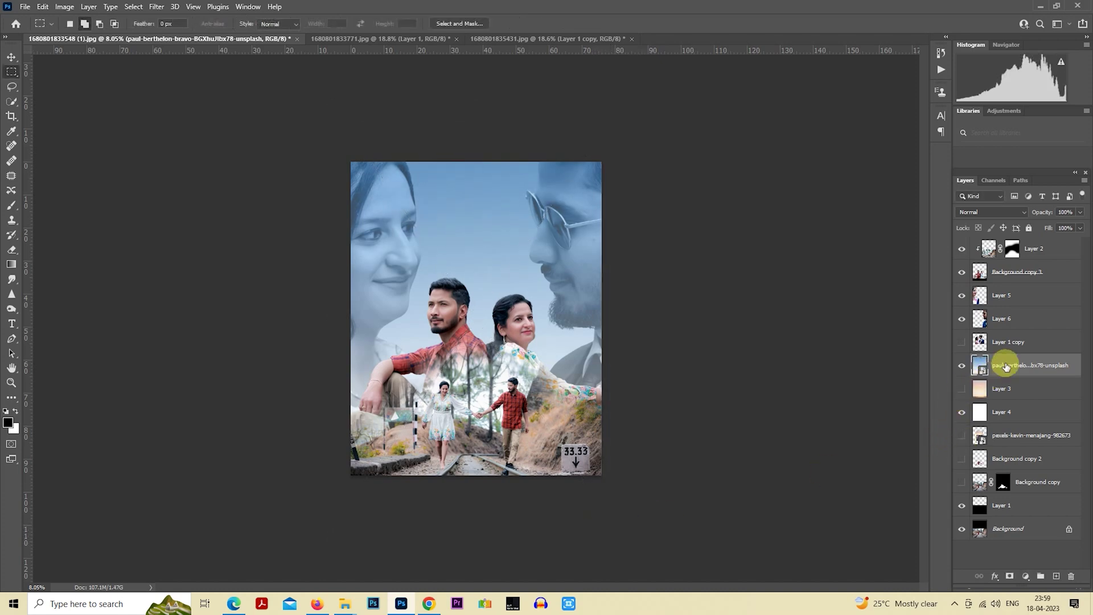
key(5)
key(ctrl+plus)
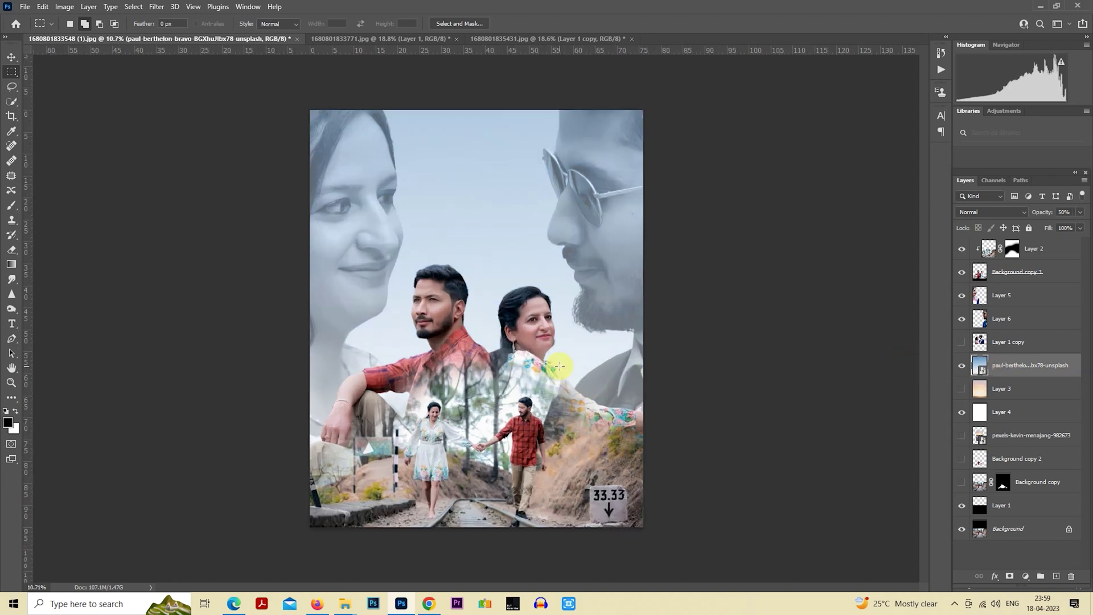
Compare the collage with and without the sky layer, then hide the peach Layer 3
scroll(560, 367, down, 1)
click(958, 369)
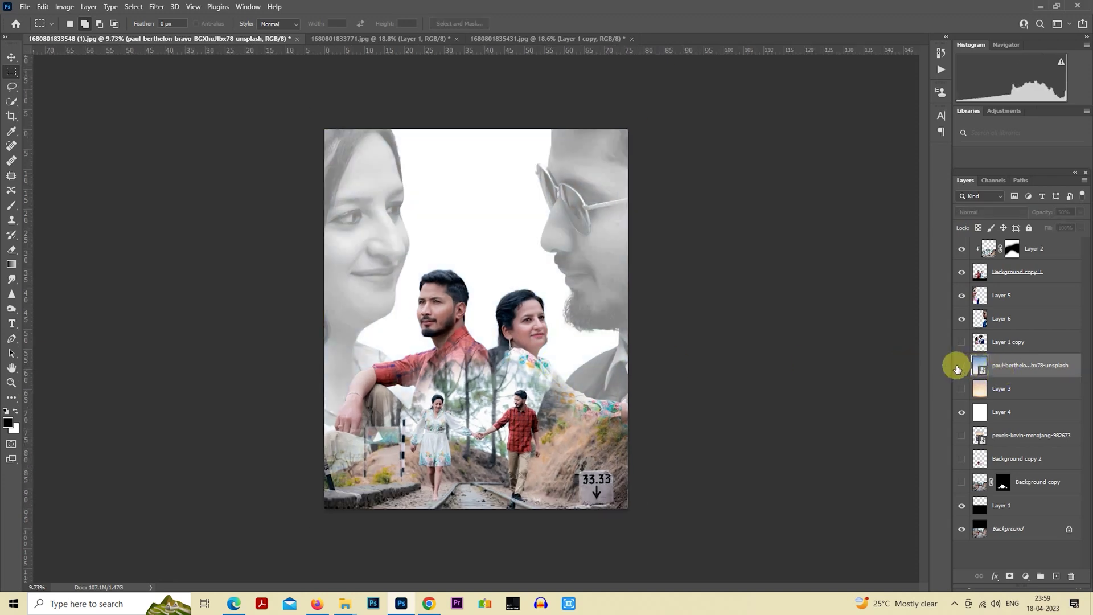
click(958, 369)
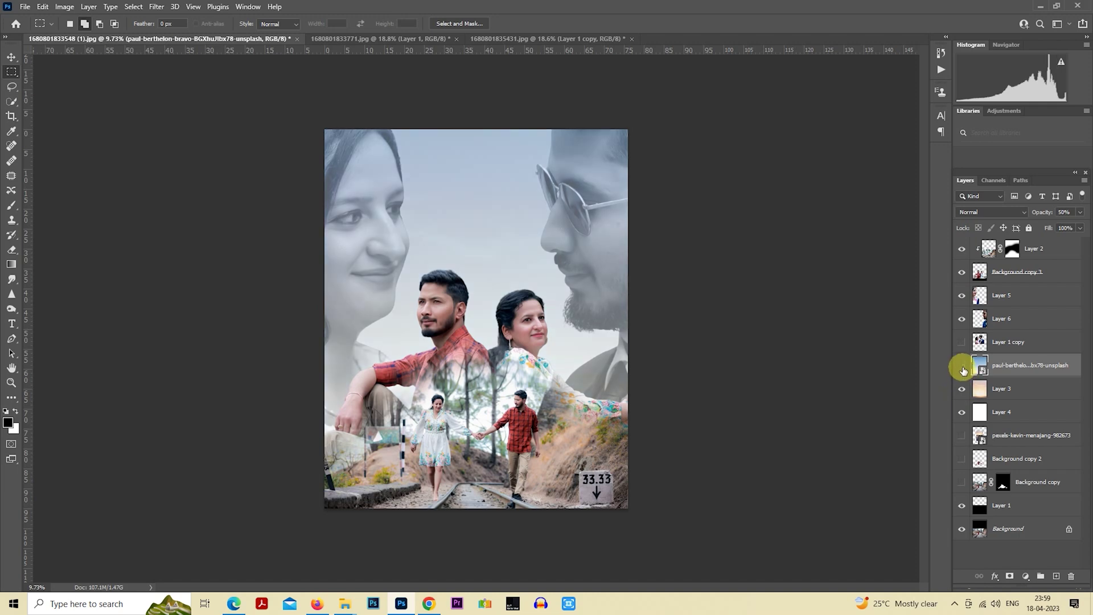
click(962, 368)
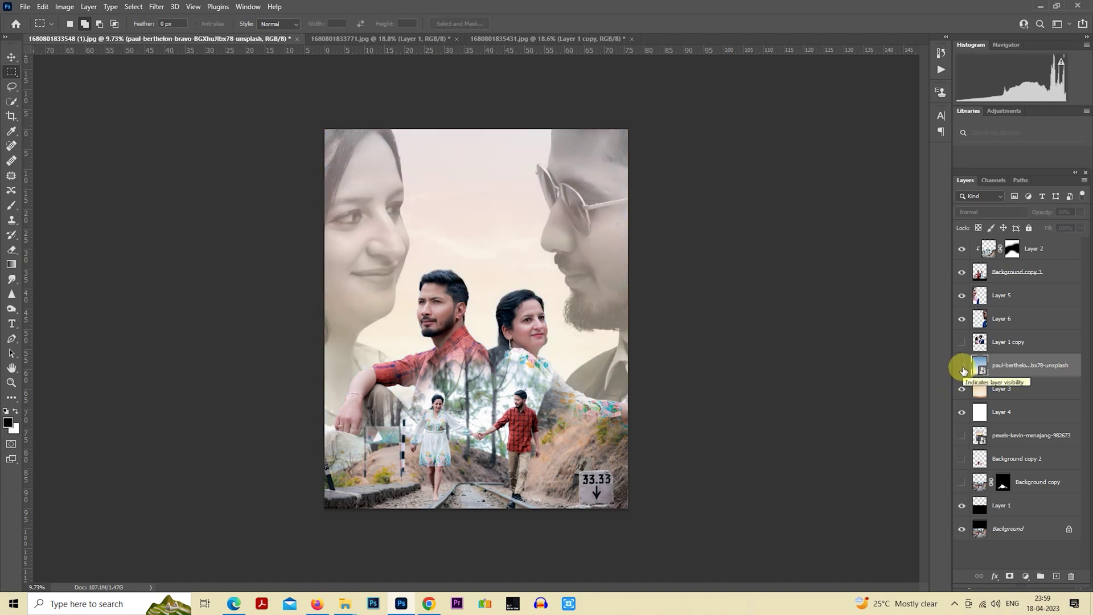
click(962, 367)
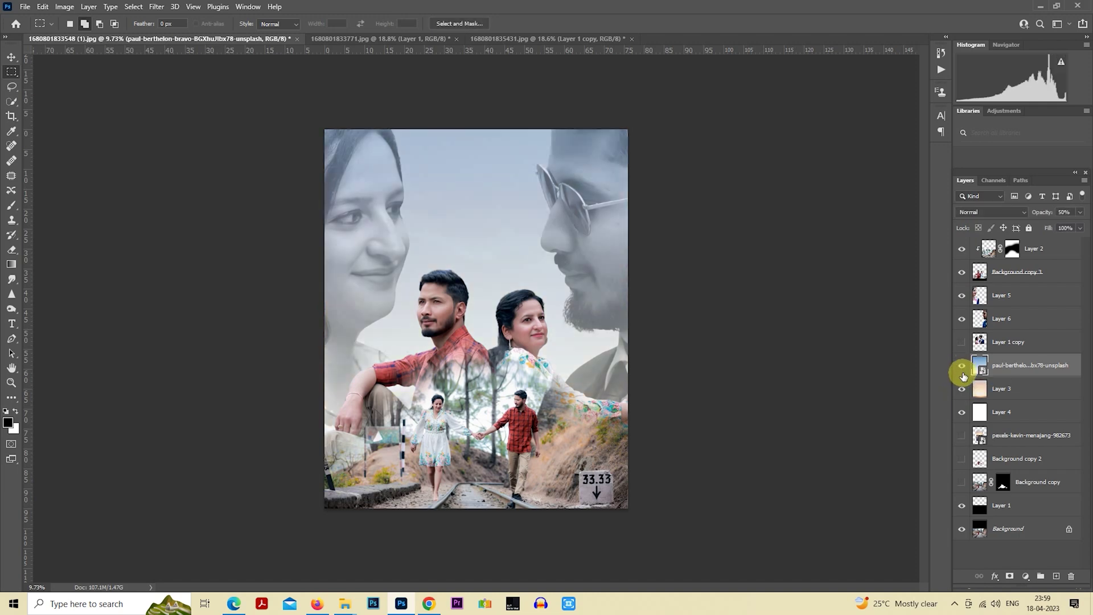
click(963, 390)
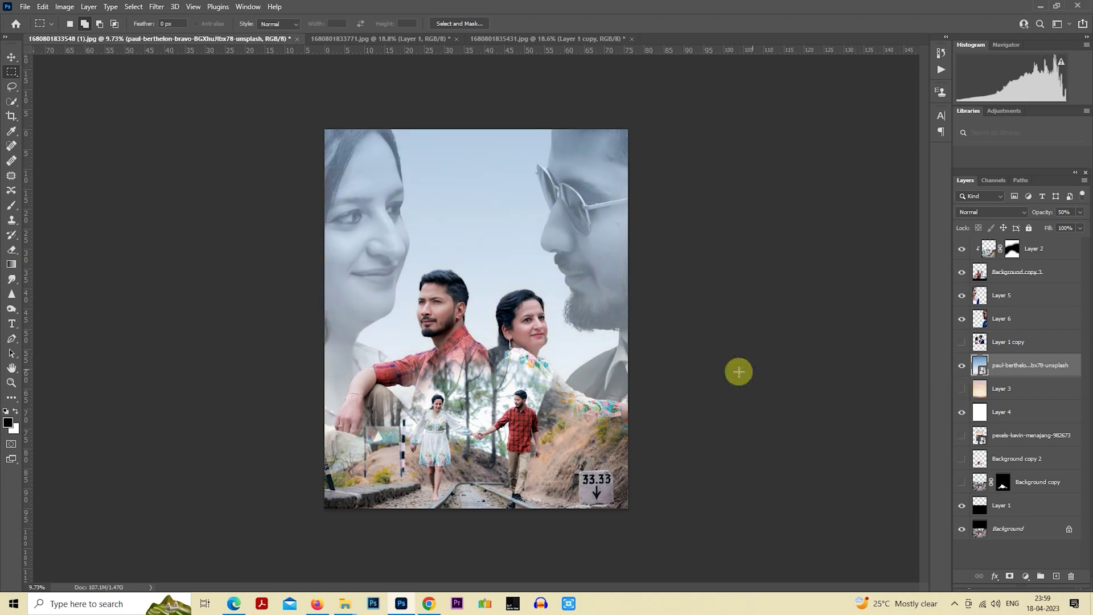
Rasterize the sky layer and copy the canvas-sized area to a new Layer 7
scroll(677, 385, down, 1)
scroll(689, 379, up, 1)
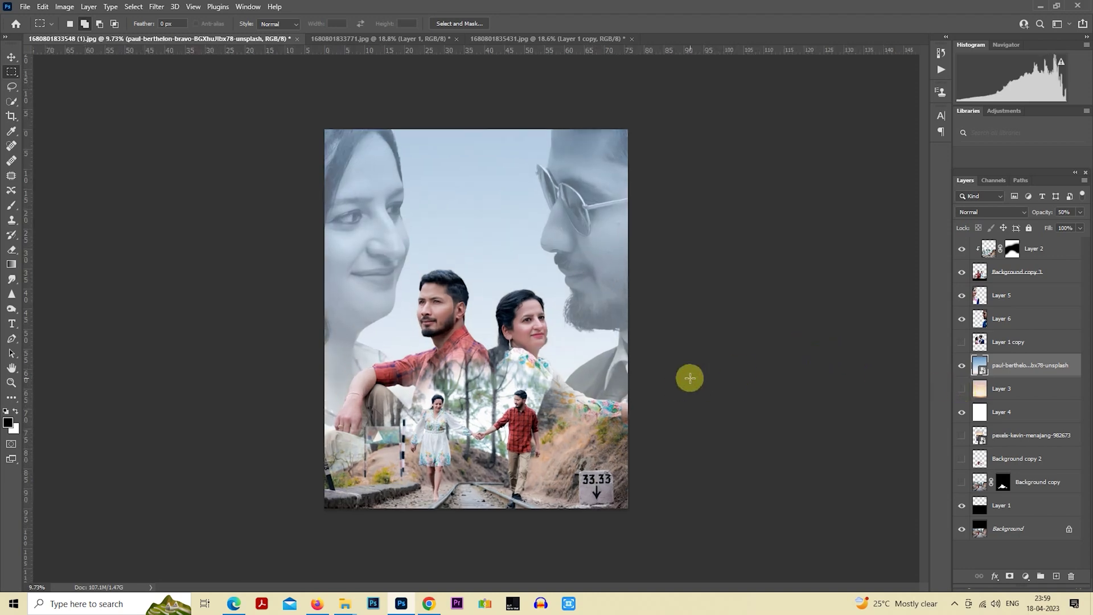
scroll(675, 367, down, 1)
right_click(999, 368)
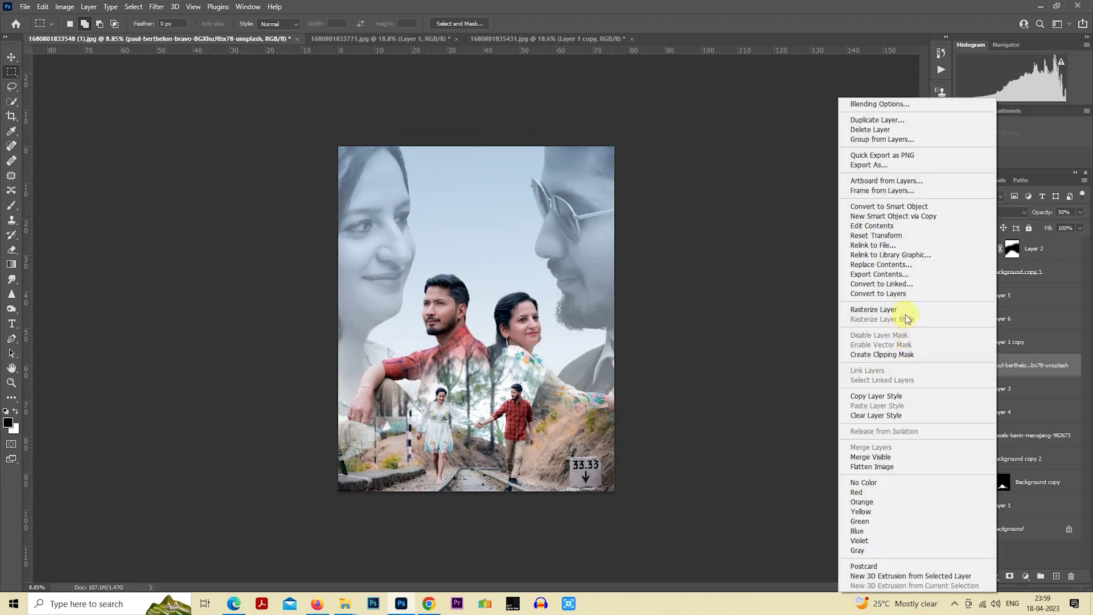
click(912, 309)
mouse_move(318, 134)
mouse_down()
mouse_move(621, 588)
mouse_move(720, 573)
mouse_up()
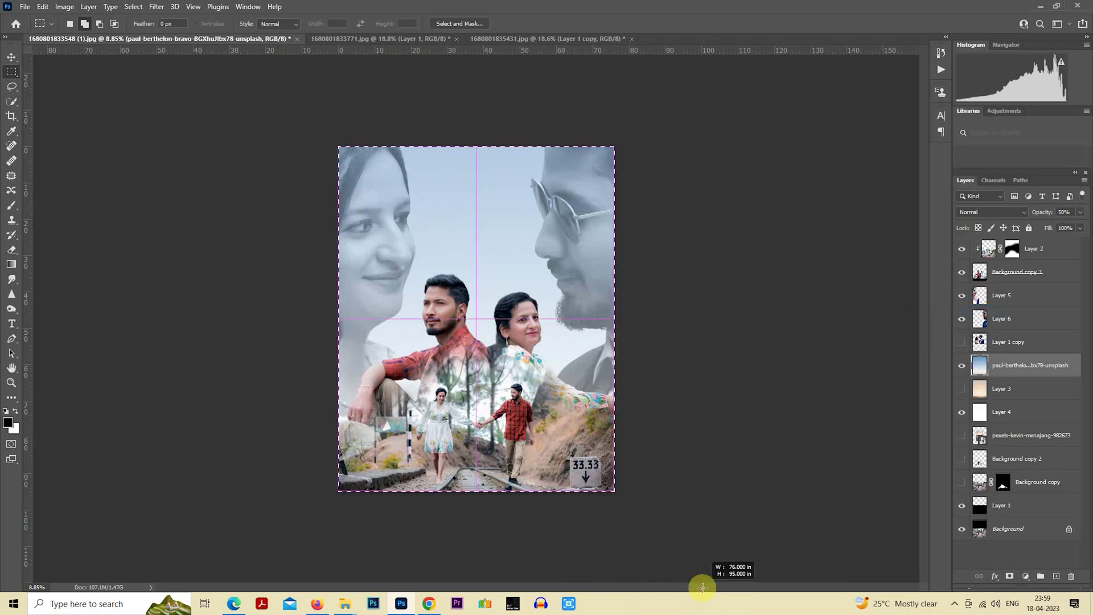
key(ctrl+j)
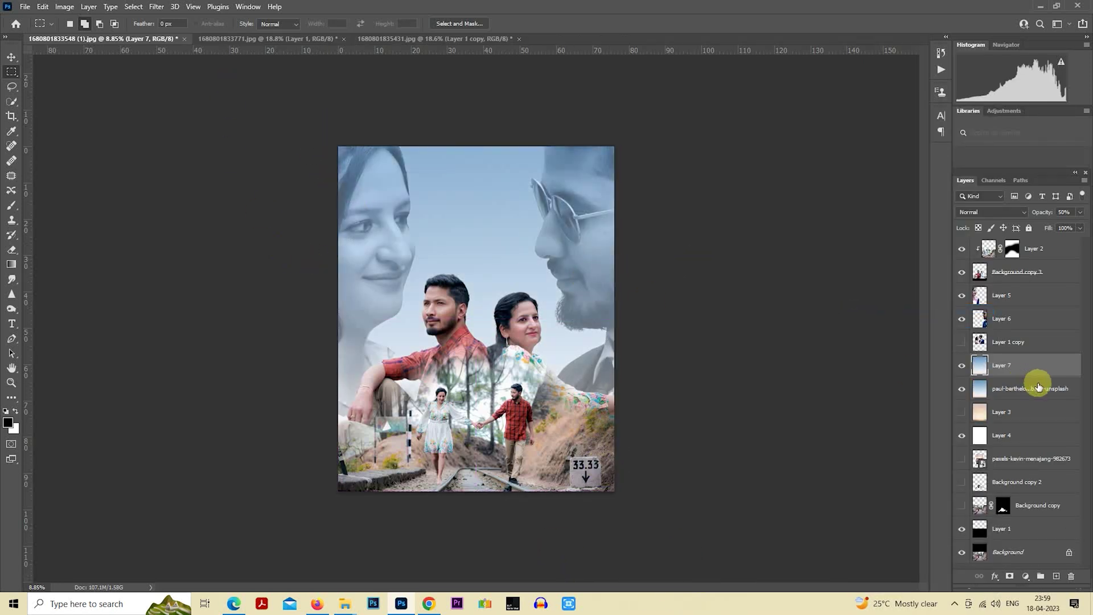
Hide the original sky layer and apply an 11.1 px Gaussian Blur to Layer 7
click(961, 389)
click(162, 7)
mouse_move(163, 163)
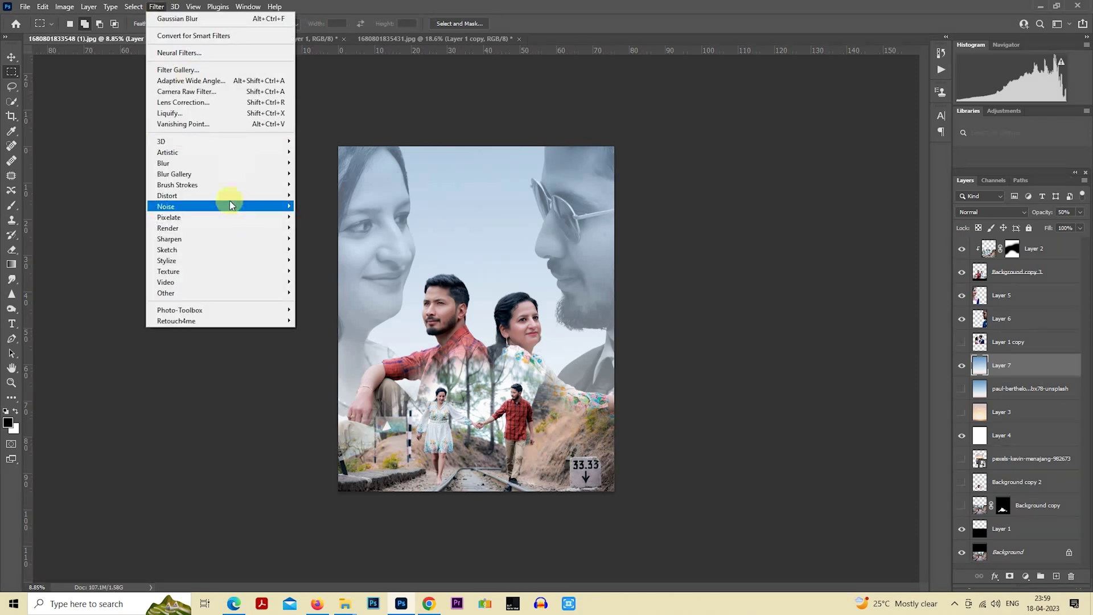
click(325, 206)
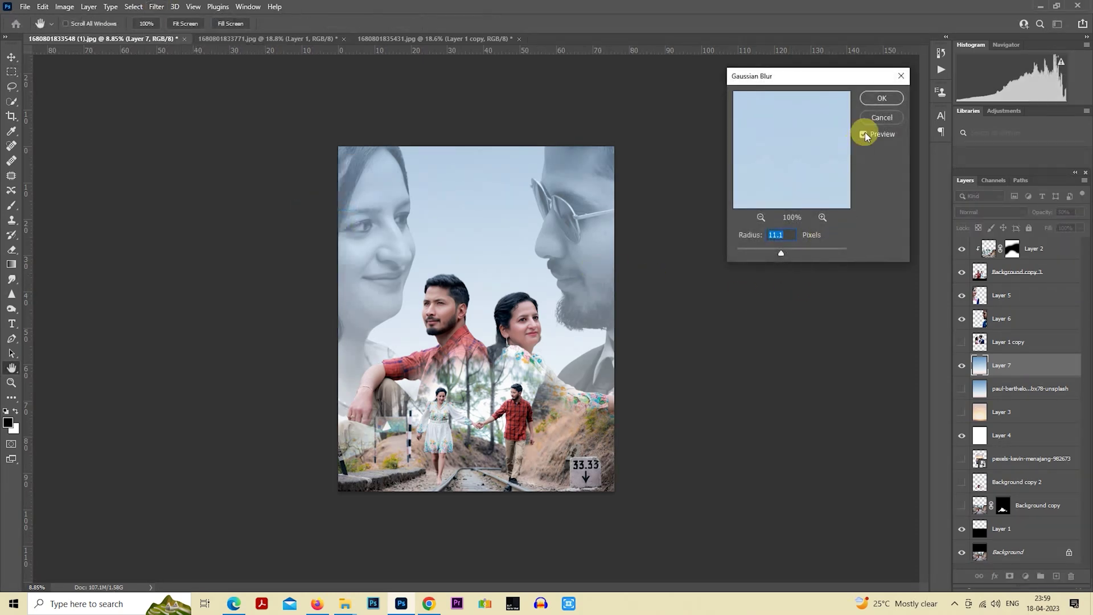
click(881, 98)
Enlarge the blurred sky copy slightly past the canvas edges
right_click(542, 323)
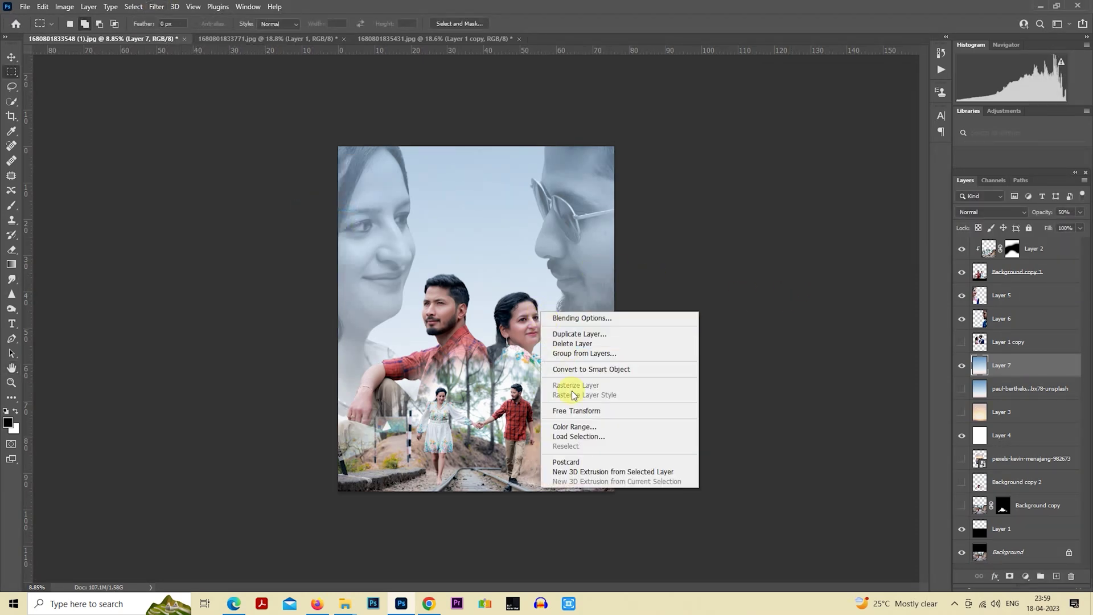
click(572, 410)
drag(618, 486, 622, 495)
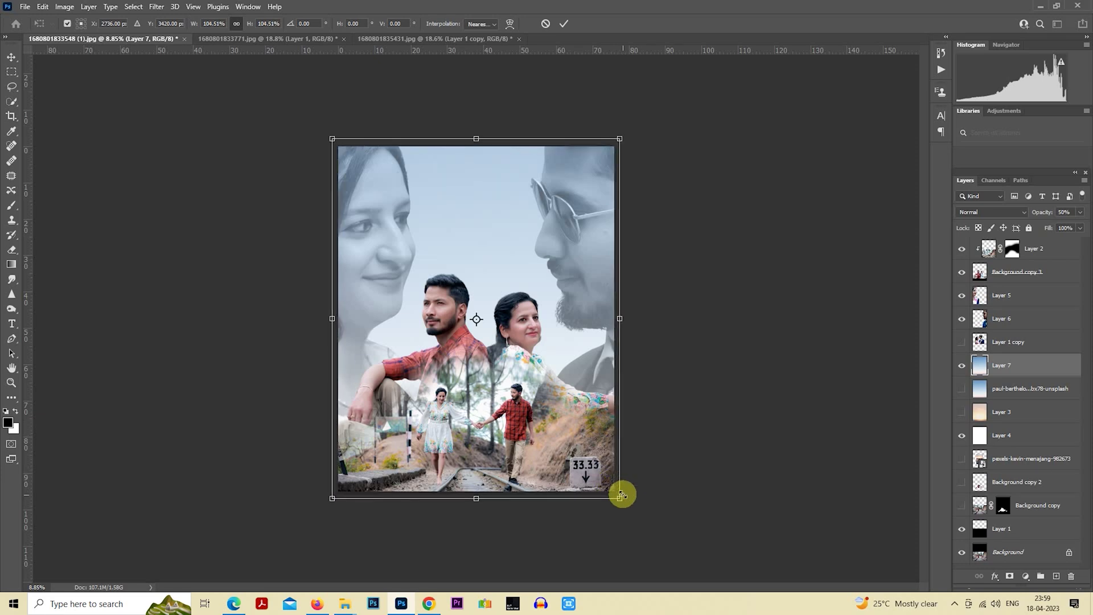
key(Return)
key(ctrl+plus)
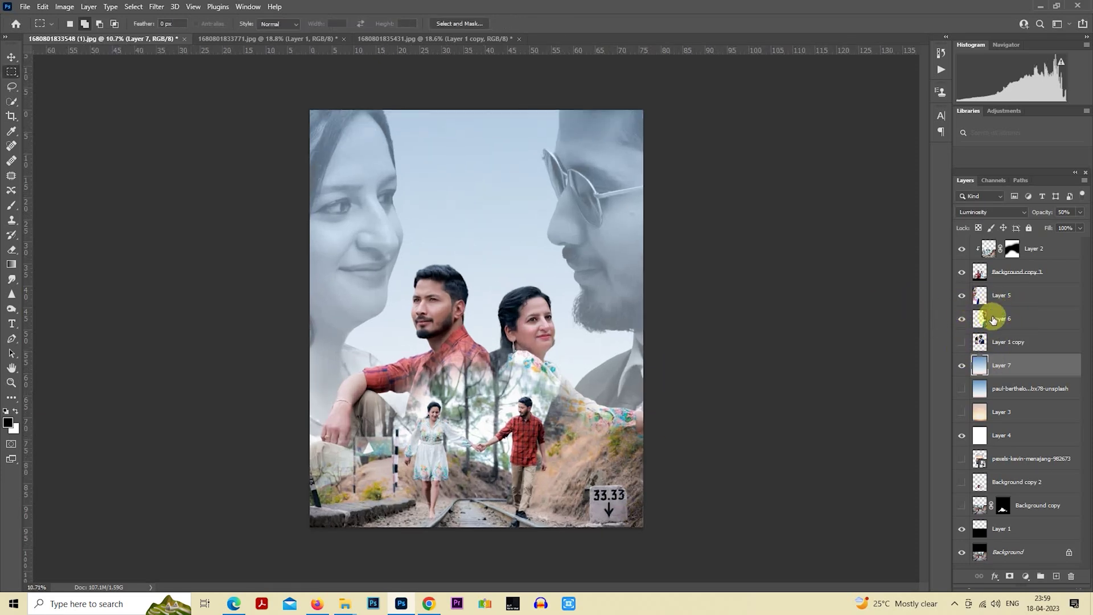
Zoom in on the couple's faces, check Layer 2's visibility, and select Background copy 3
click(996, 317)
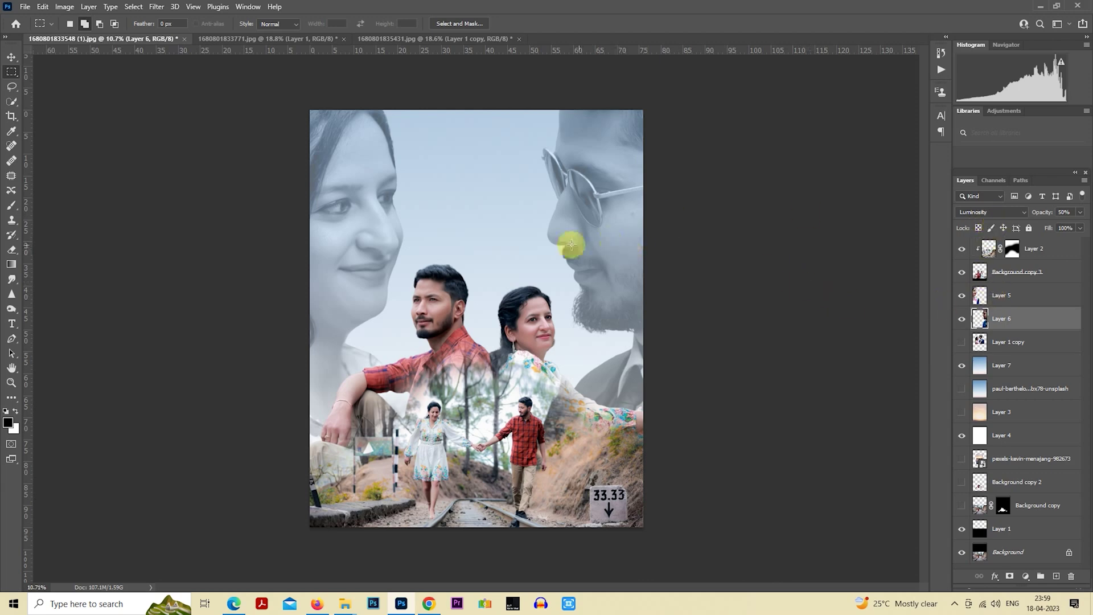
scroll(573, 245, up, 2)
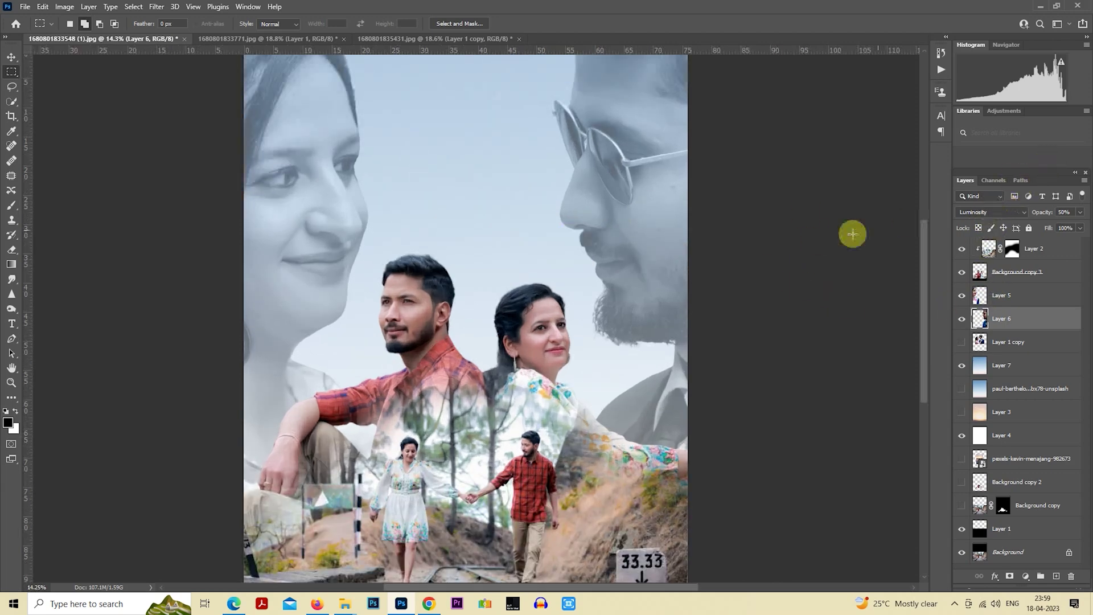
scroll(726, 208, up, 2)
scroll(726, 208, down, 1)
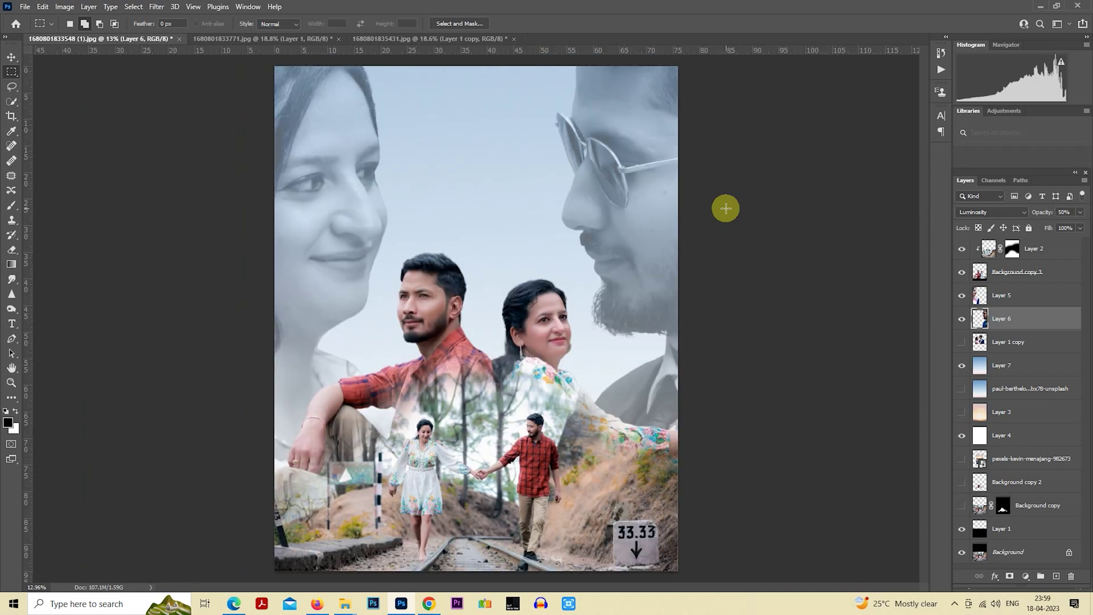
scroll(726, 208, up, 1)
scroll(563, 317, up, 2)
scroll(562, 316, up, 1)
scroll(563, 317, down, 1)
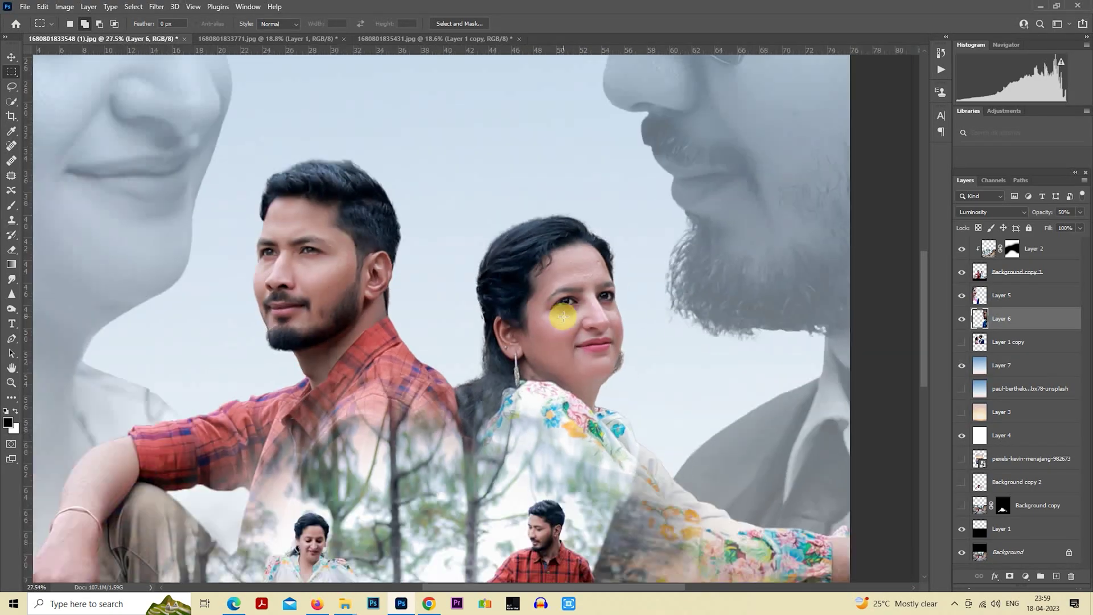
key(ctrl+plus)
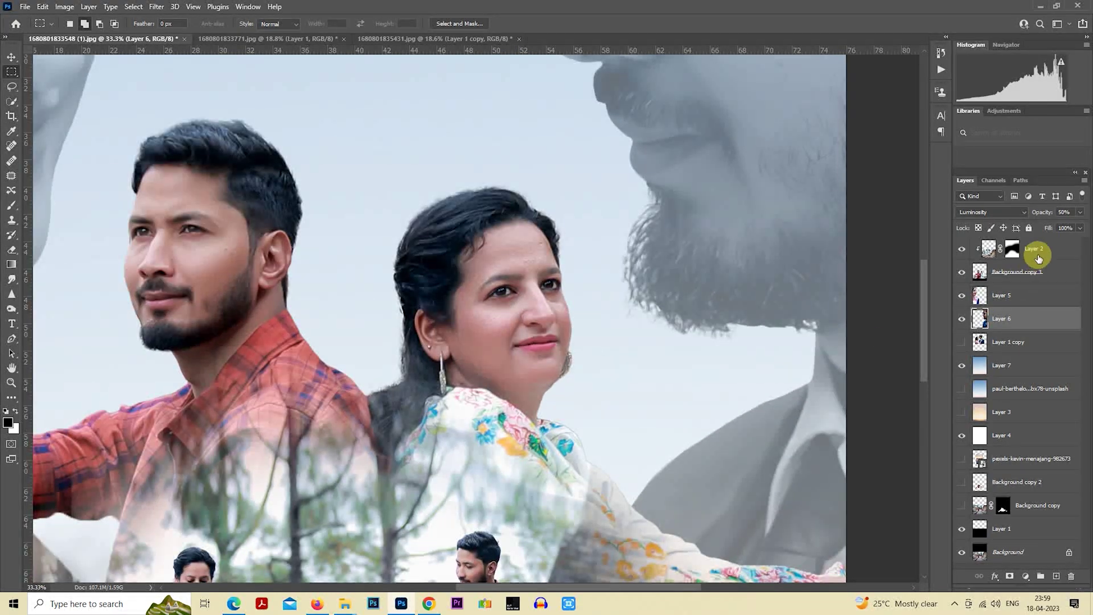
click(1031, 250)
click(963, 249)
click(1017, 272)
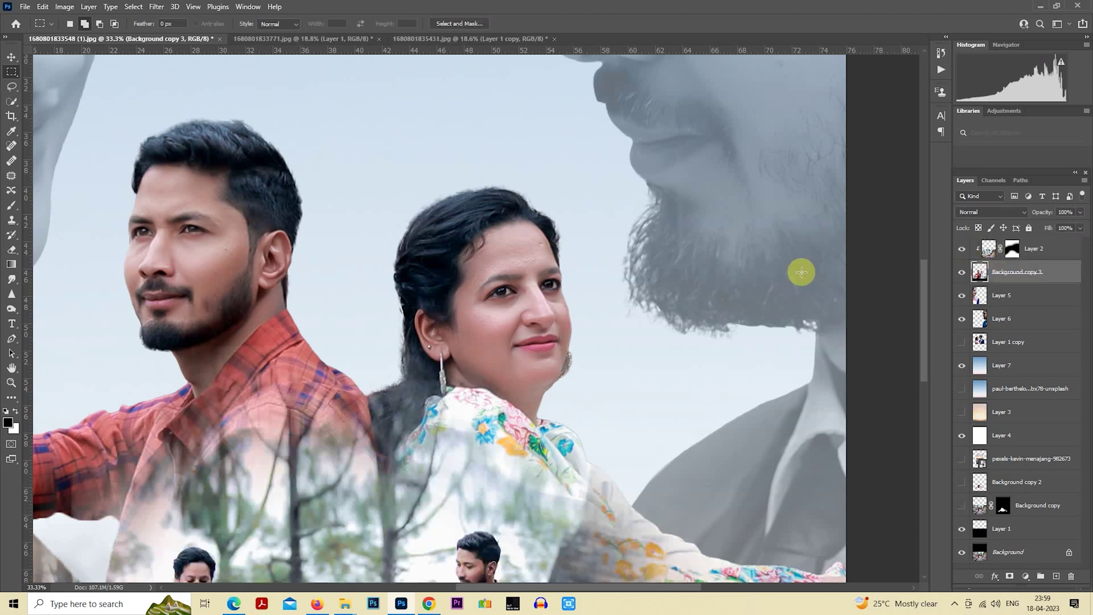
scroll(275, 279, up, 1)
Set the Spot Healing Brush to Content-Aware and fine-tune its brush size
click(11, 146)
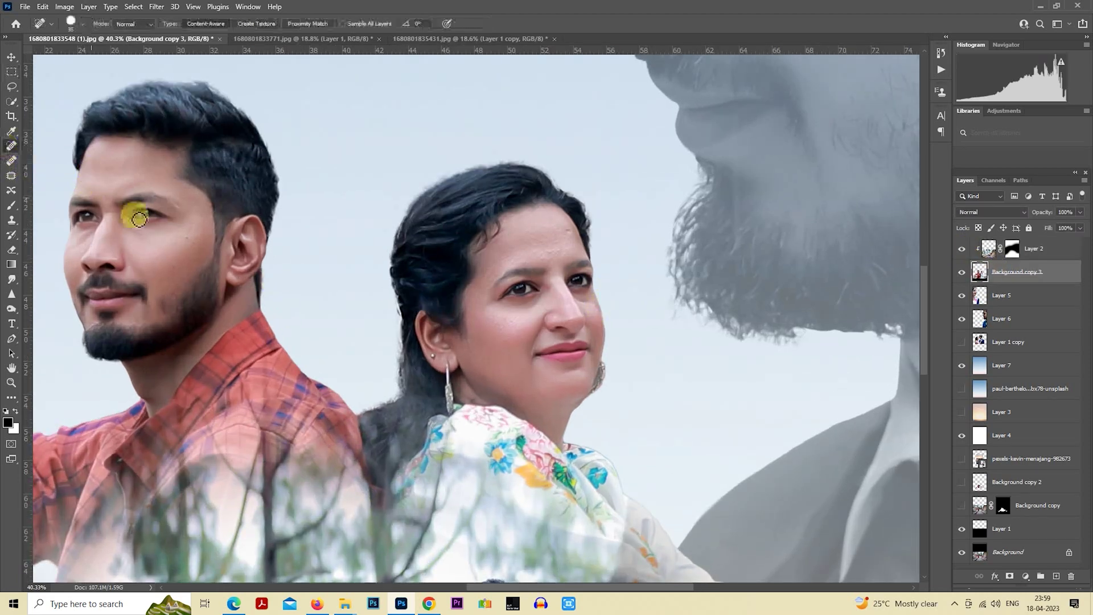
scroll(532, 256, up, 1)
scroll(481, 303, up, 1)
scroll(528, 276, up, 1)
scroll(528, 276, down, 1)
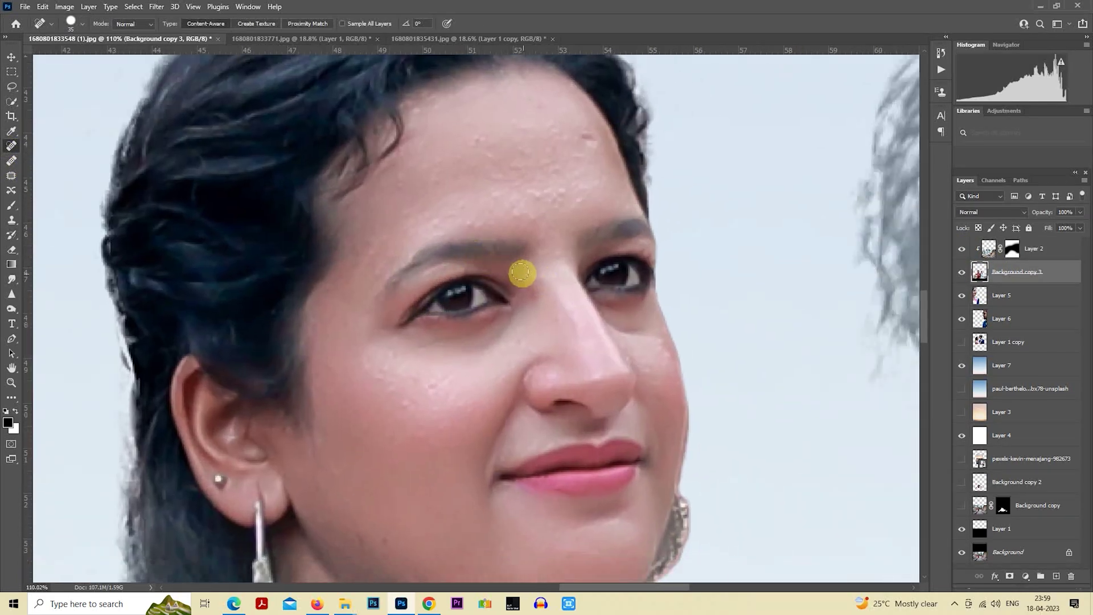
scroll(520, 273, down, 1)
key(bracketleft)
key(bracketleft)
key(bracketleft)
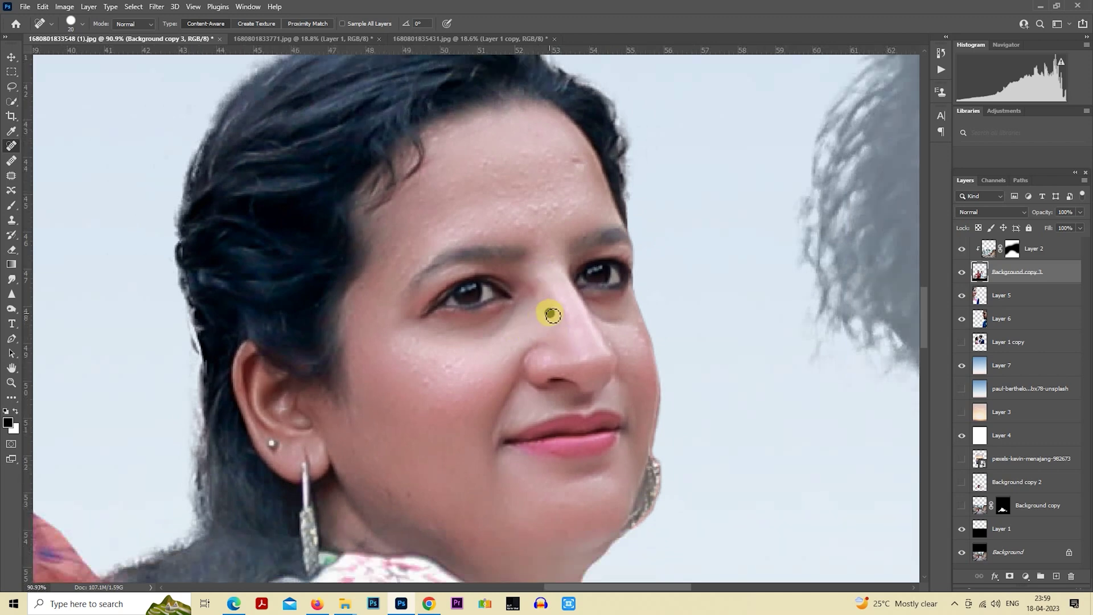
key(bracketright)
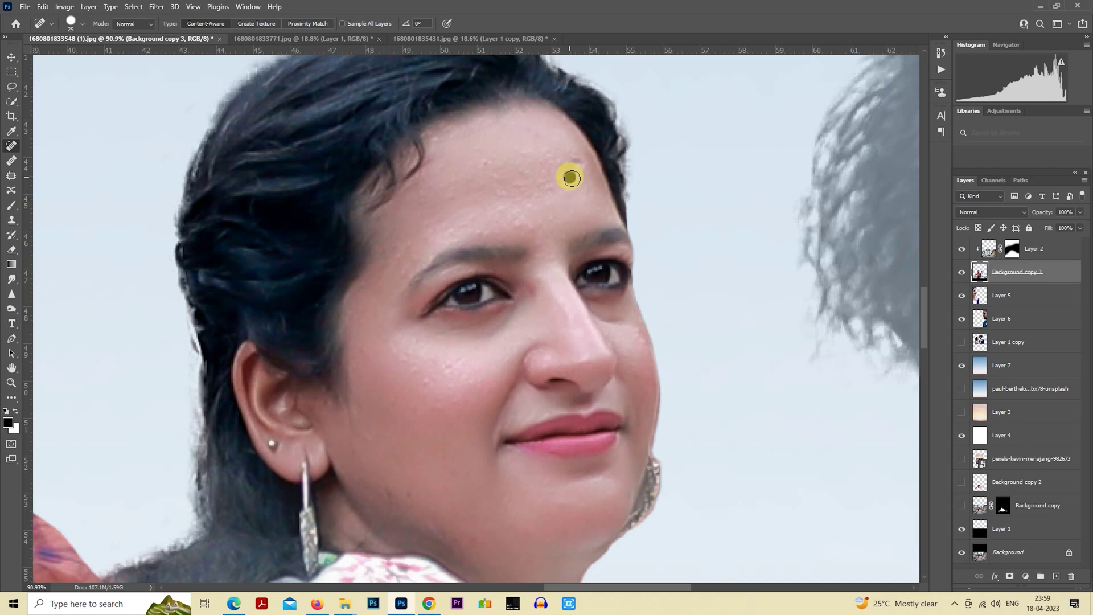
Heal the blemishes on the woman's hairline, forehead, cheeks and beside her nose
drag(565, 160, 553, 160)
scroll(478, 167, up, 1)
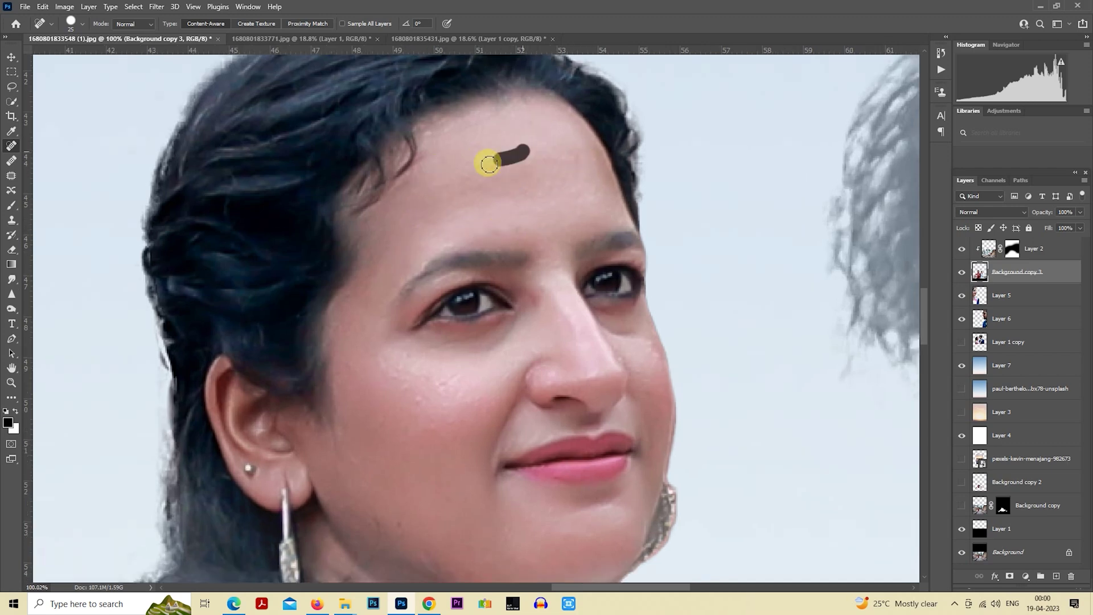
drag(548, 186, 552, 204)
click(395, 376)
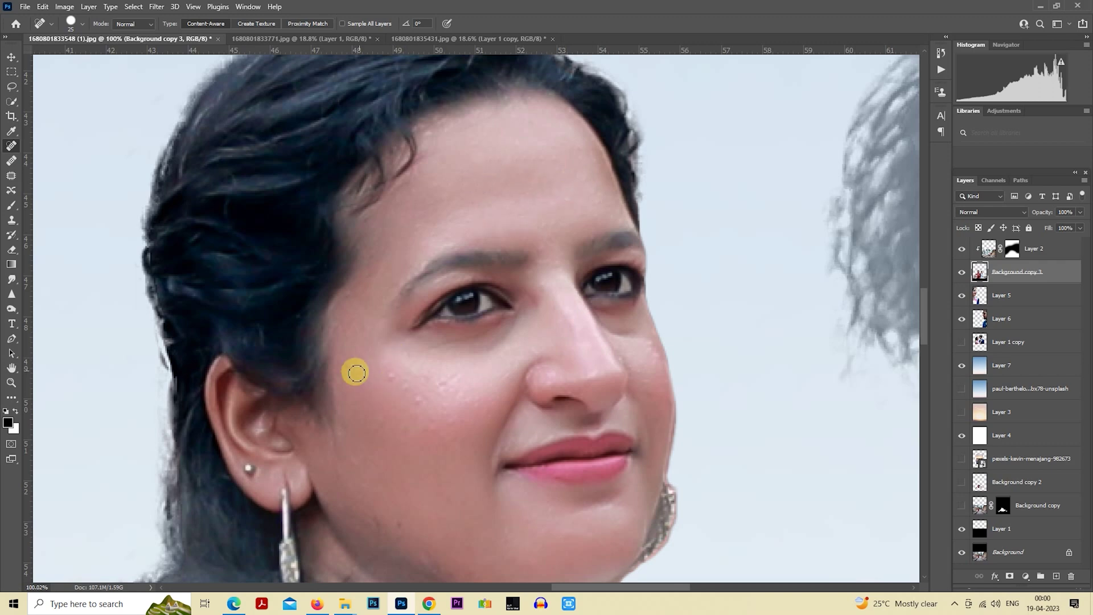
scroll(442, 395, down, 1)
scroll(442, 395, left, 1)
drag(604, 493, 642, 487)
scroll(610, 342, up, 1)
click(552, 302)
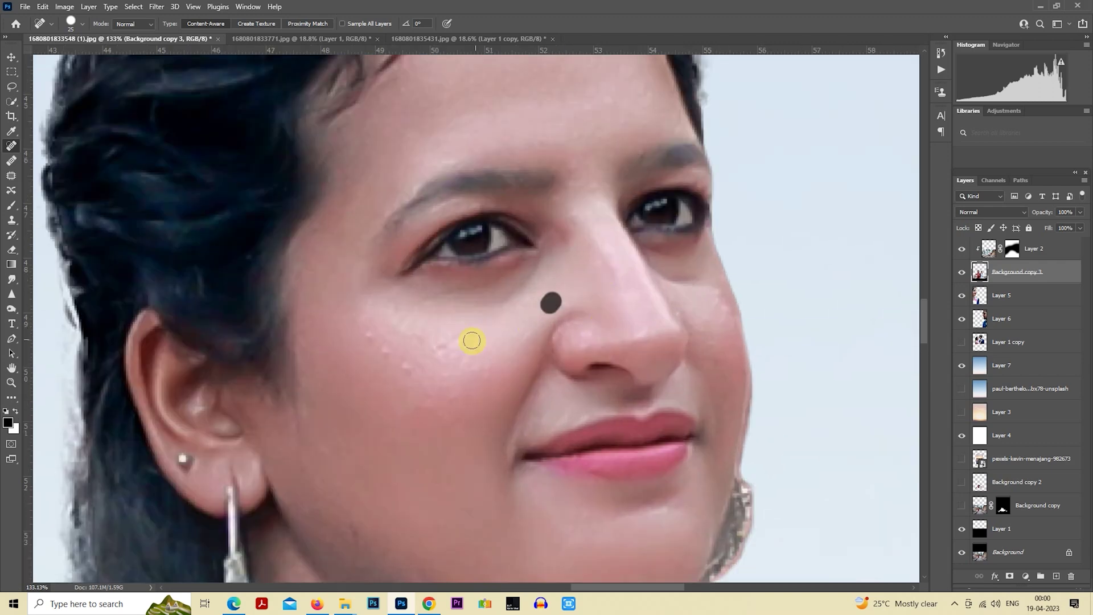
click(460, 378)
click(370, 342)
scroll(421, 376, down, 2)
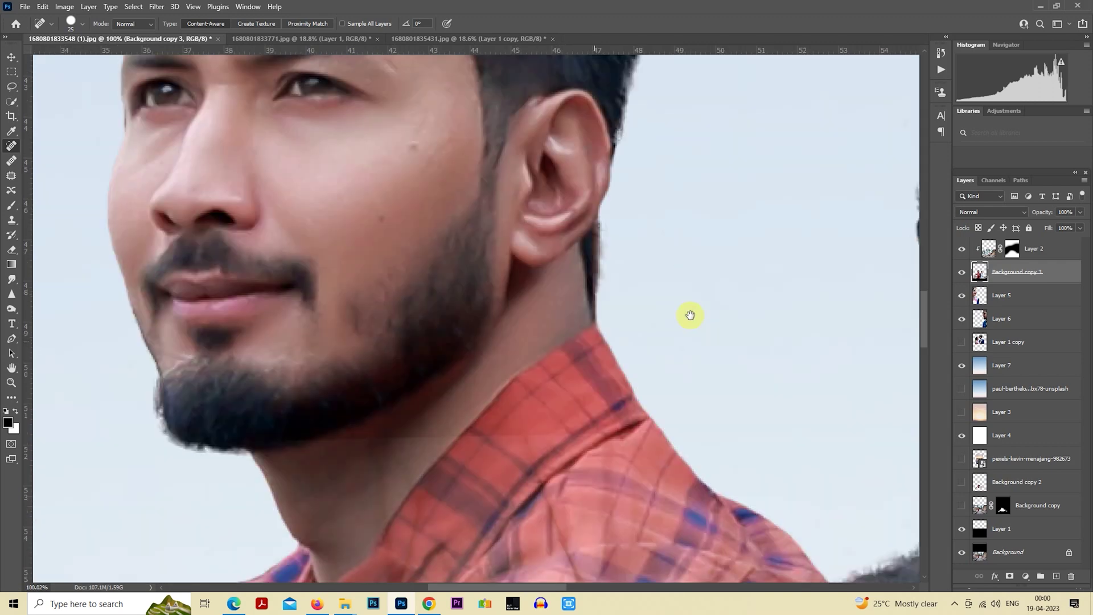
Heal the spots on the man's cheek and forehead, then fit the composite in view
click(617, 312)
click(664, 321)
click(627, 348)
scroll(627, 349, up, 1)
click(498, 203)
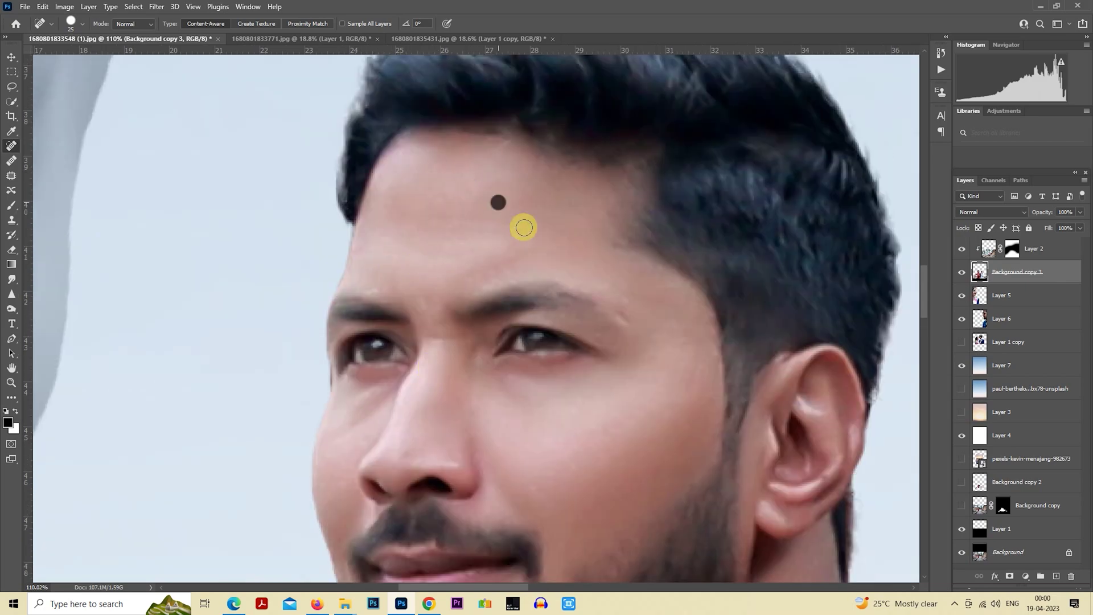
key(ctrl+0)
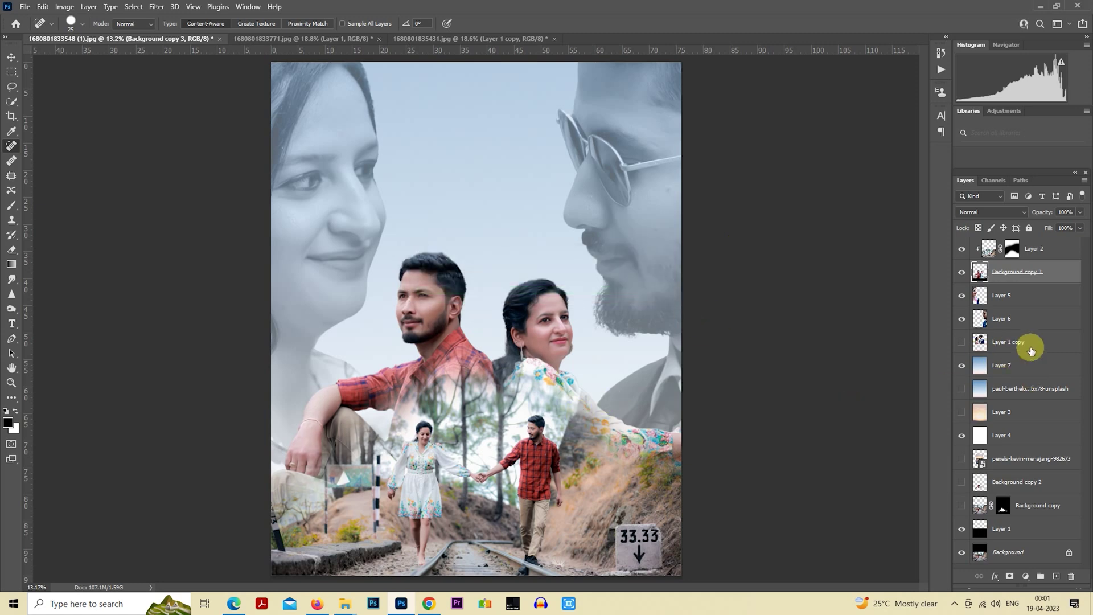
Target Layer 2's mask and set the Brush to 35% opacity with a slightly smaller size
click(1013, 248)
scroll(390, 273, down, 1)
click(11, 205)
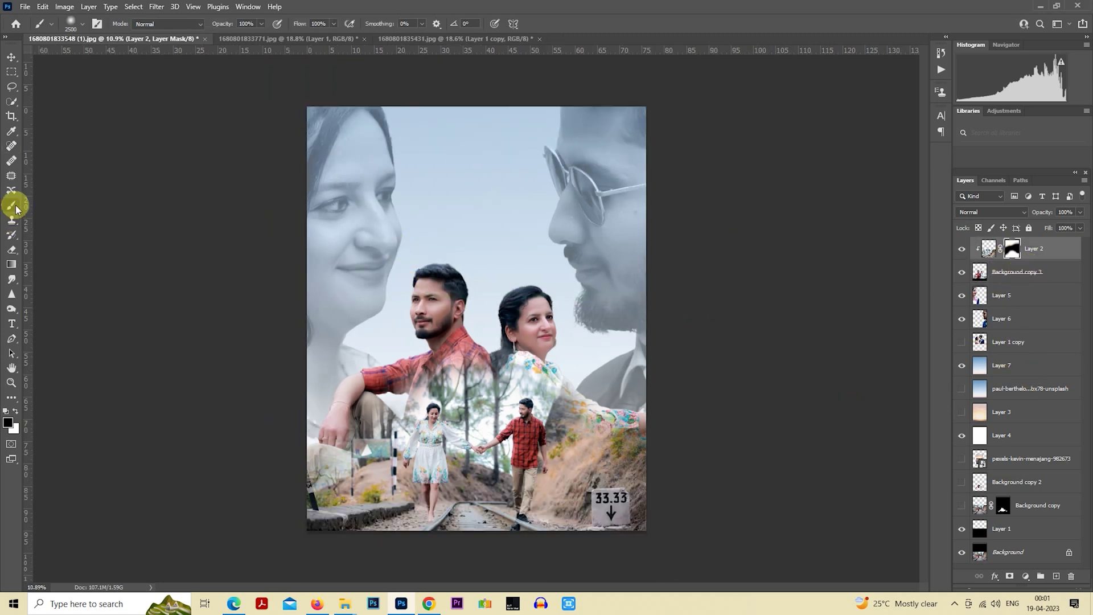
click(261, 23)
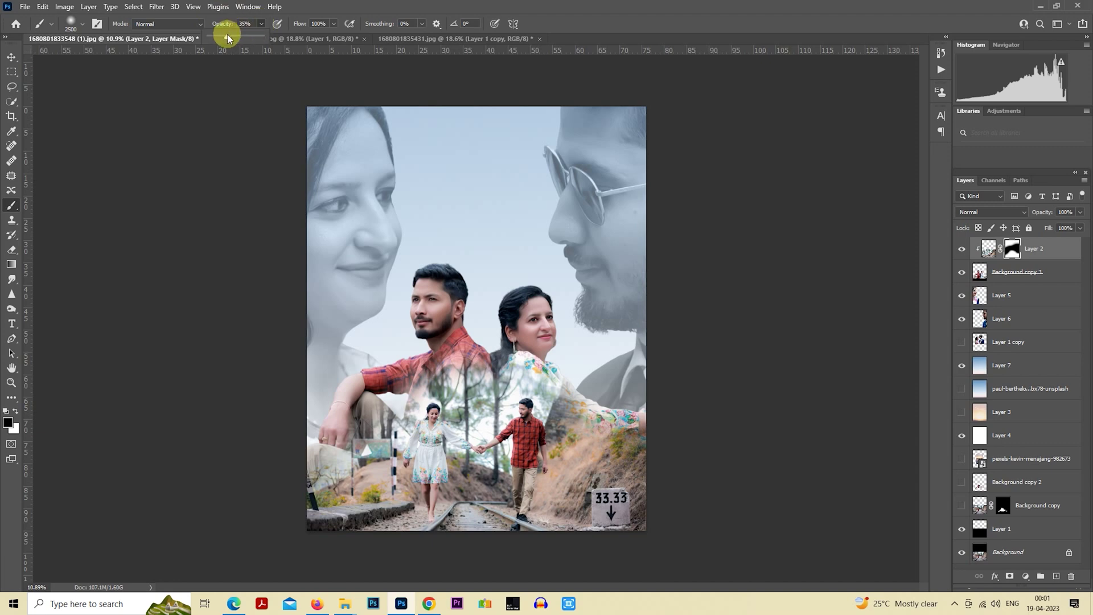
scroll(535, 225, up, 1)
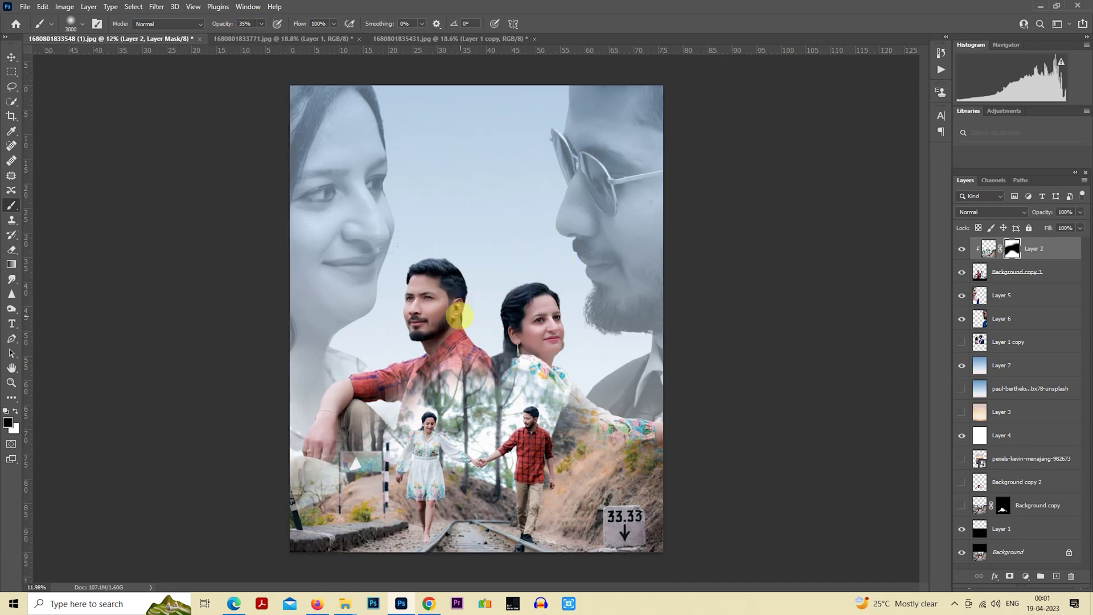
key(bracketleft)
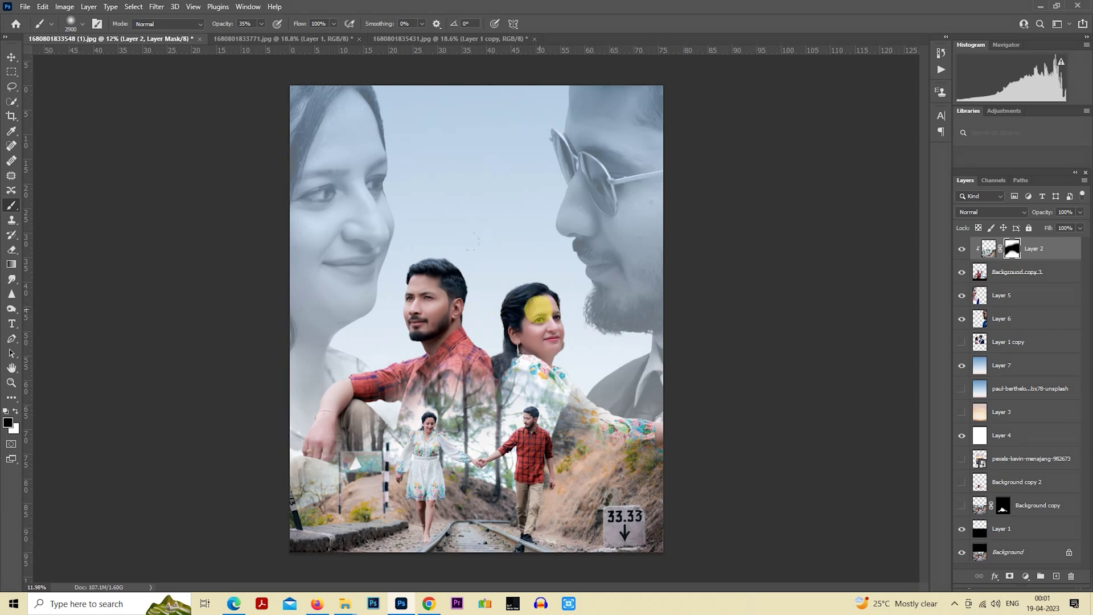
Undo the accidental Shape 1 layer and keep softly painting Layer 2's mask over the woman's face
key(p)
click(516, 320)
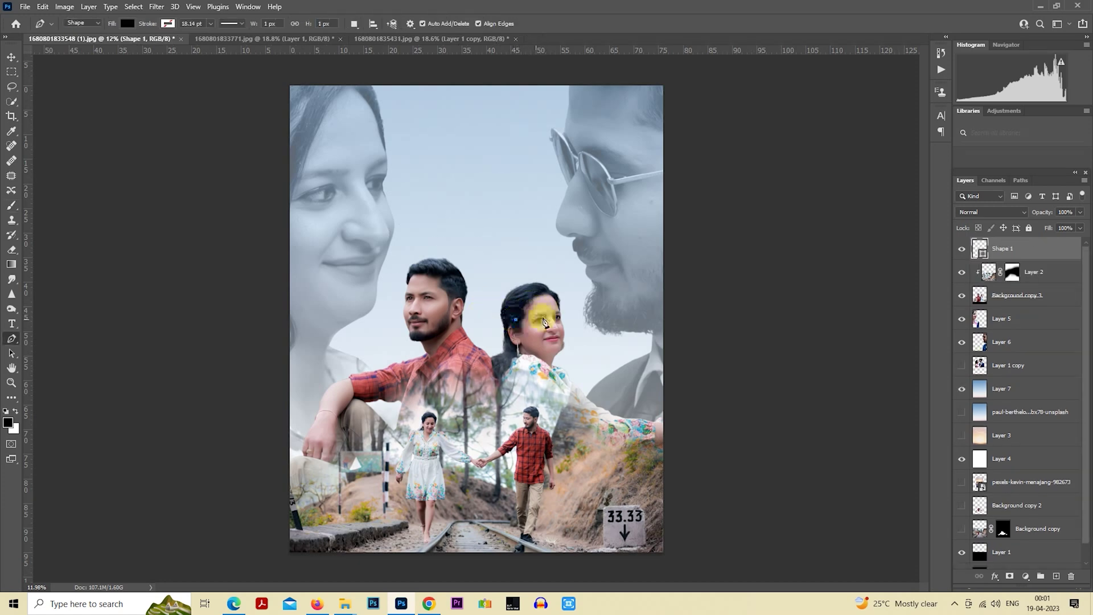
click(11, 205)
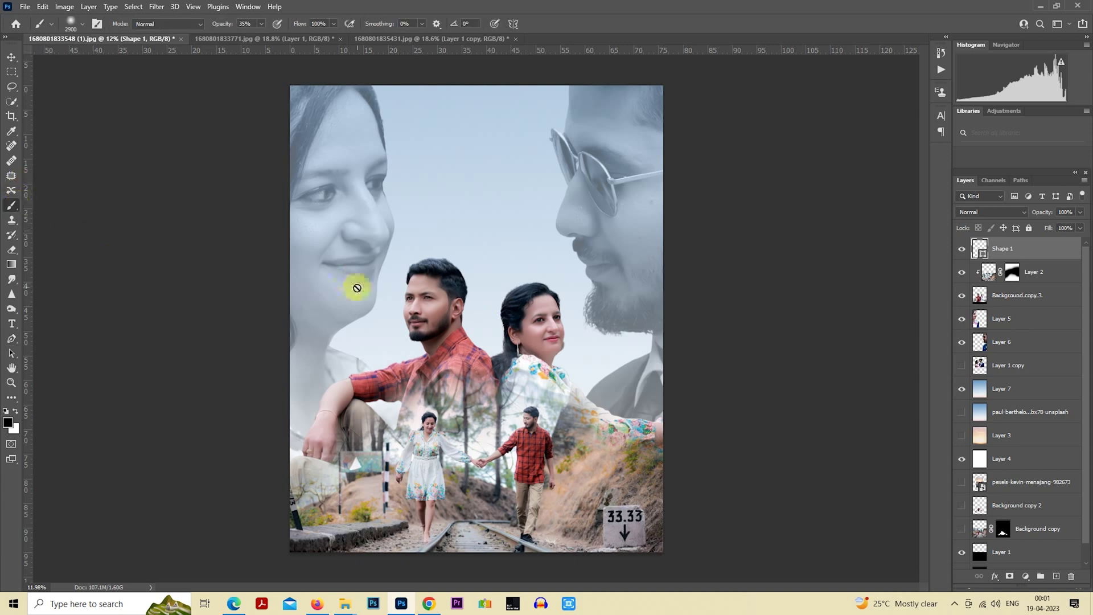
click(1011, 279)
key(ctrl+z)
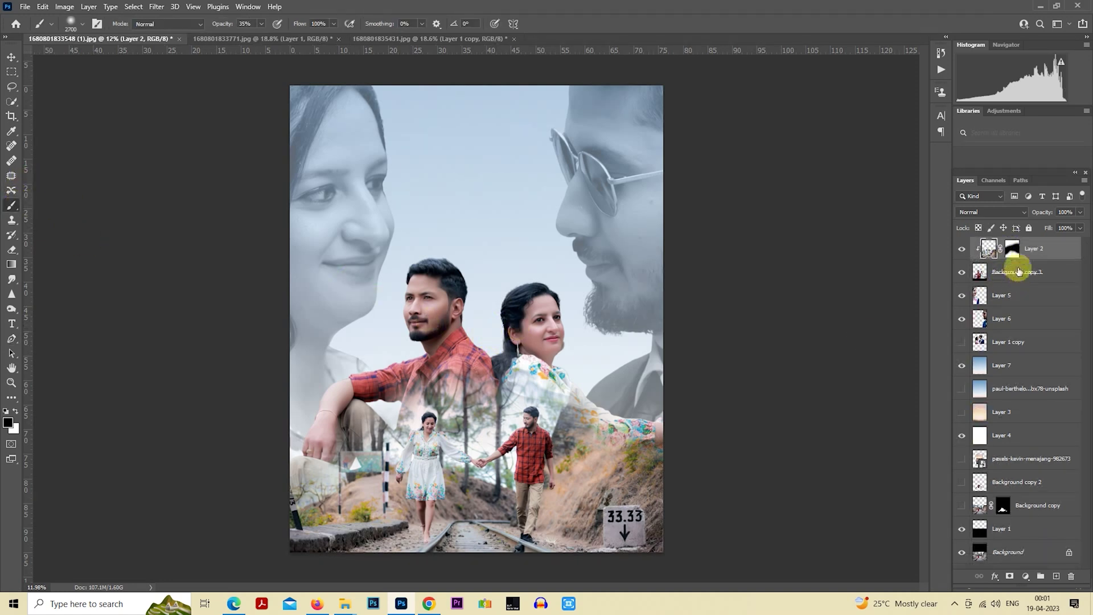
click(1013, 251)
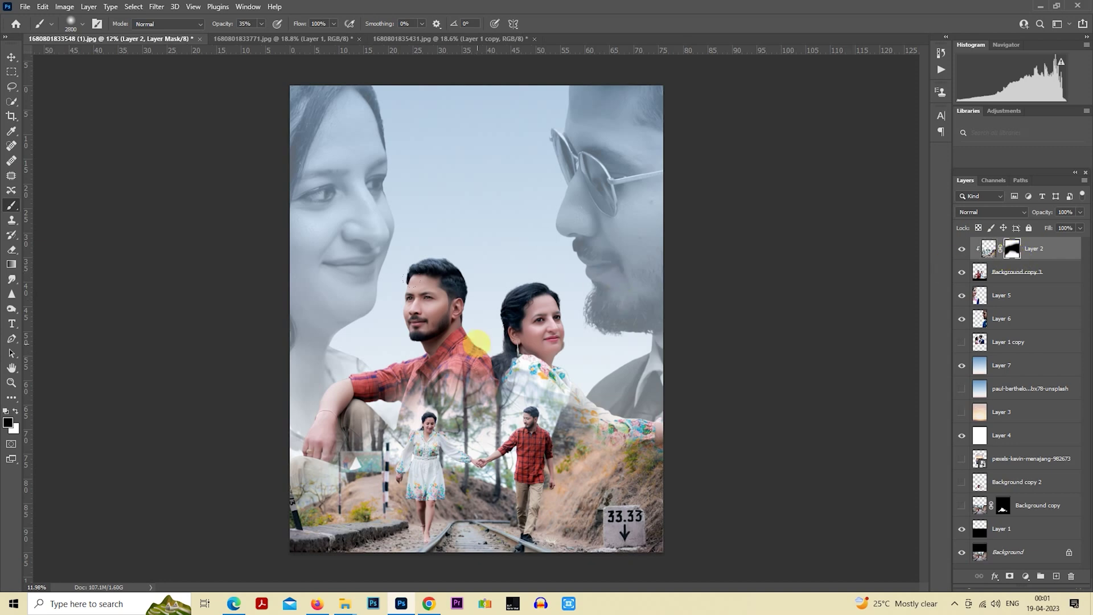
key(bracketleft)
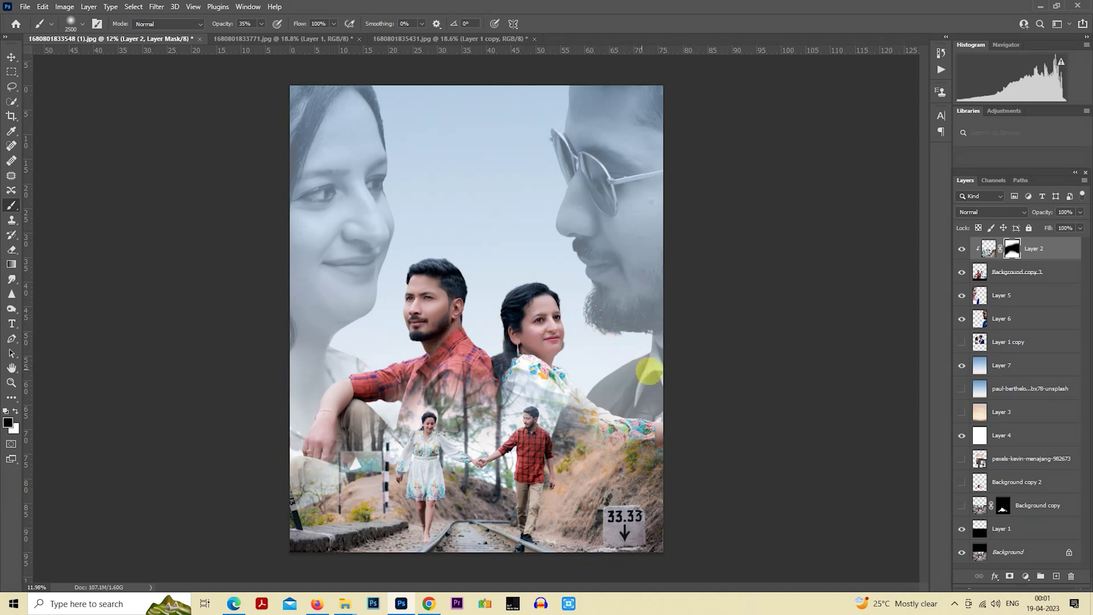
click(12, 249)
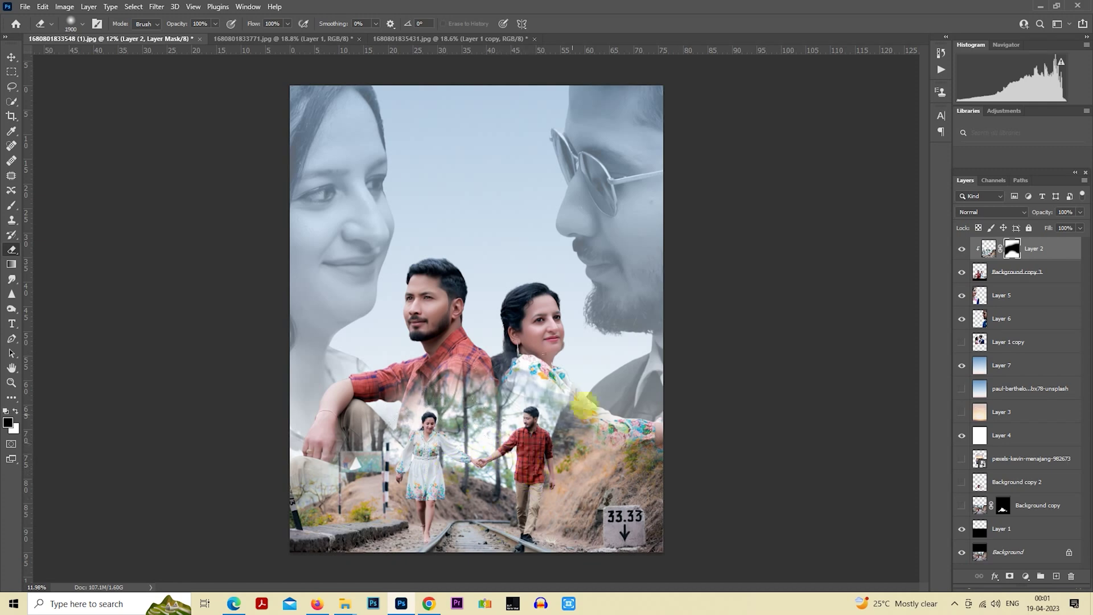
click(11, 205)
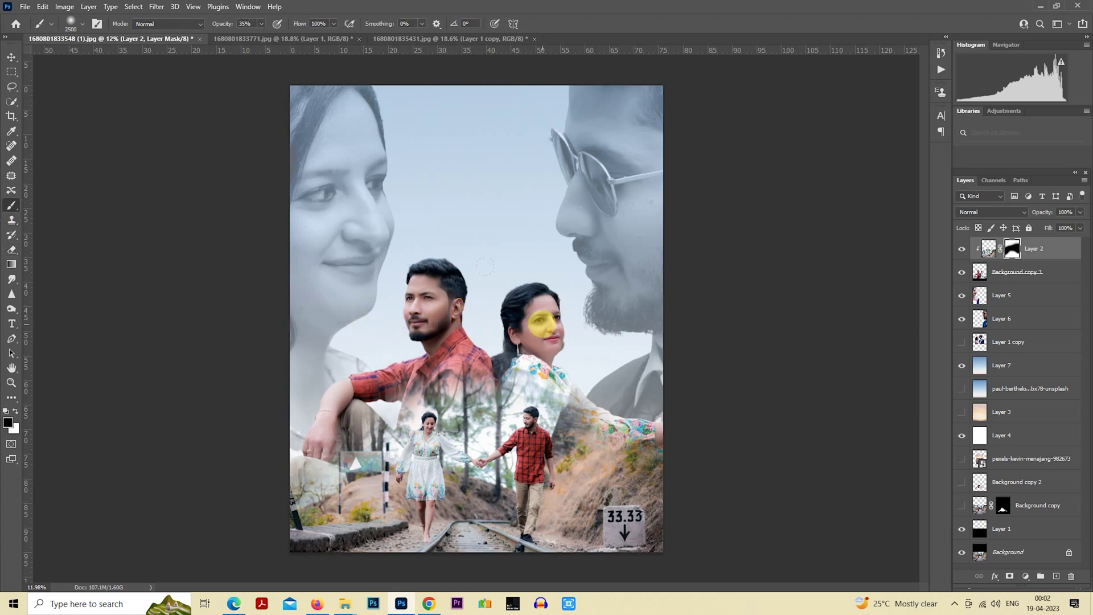
Free-transform Layer 6 to nudge it slightly right, then commit
click(12, 72)
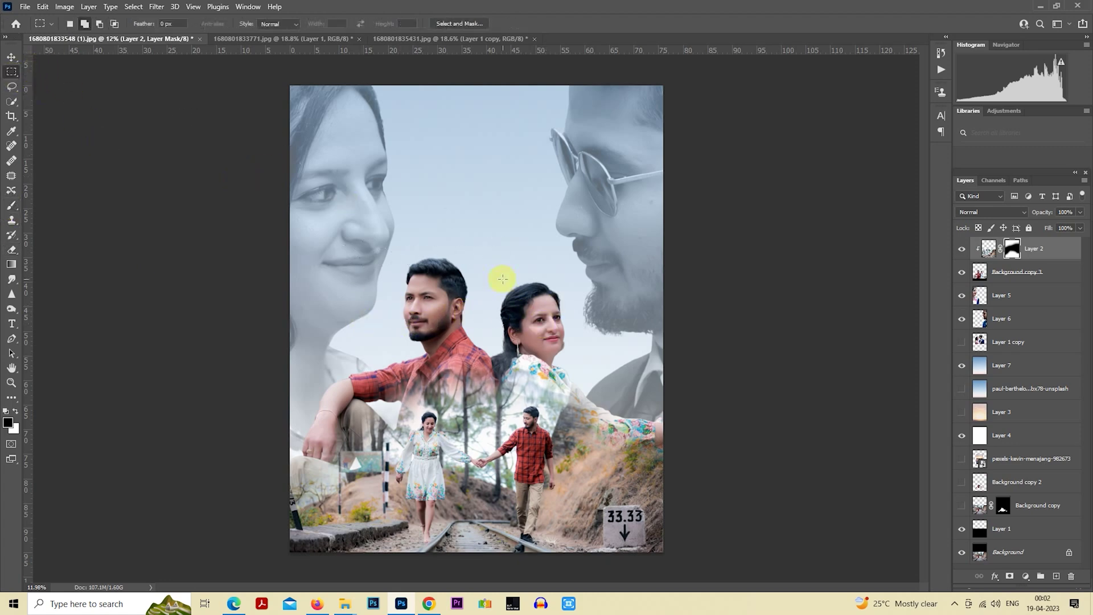
scroll(524, 279, down, 1)
click(1002, 318)
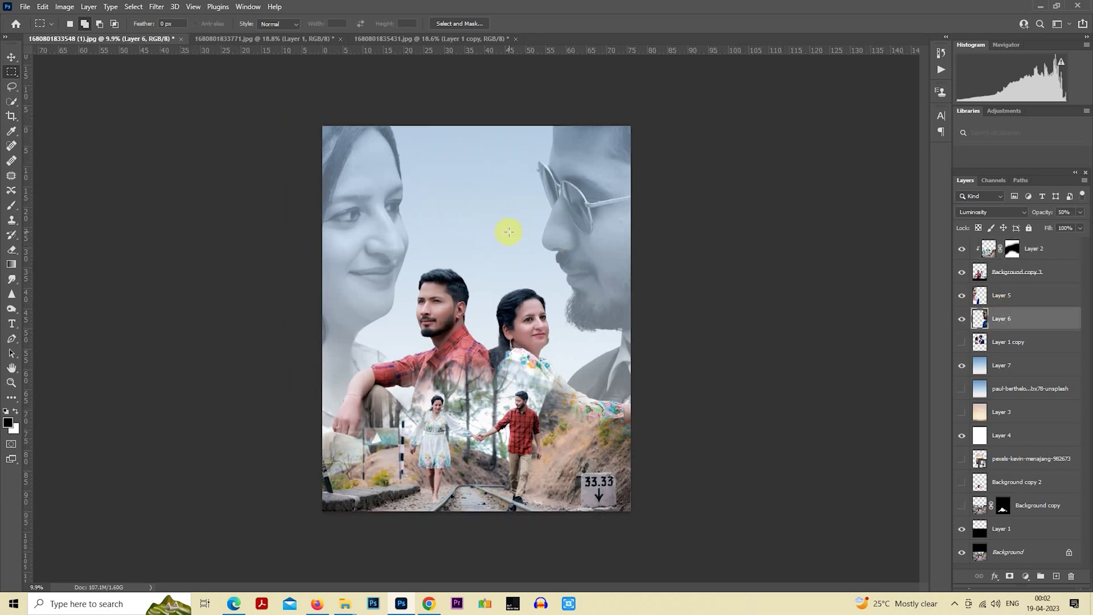
right_click(509, 227)
click(586, 331)
drag(656, 255, 661, 259)
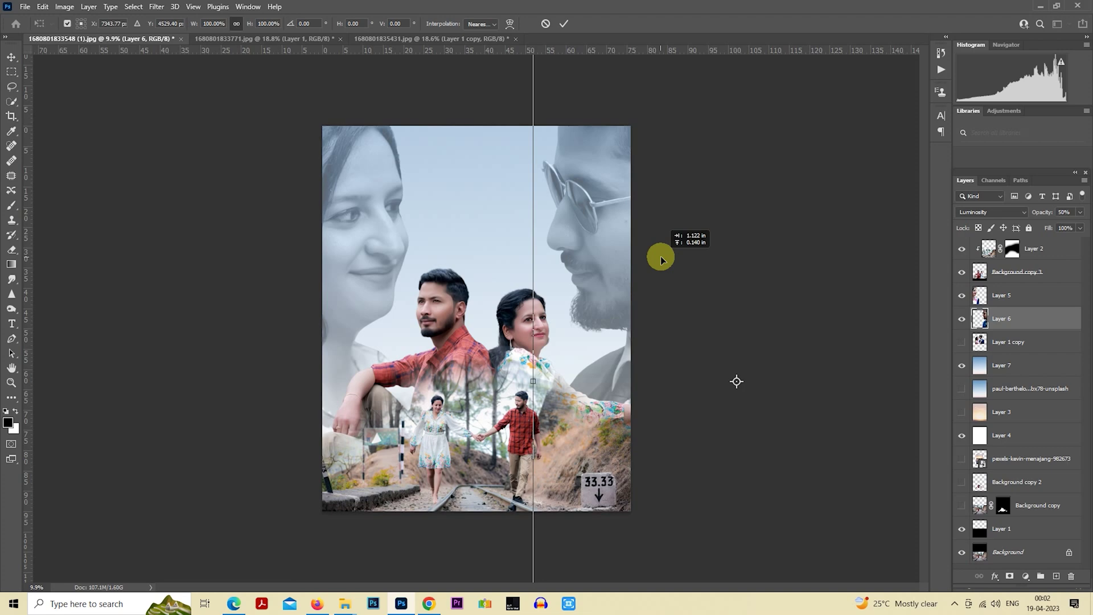
key(Return)
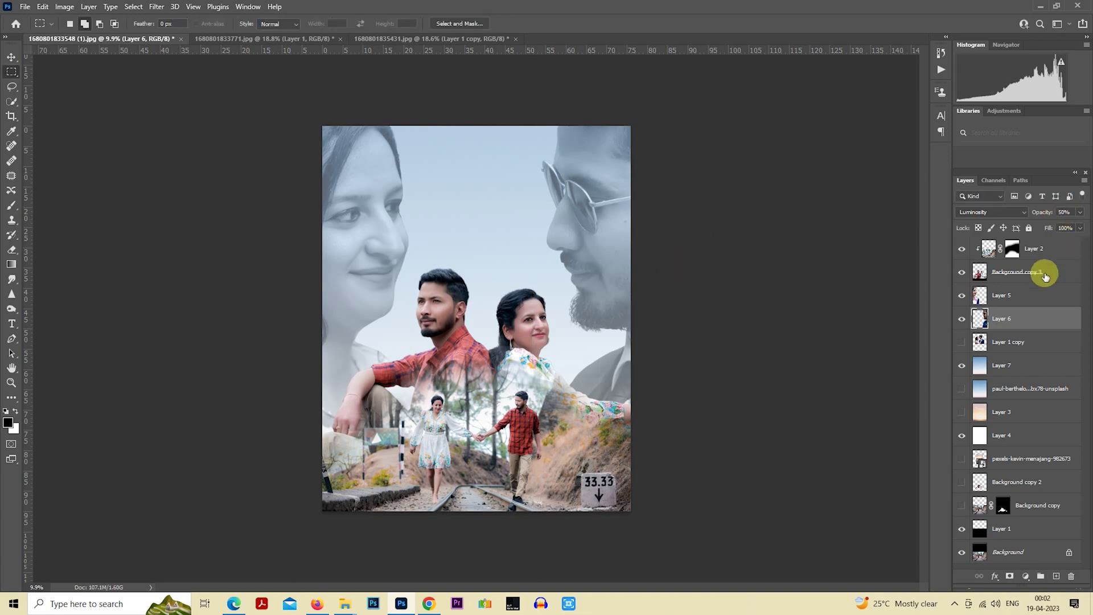
Delete the earlier merged Layer 8
click(1040, 249)
key(ctrl+plus)
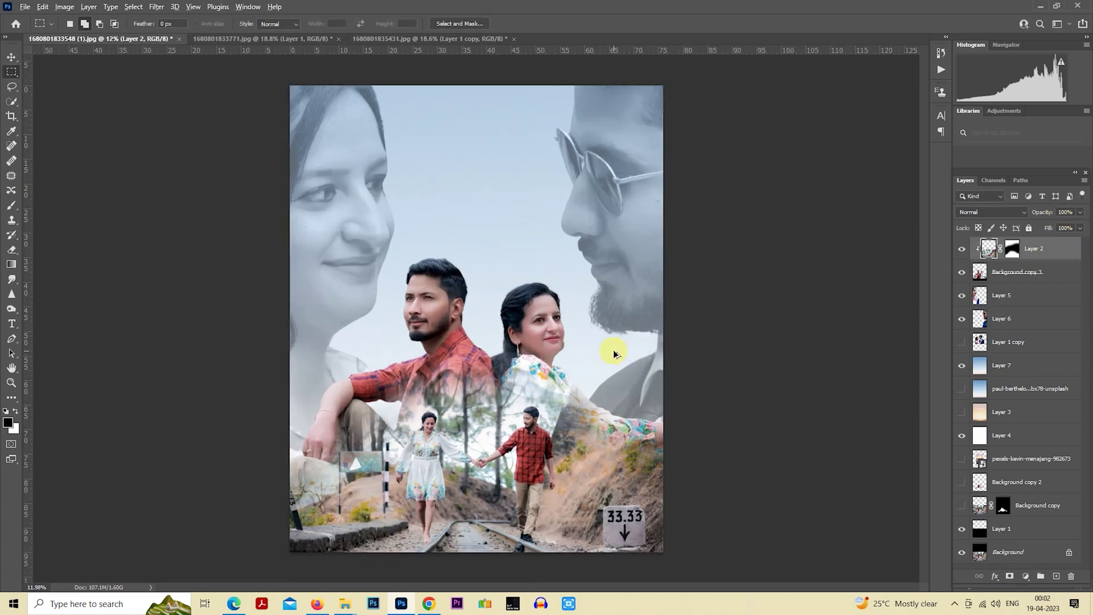
key(ctrl+minus)
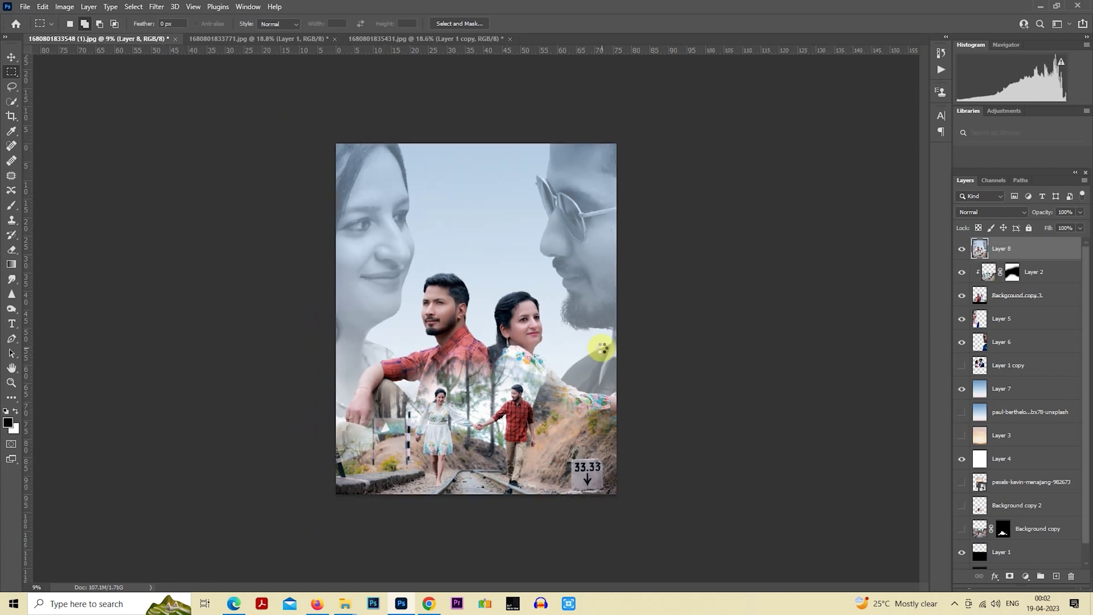
key(Delete)
Try opacities on both face overlays and set the man's overlay to 25%
click(995, 320)
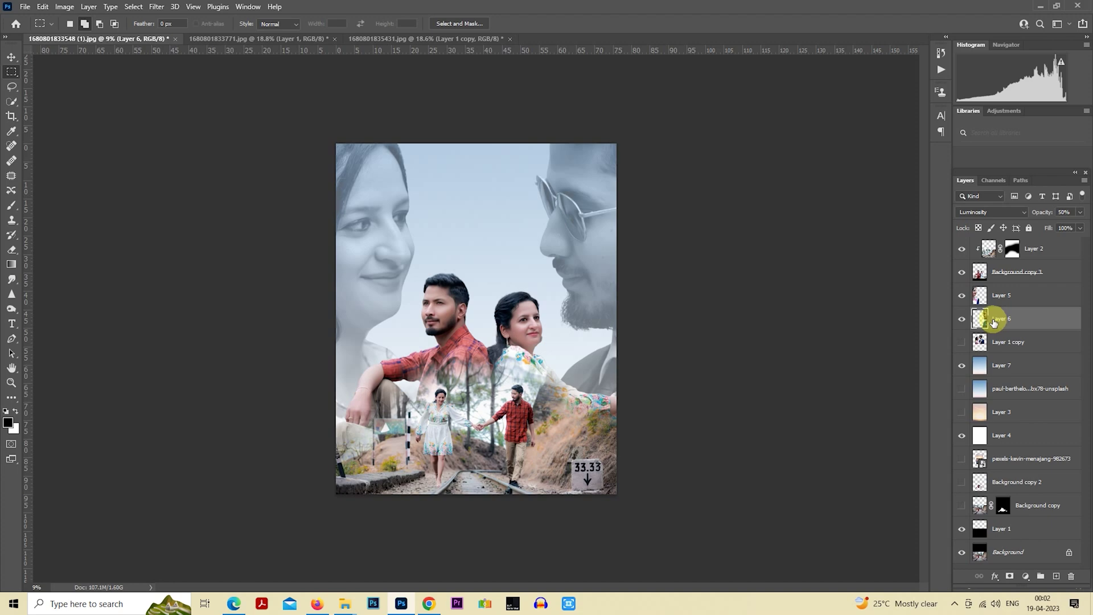
key(3)
click(1007, 296)
key(3)
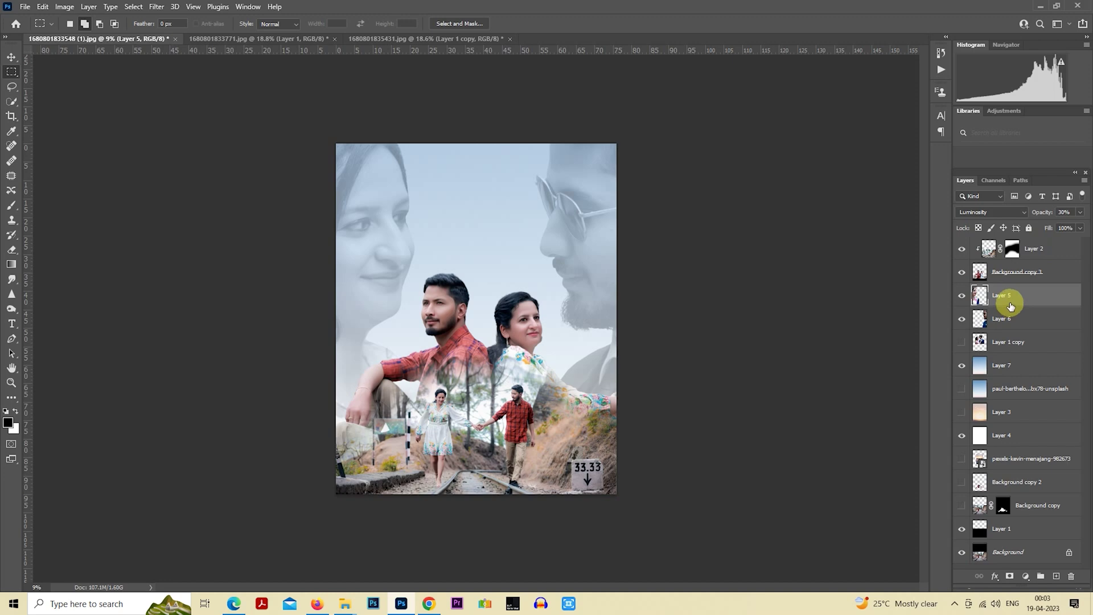
key(2)
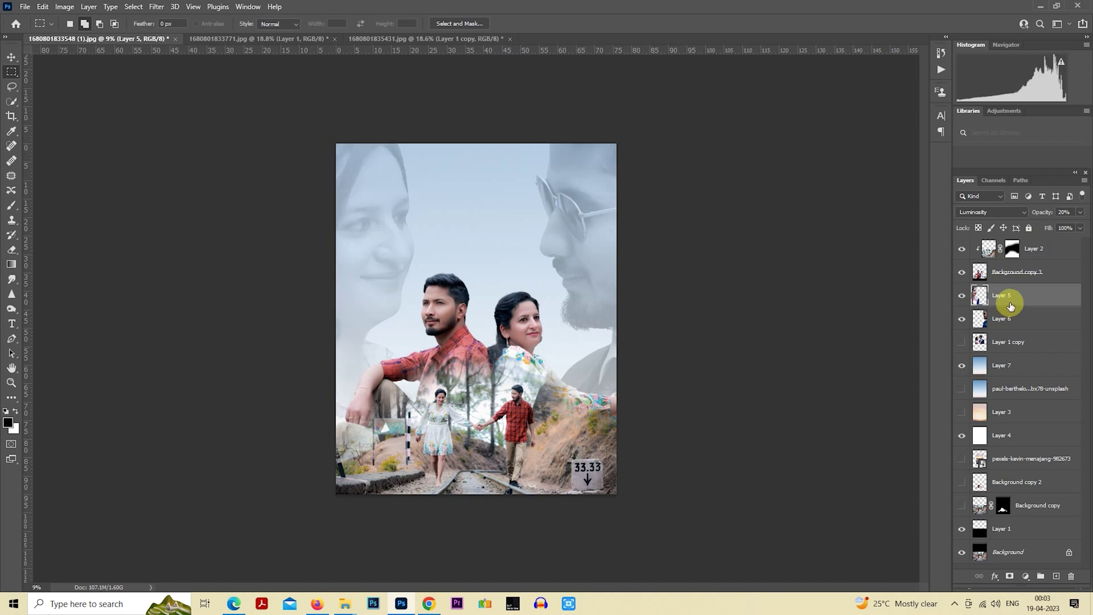
key(5)
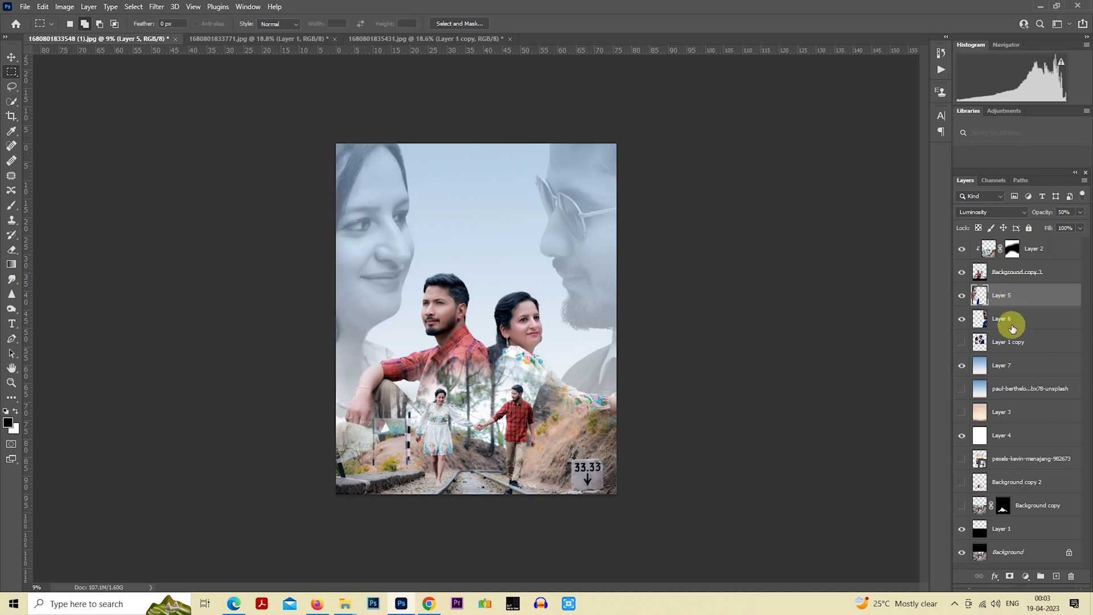
click(1011, 329)
key(2)
key(5)
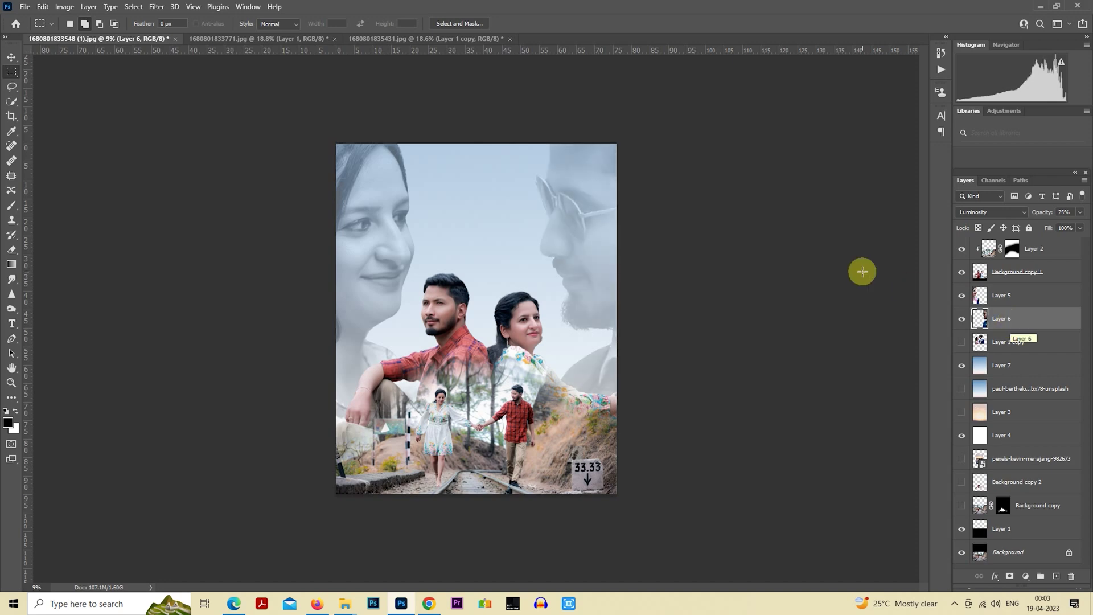
Settle the woman's face overlay at 25% opacity after comparing 20% and 50%
key(ctrl+plus)
scroll(738, 351, down, 2)
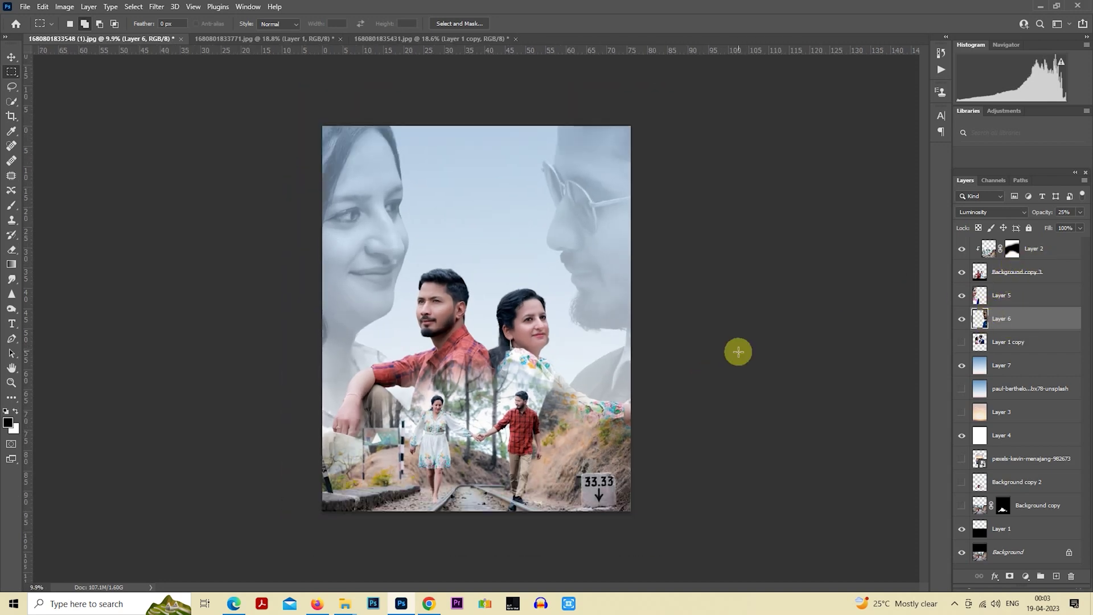
click(1011, 301)
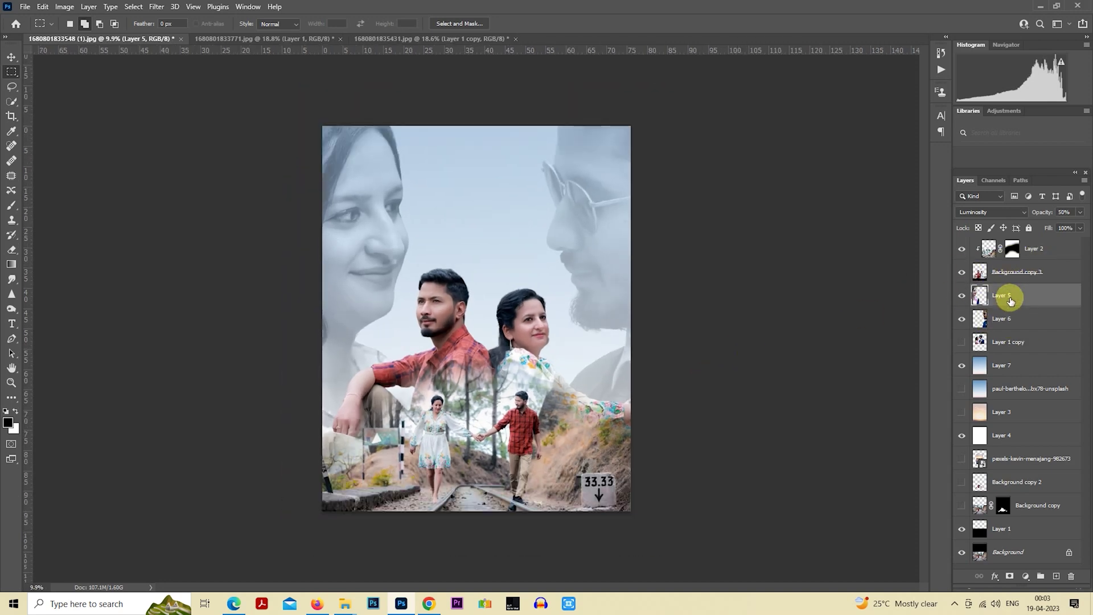
key(2)
key(5)
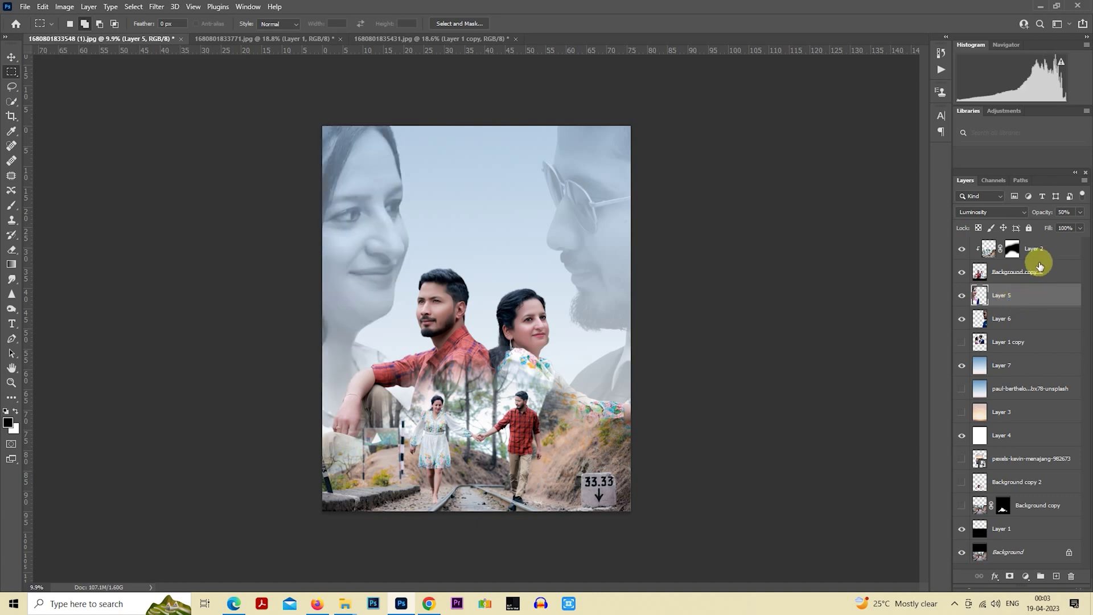
key(2)
key(5)
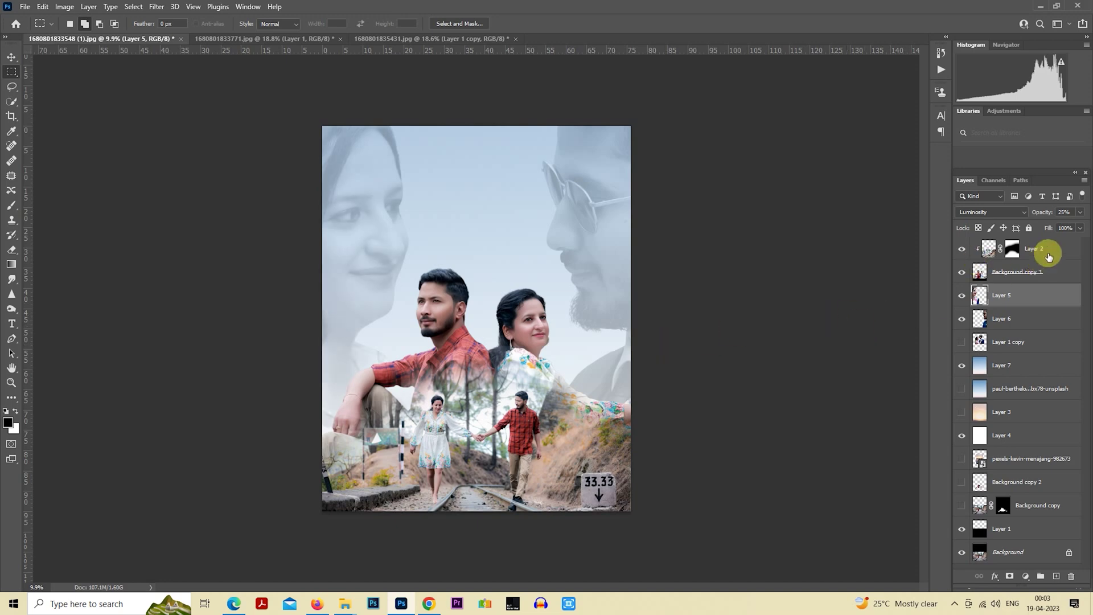
Stamp all visible layers into a new merged Layer 8 at the top
click(1043, 251)
key(ctrl+minus)
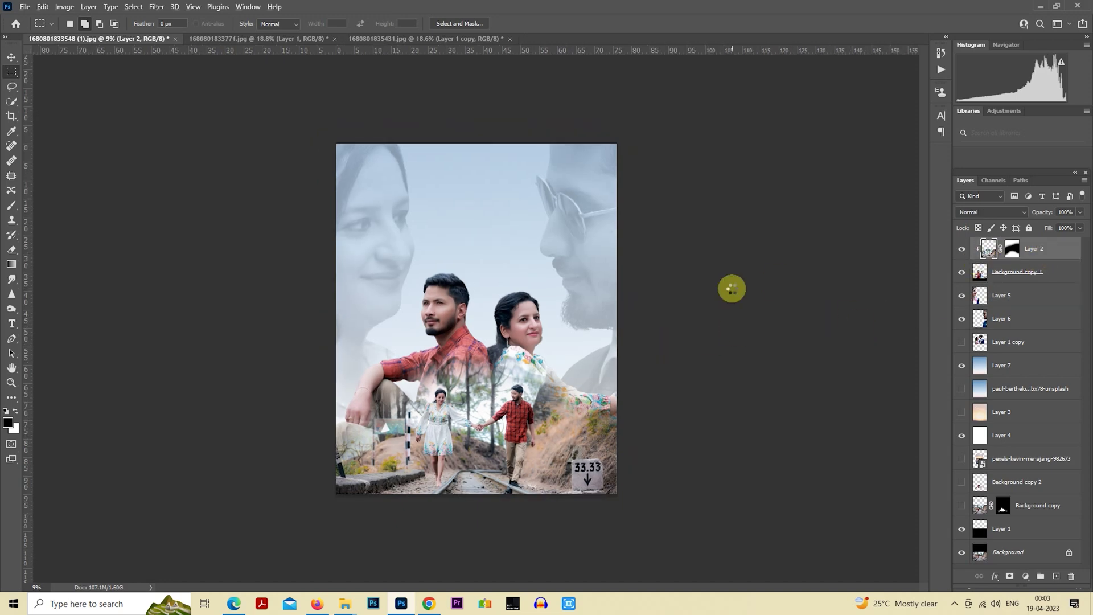
key(ctrl+shift+alt+e)
scroll(613, 362, up, 2)
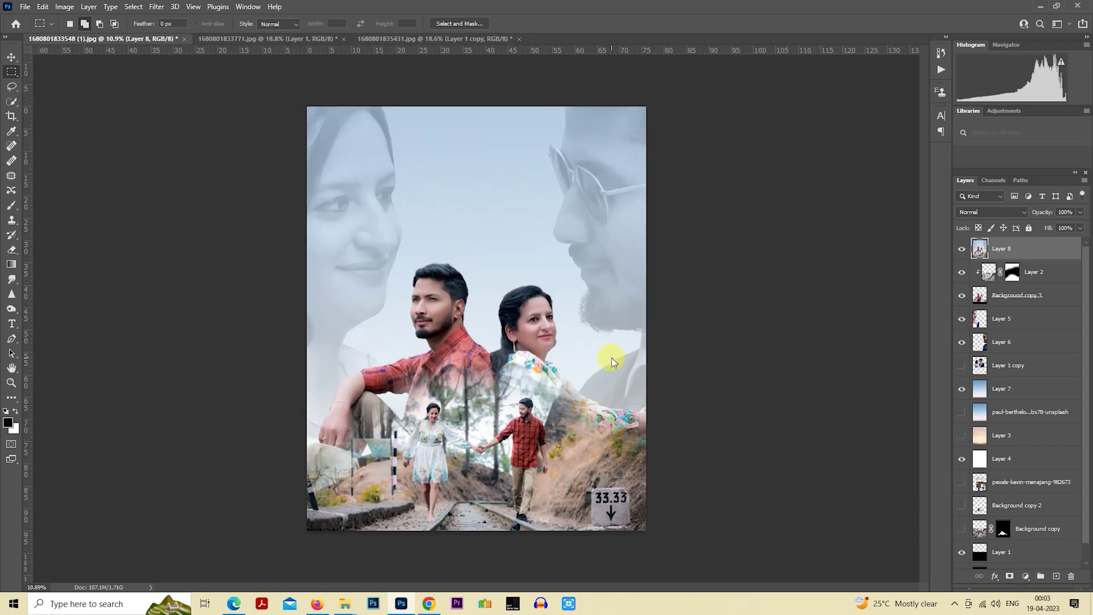
Open Camera Raw on the merged layer and apply the addvik preset
key(ctrl+shift+a)
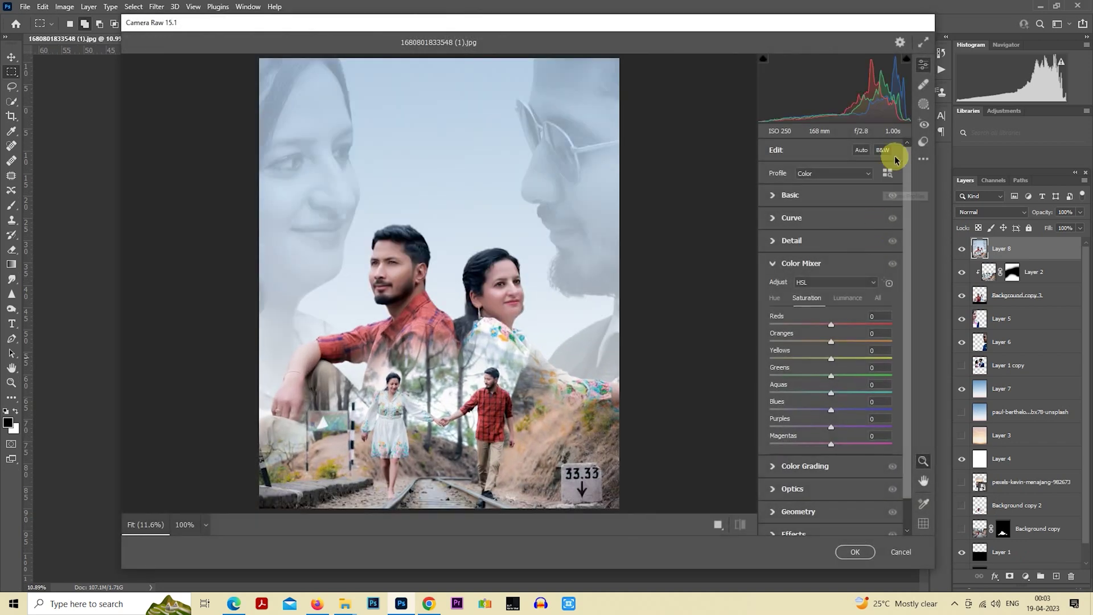
click(923, 144)
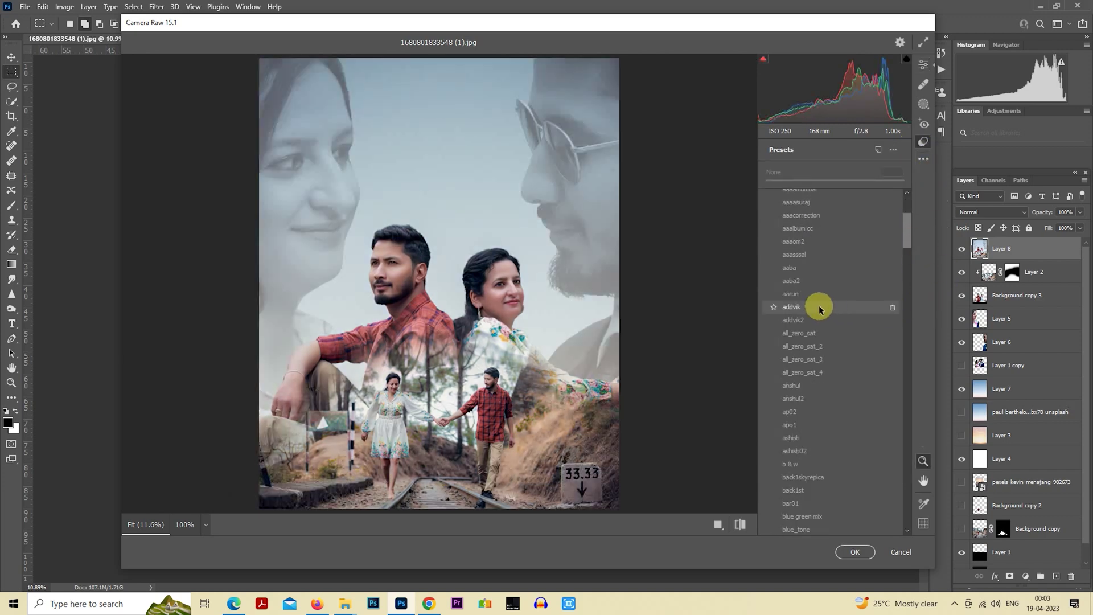
click(819, 309)
click(923, 65)
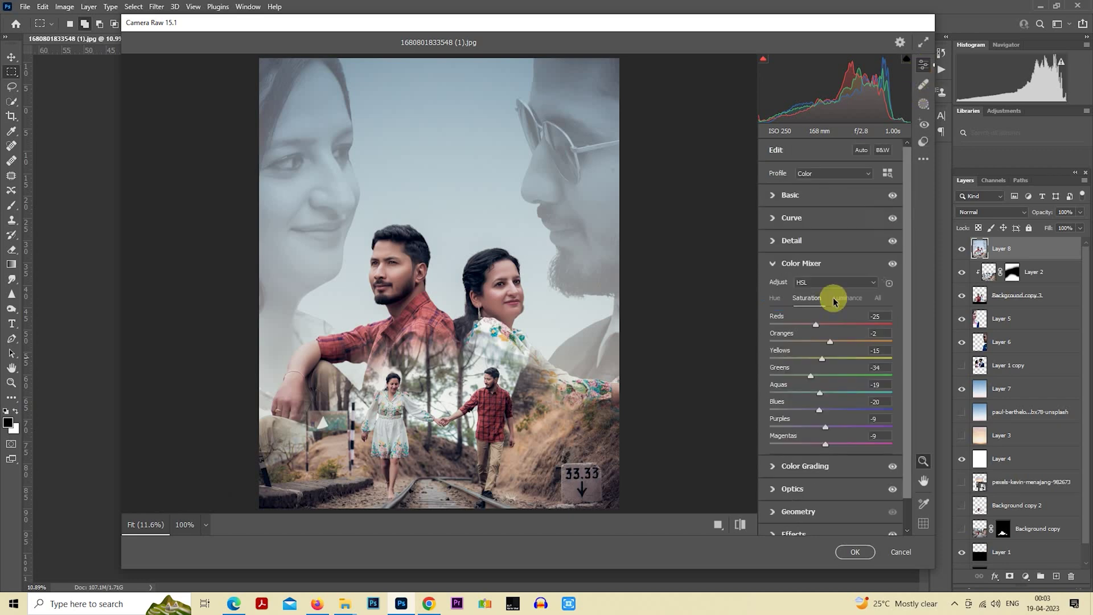
click(783, 197)
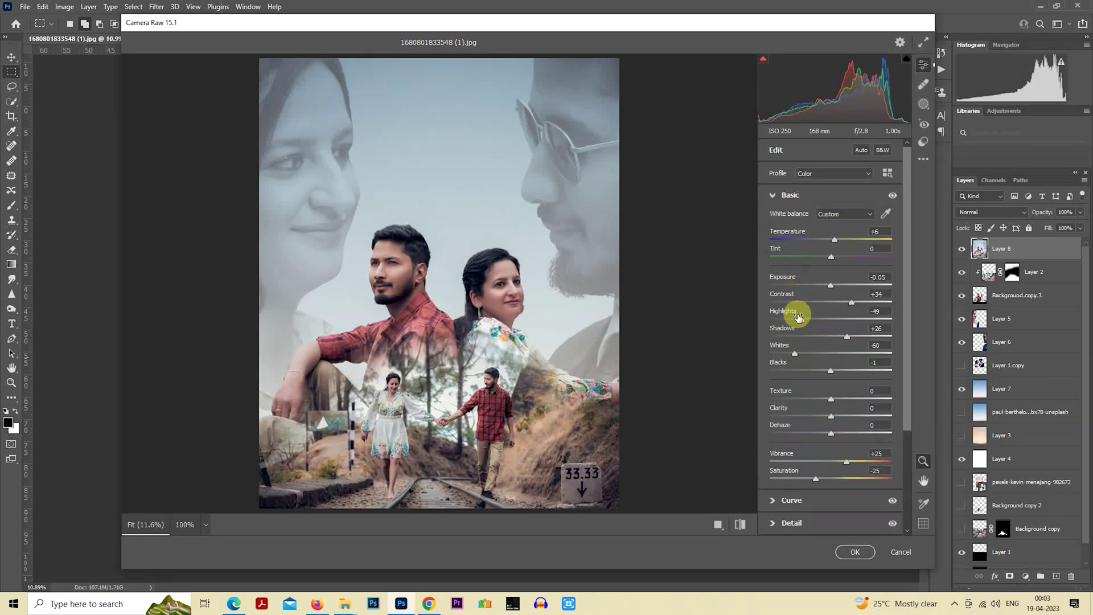
Lower contrast, shadows +52, whites -80, and add a -20 vignette with midpoint 0
mouse_move(808, 301)
mouse_down()
mouse_move(819, 303)
mouse_move(788, 318)
mouse_up()
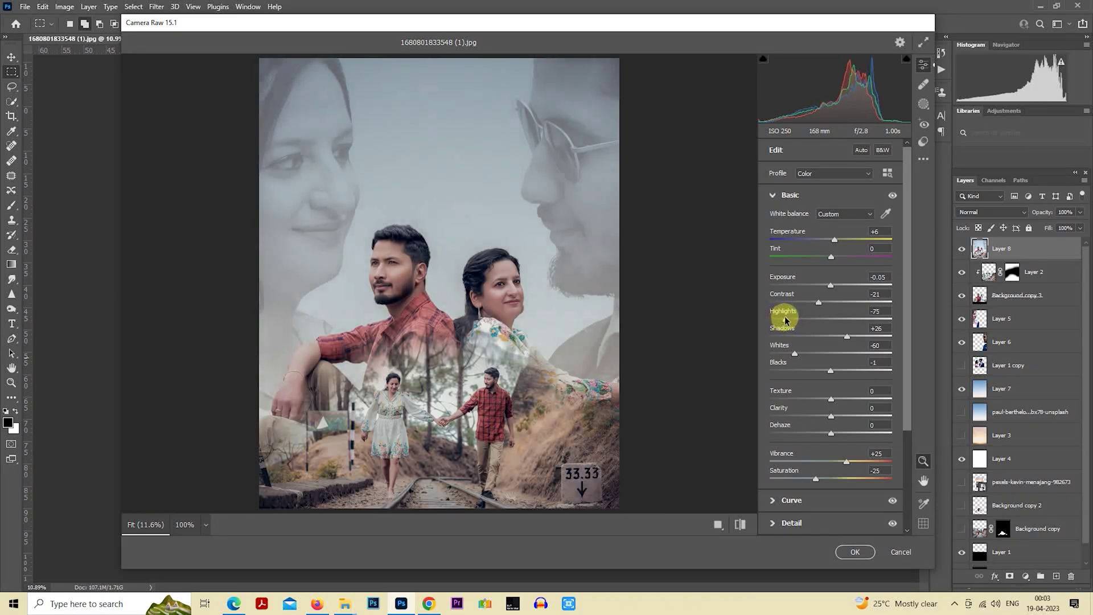
drag(865, 339, 863, 336)
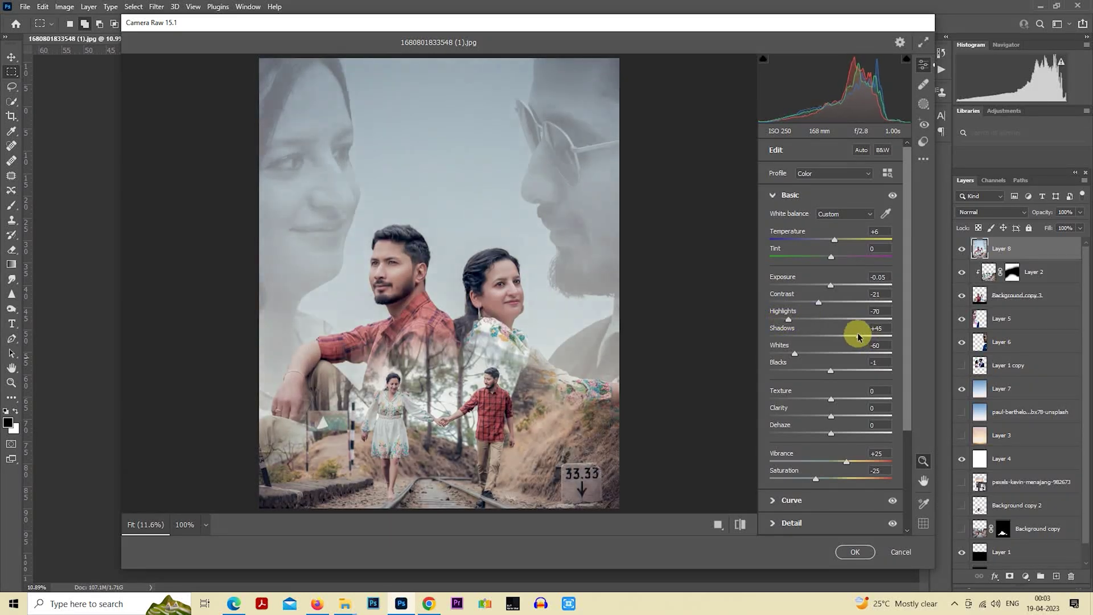
mouse_move(795, 354)
mouse_down()
mouse_move(782, 353)
mouse_move(835, 369)
mouse_up()
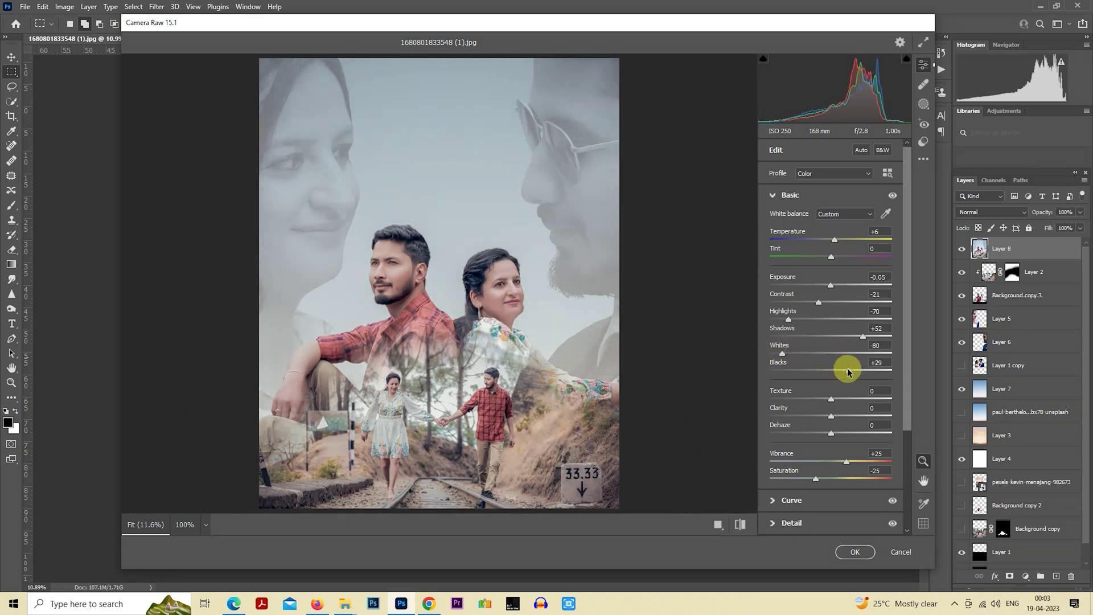
click(775, 195)
click(776, 354)
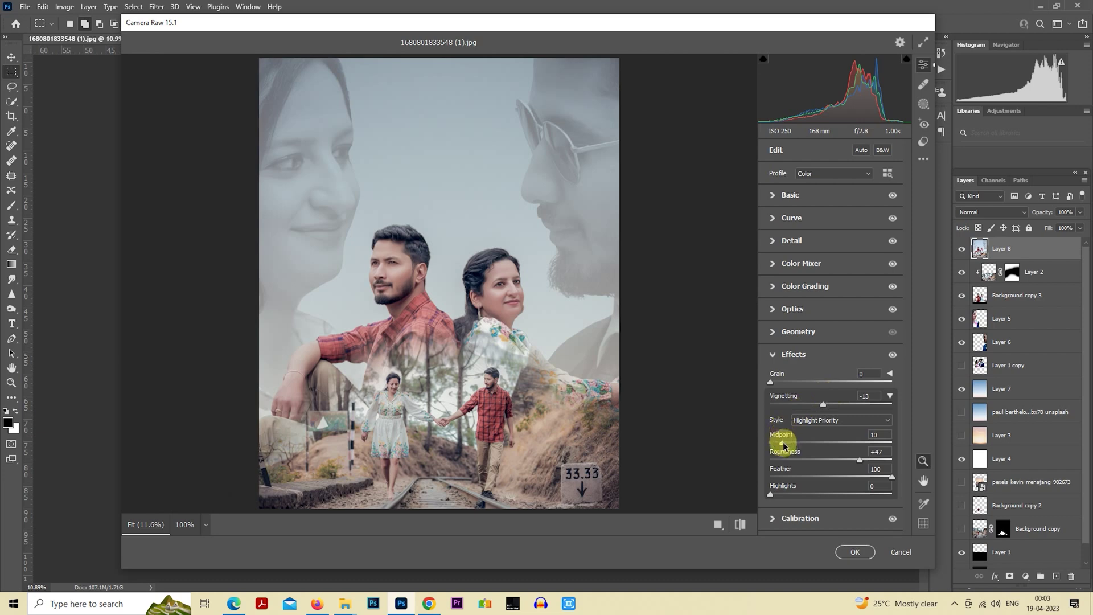
drag(781, 443, 763, 443)
drag(823, 404, 819, 404)
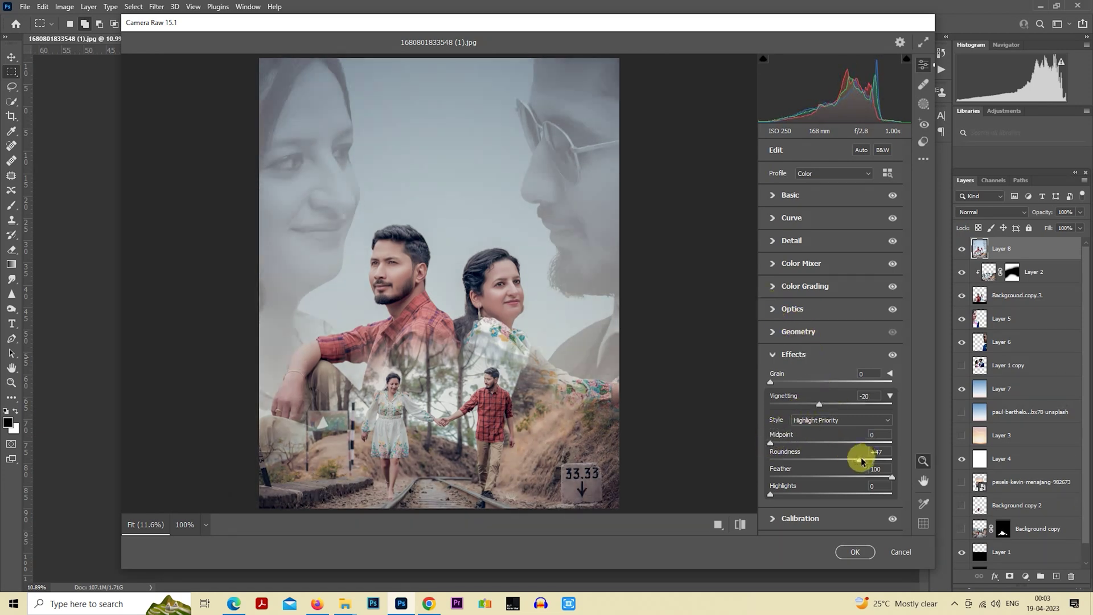
Review the Detail settings and the Color Mixer luminance and saturation values
click(773, 241)
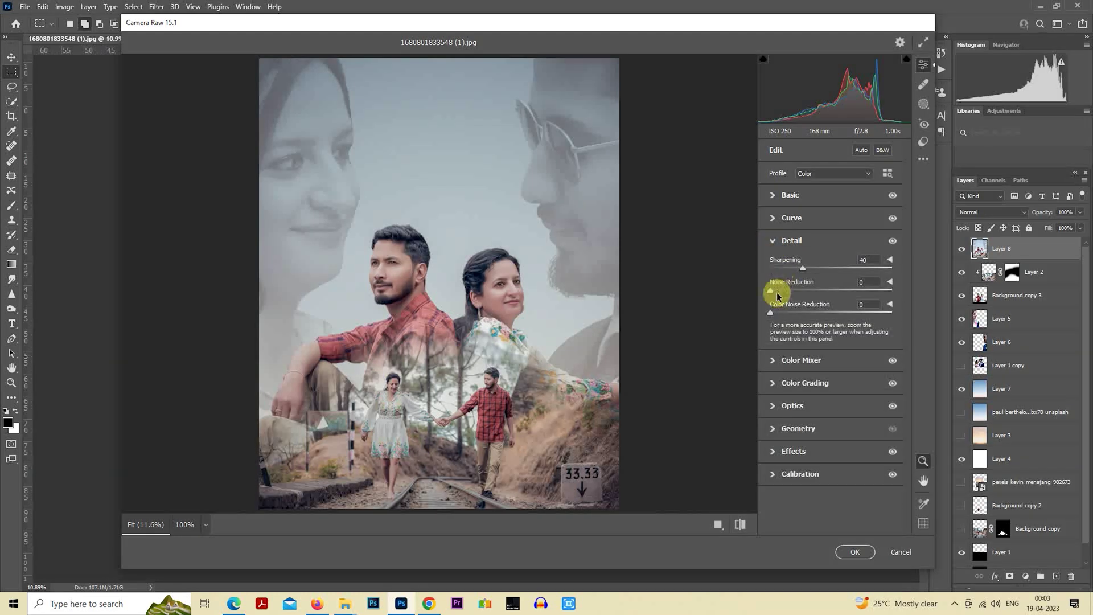
click(775, 240)
click(773, 239)
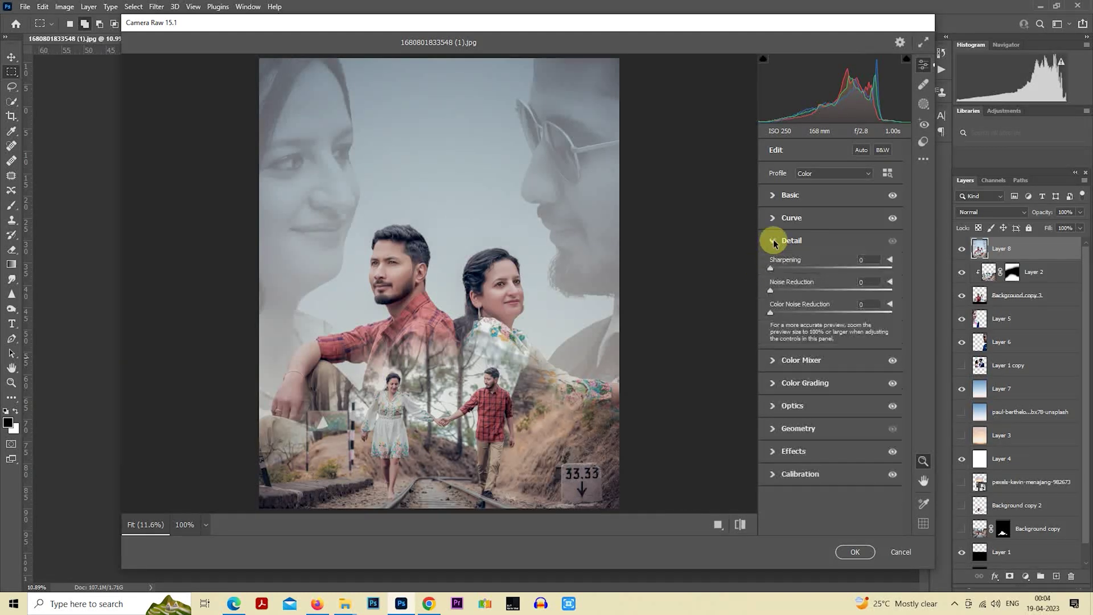
click(775, 264)
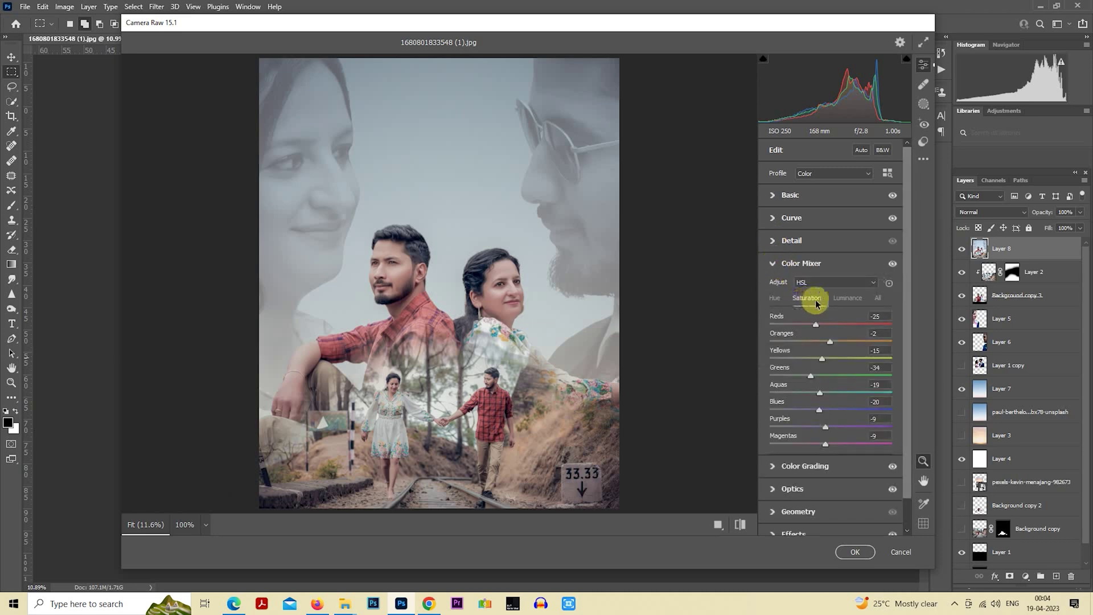
click(847, 300)
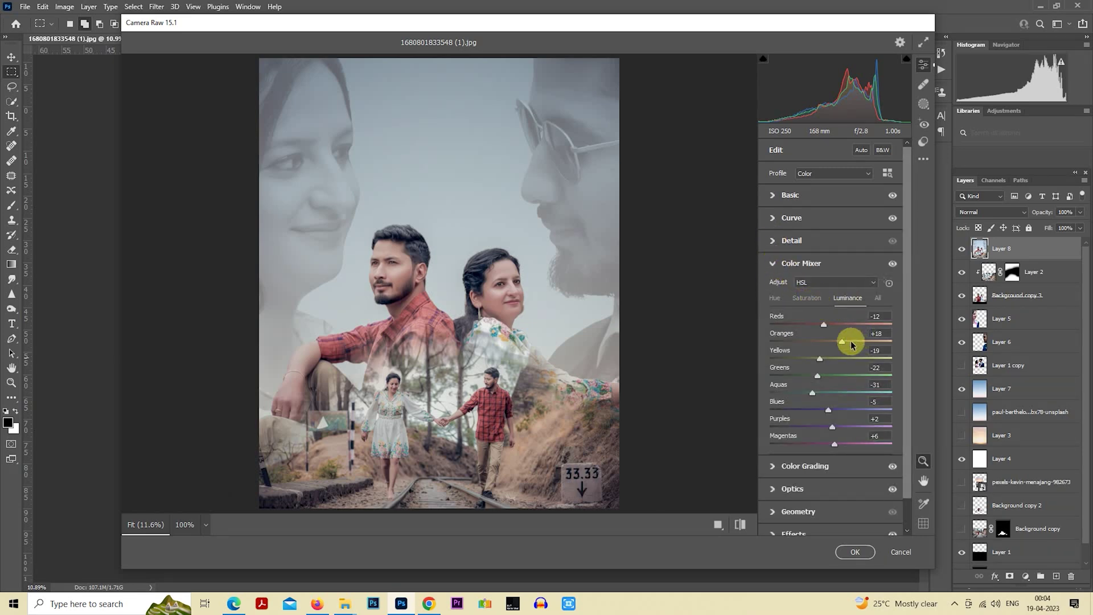
click(807, 298)
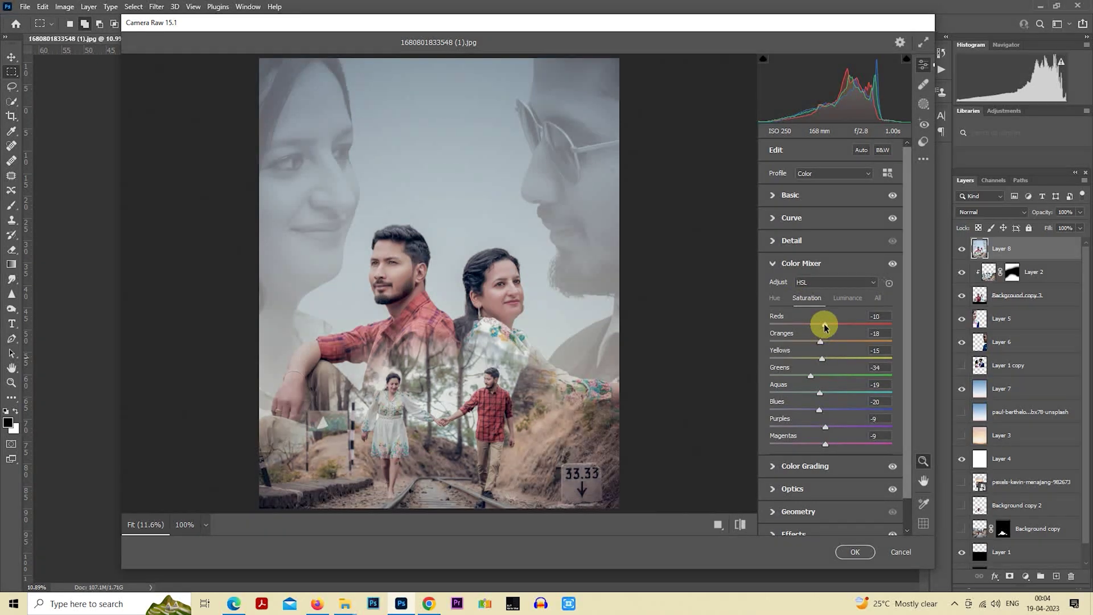
Pull highlights down further, shadows to +43, vignette to -19, and apply Camera Raw
click(775, 197)
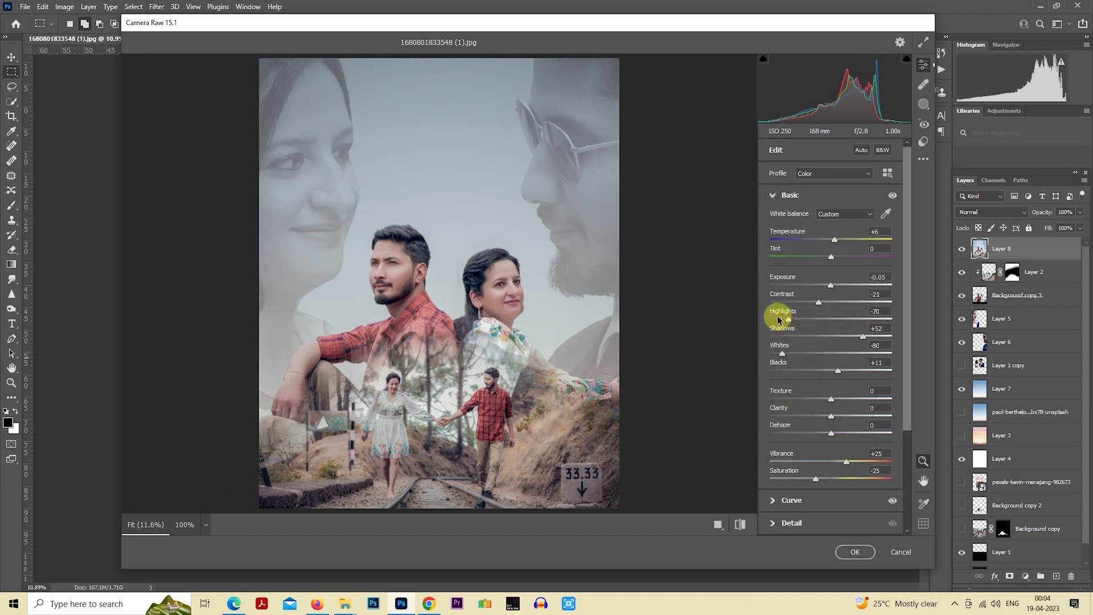
drag(779, 320, 780, 318)
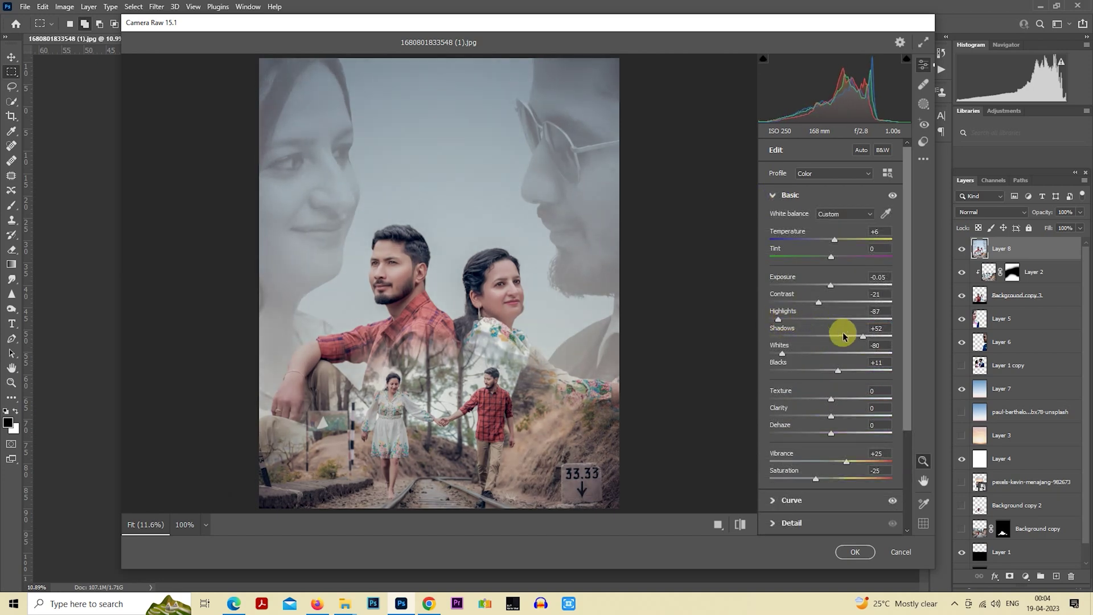
mouse_move(839, 334)
mouse_down()
mouse_move(806, 299)
mouse_move(817, 303)
mouse_up()
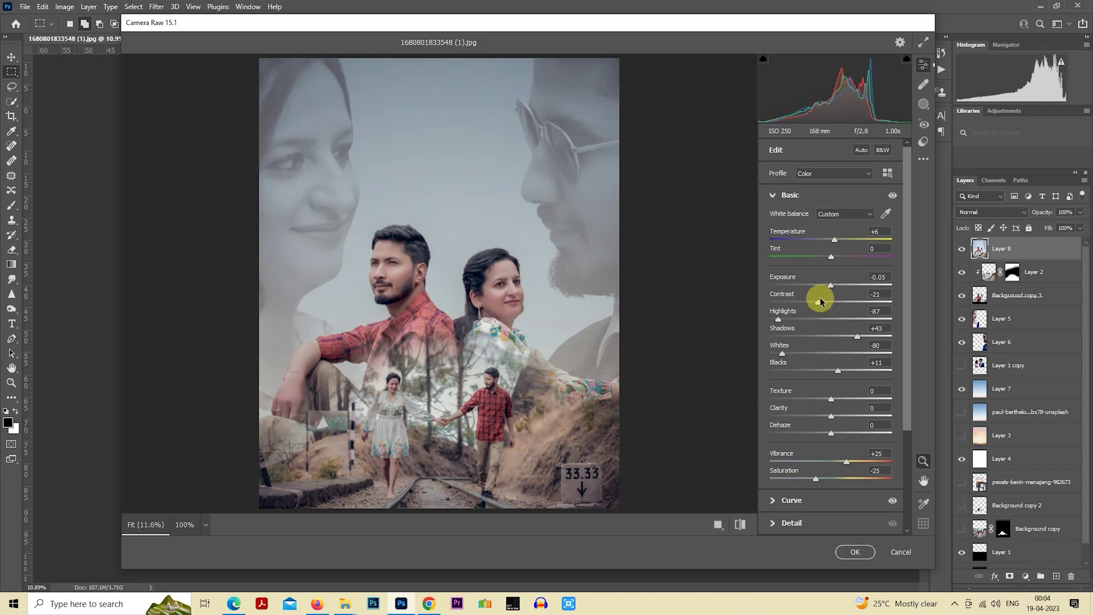
click(774, 196)
click(772, 354)
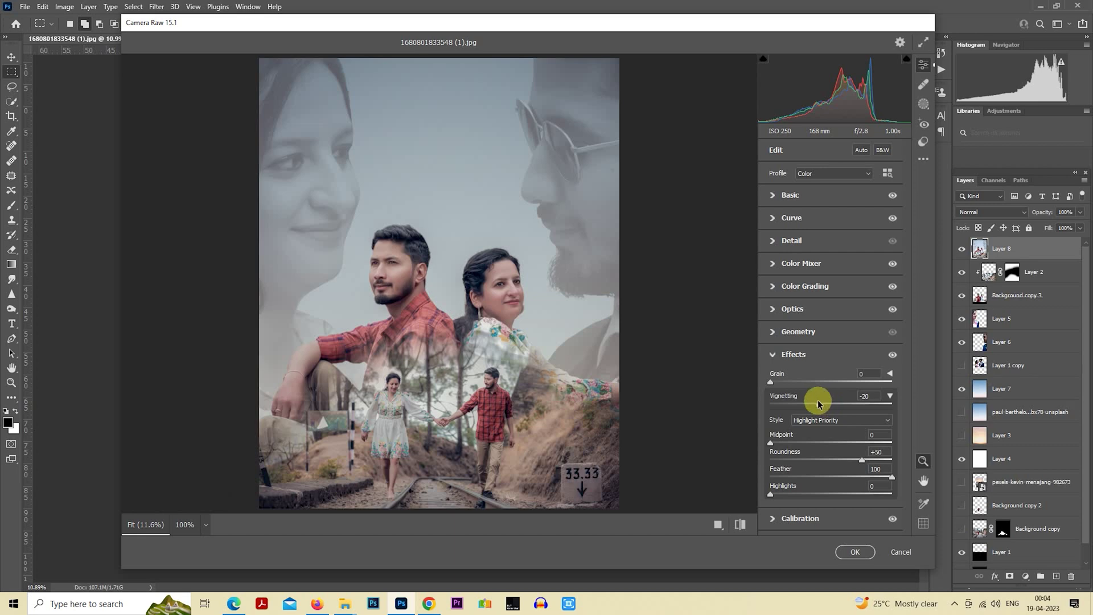
drag(816, 401, 816, 402)
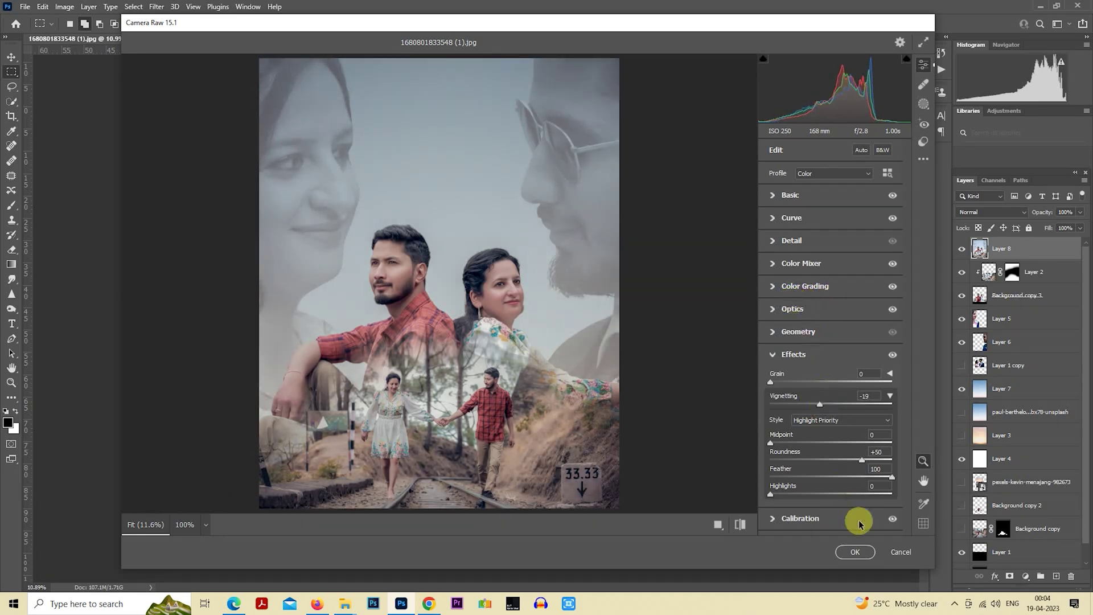
click(856, 552)
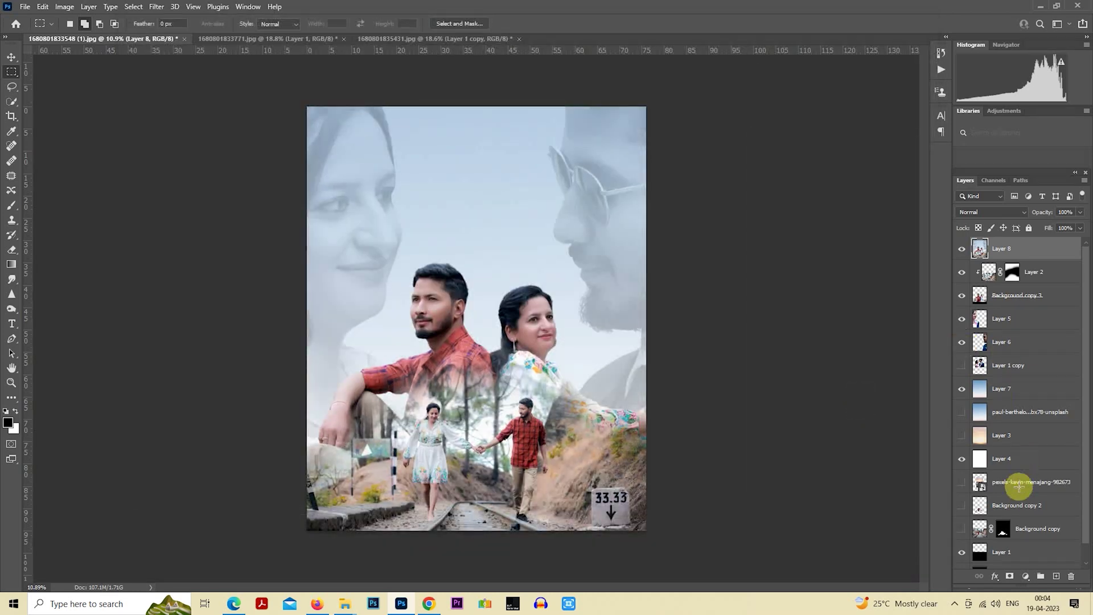
Add a Color Lookup layer, preview 2Strip and other looks, settle on Crisp_Warm.look at 17% opacity
click(1027, 576)
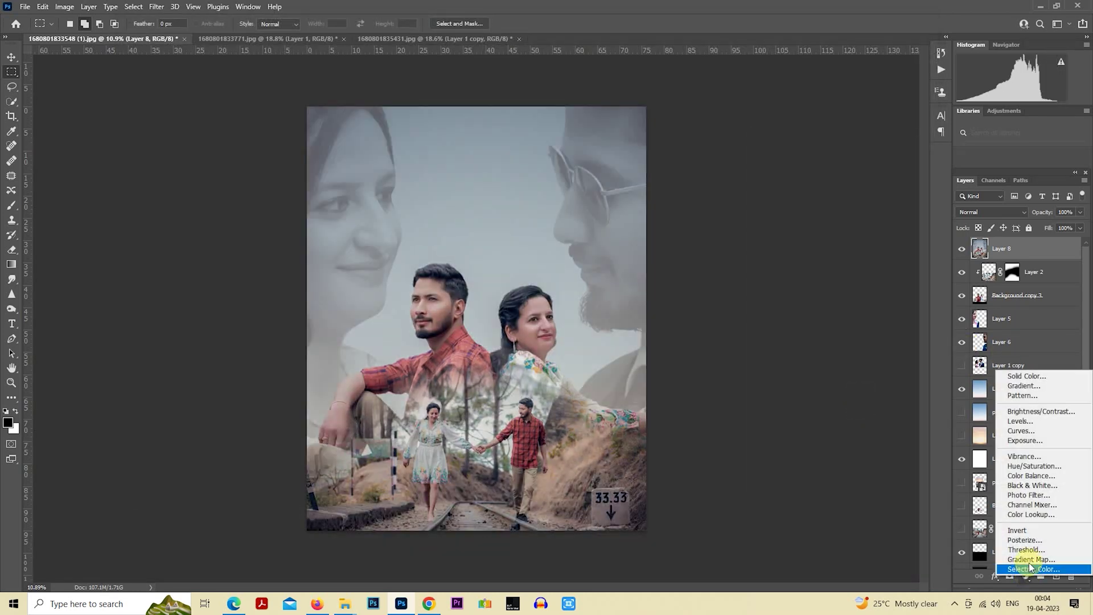
click(1033, 515)
click(726, 127)
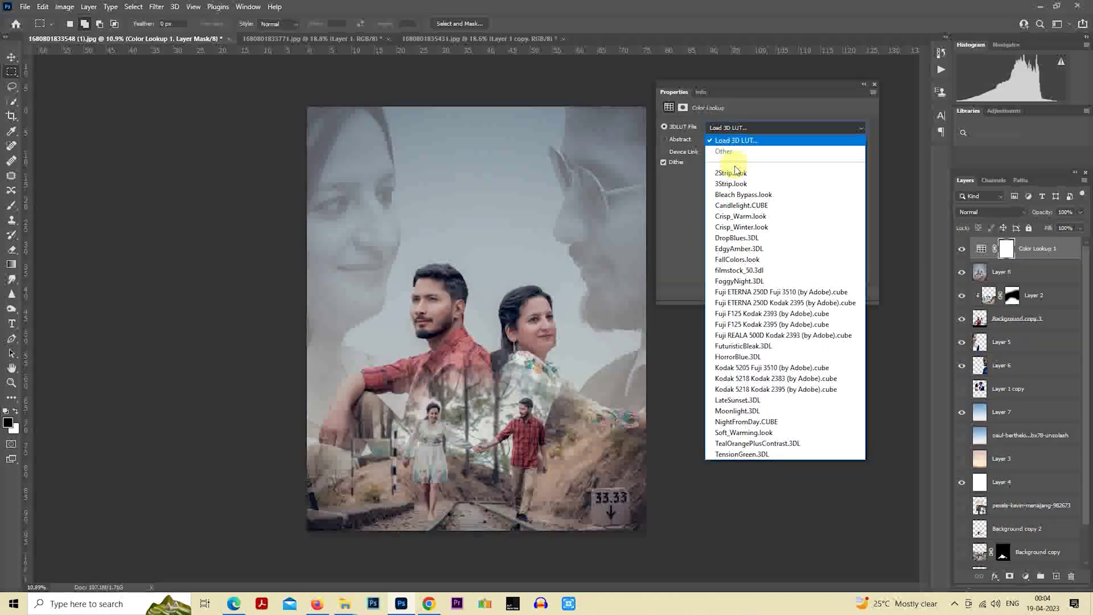
click(730, 173)
click(740, 125)
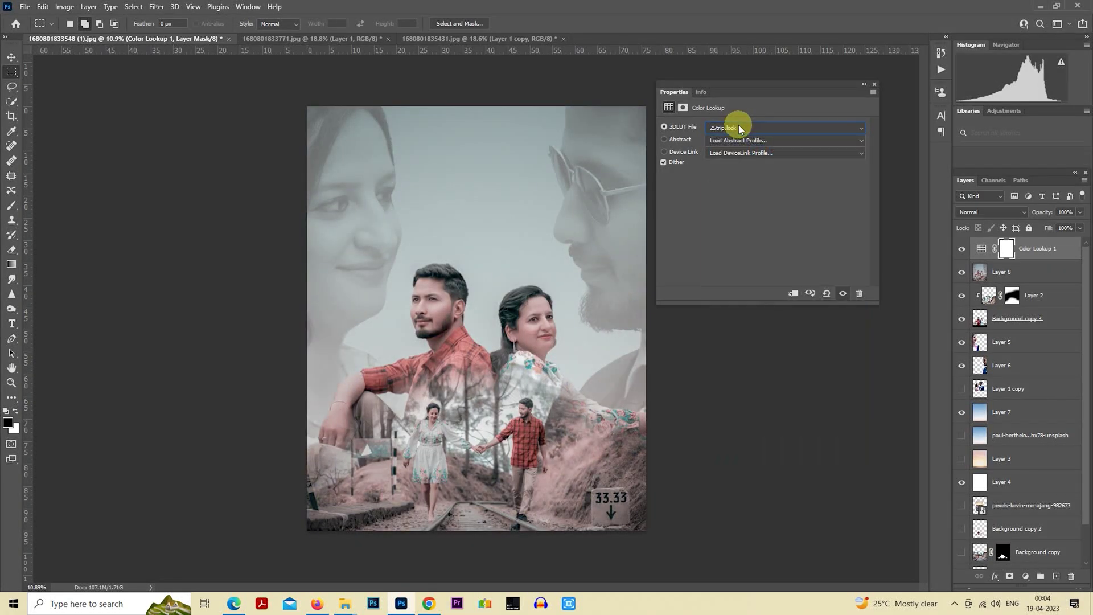
key(Down)
key(Down)
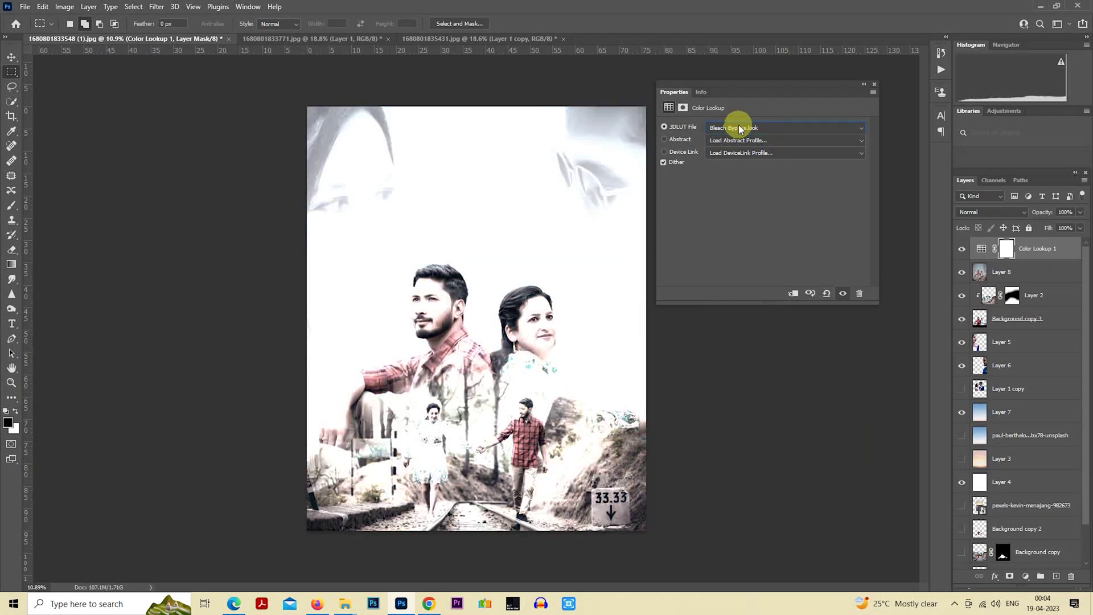
key(Down)
key(Down)
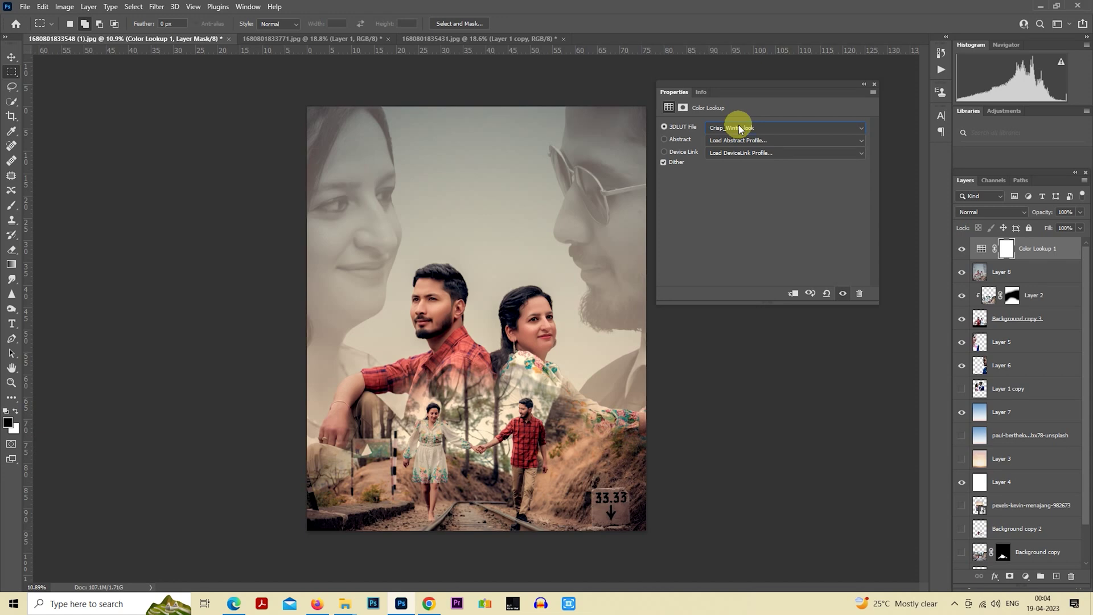
key(Up)
drag(1040, 213, 983, 218)
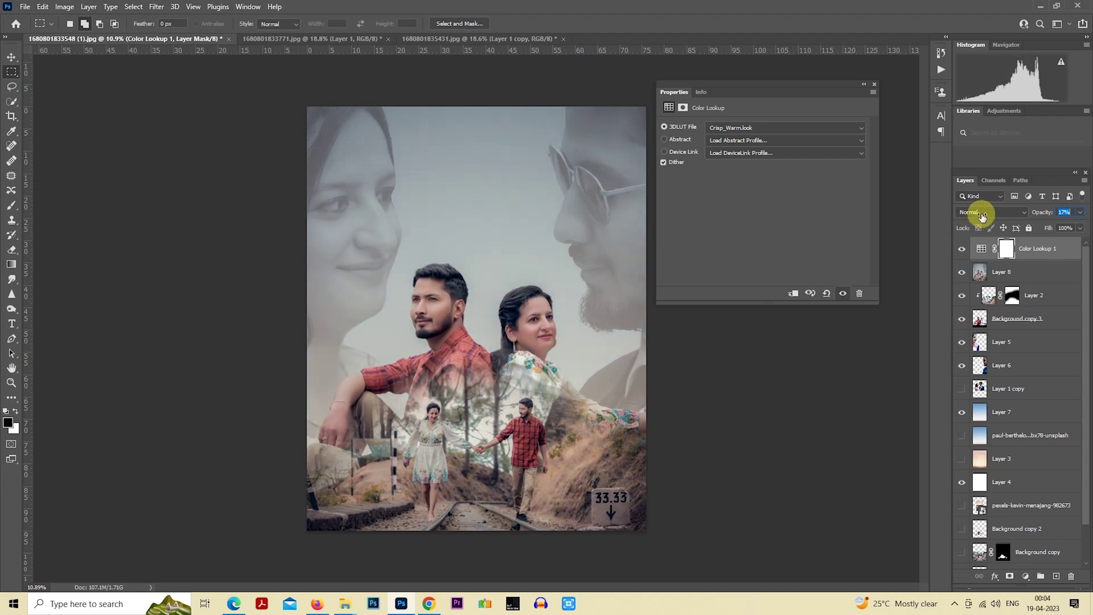
click(875, 85)
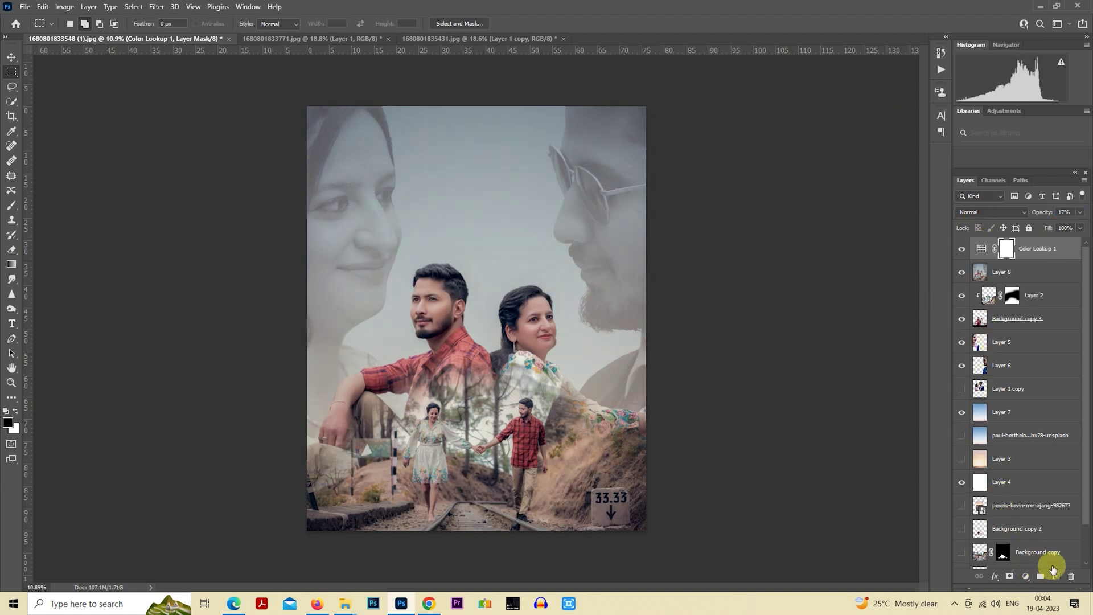
Add new Layer 9 and drag gradients upward from the canvas bottom to shade it
click(1055, 574)
click(11, 263)
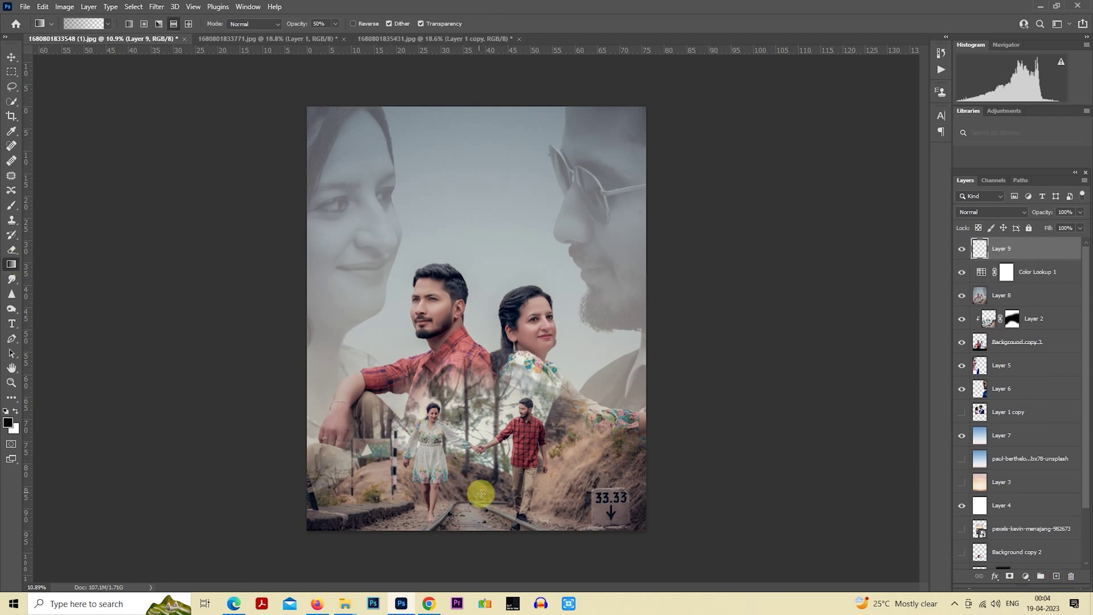
drag(456, 553, 455, 465)
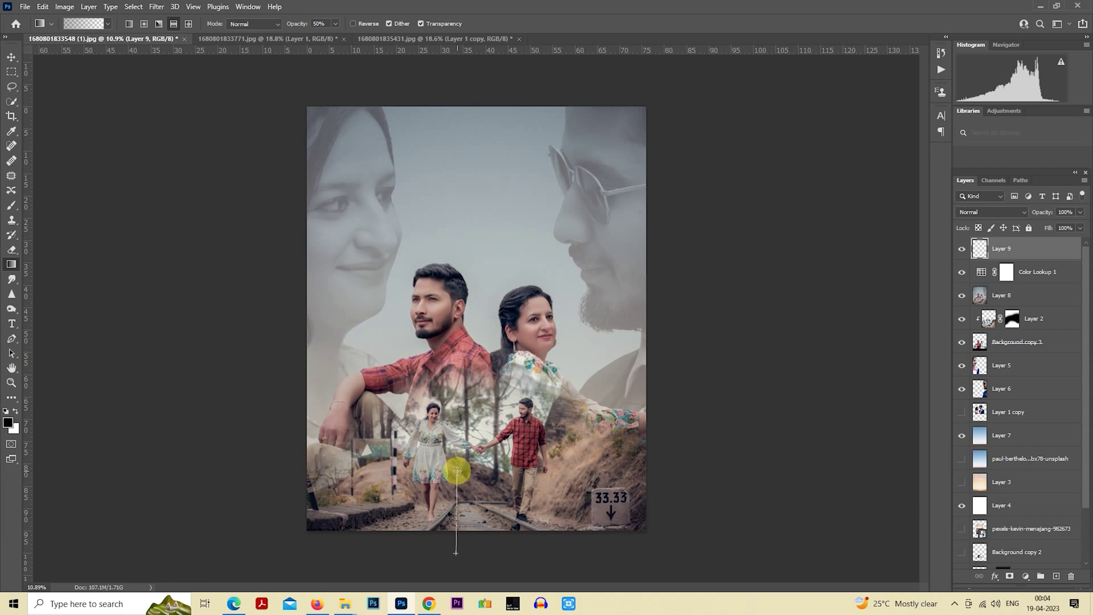
drag(457, 471, 464, 498)
drag(471, 567, 471, 498)
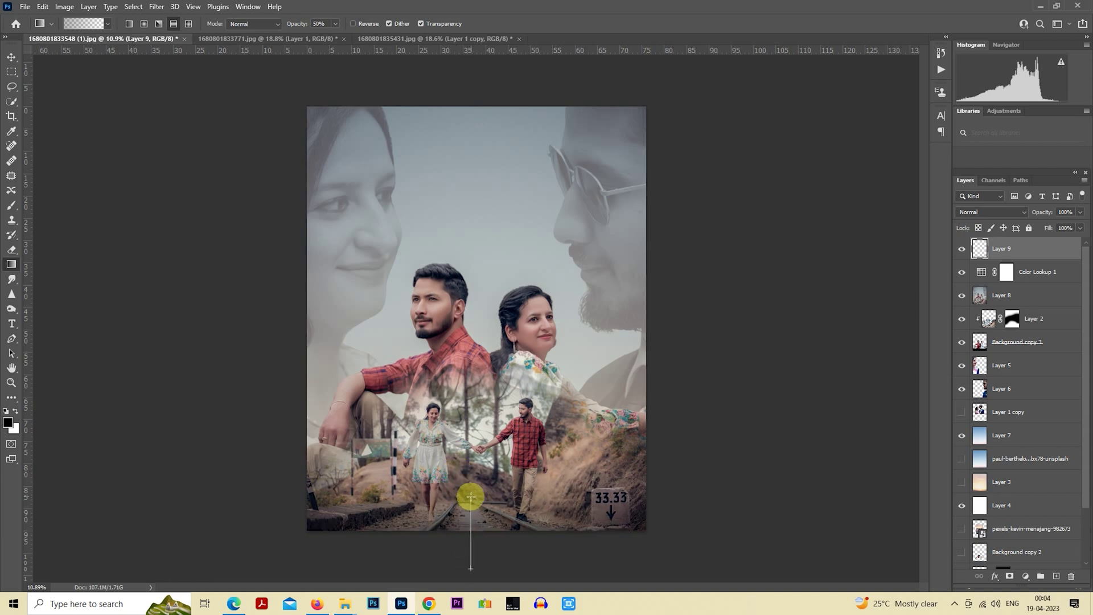
scroll(609, 380, down, 1)
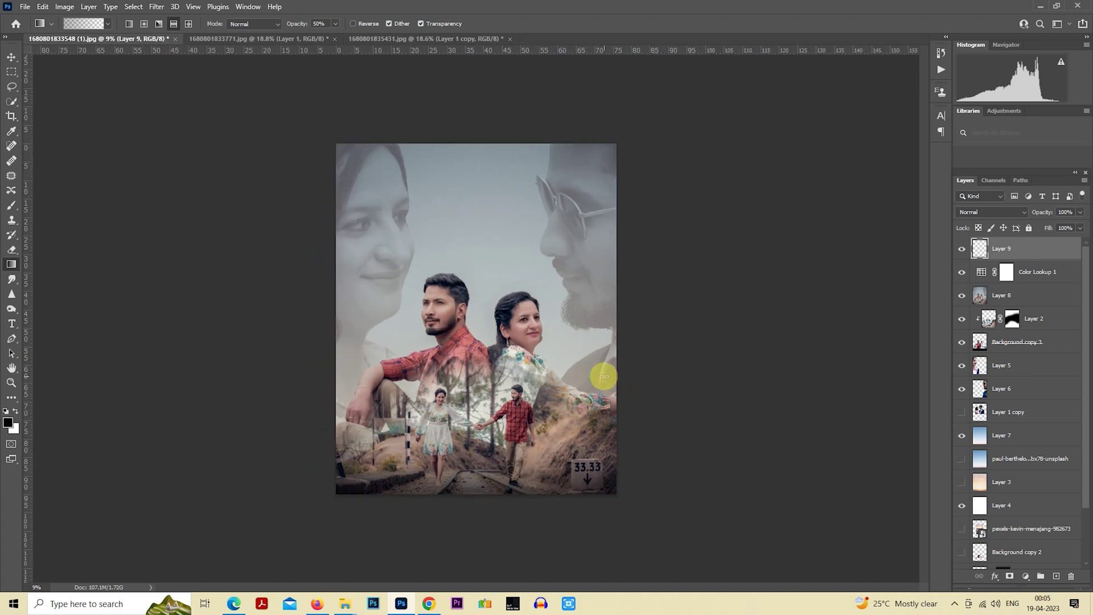
scroll(604, 377, down, 1)
scroll(632, 324, up, 1)
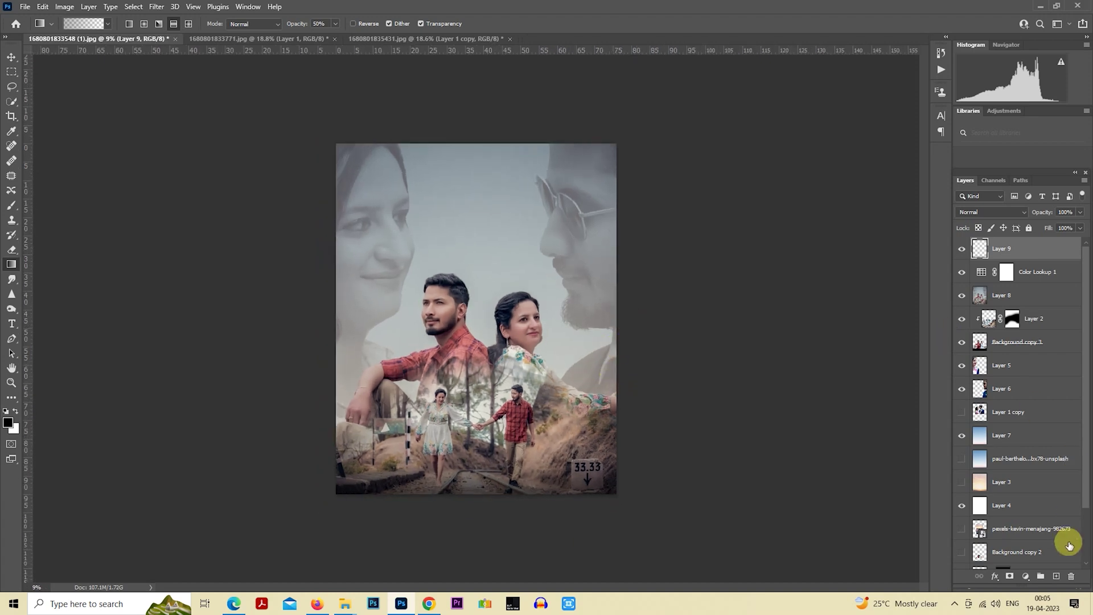
click(1057, 577)
mouse_move(344, 604)
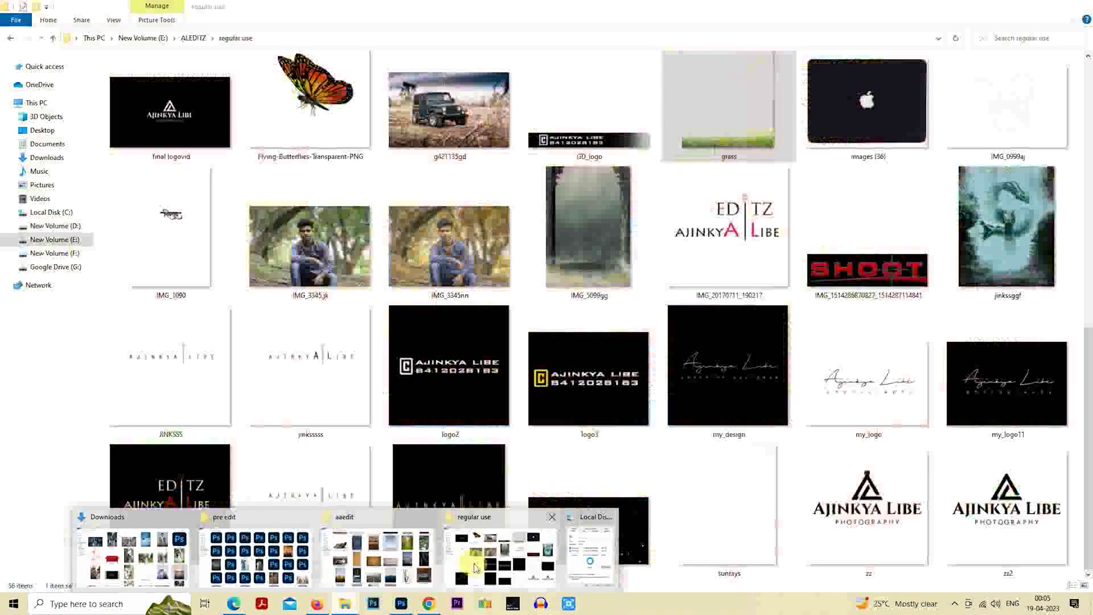
Switch to the 'regular use' Explorer window and select the Diwali2010-RSI_19_1 flare image
click(475, 567)
scroll(472, 435, up, 5)
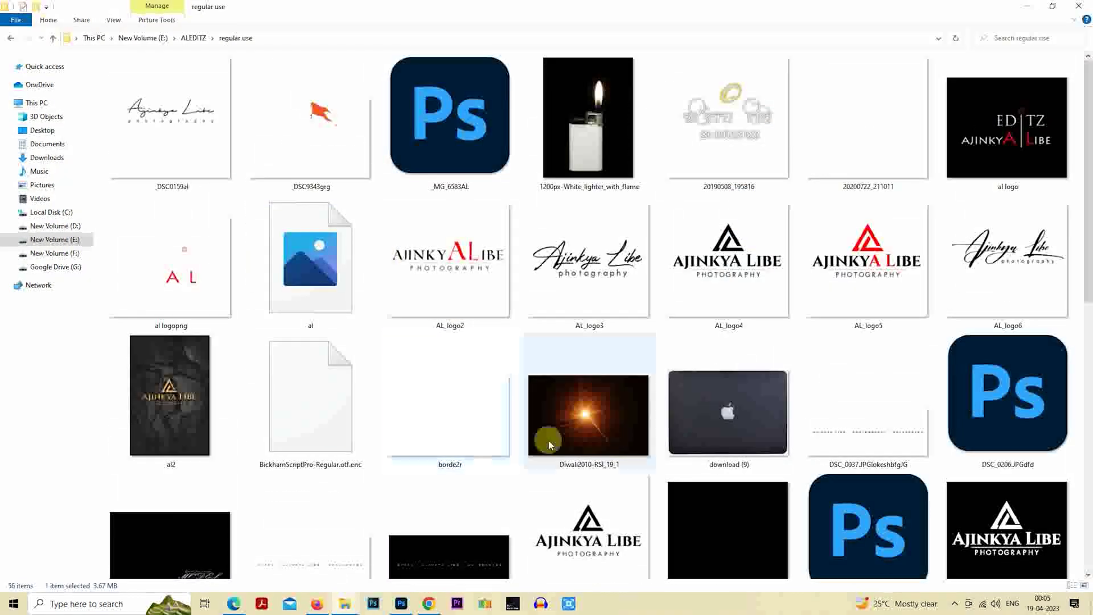
scroll(611, 428, down, 5)
scroll(610, 429, up, 5)
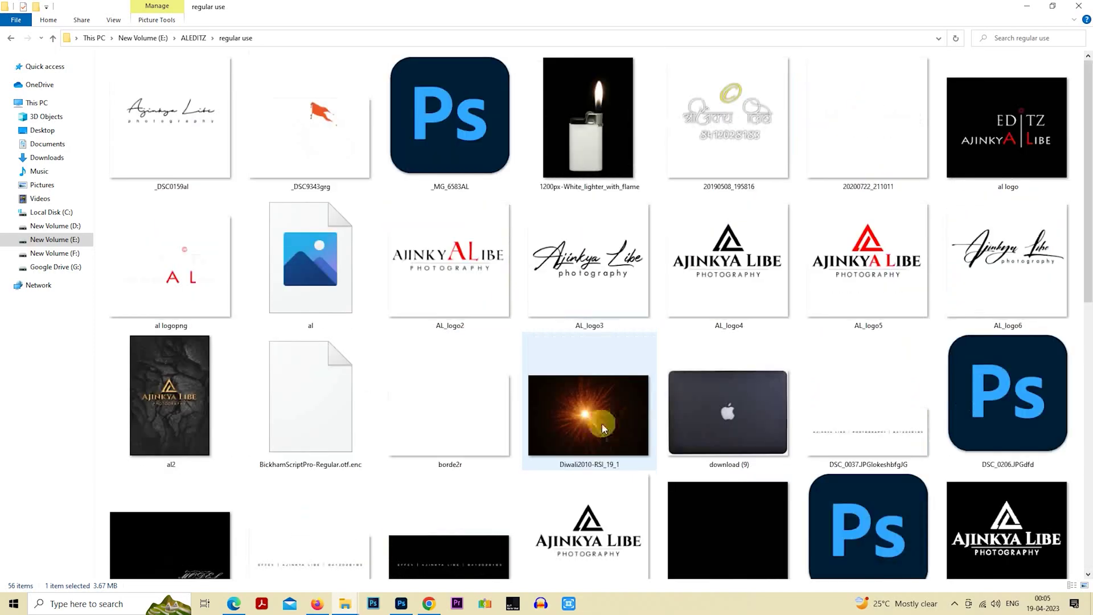
click(604, 419)
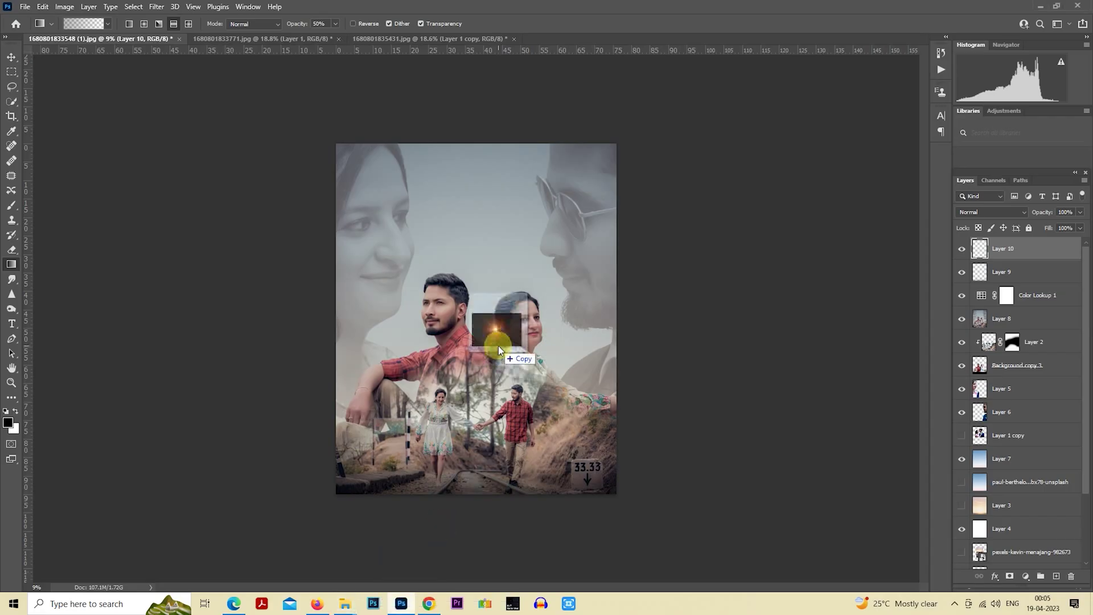
Place the Diwali2010-RSI_19_1 flare image on the collage and rasterize its layer
mouse_move(605, 421)
mouse_down()
mouse_move(522, 356)
mouse_move(593, 447)
mouse_up()
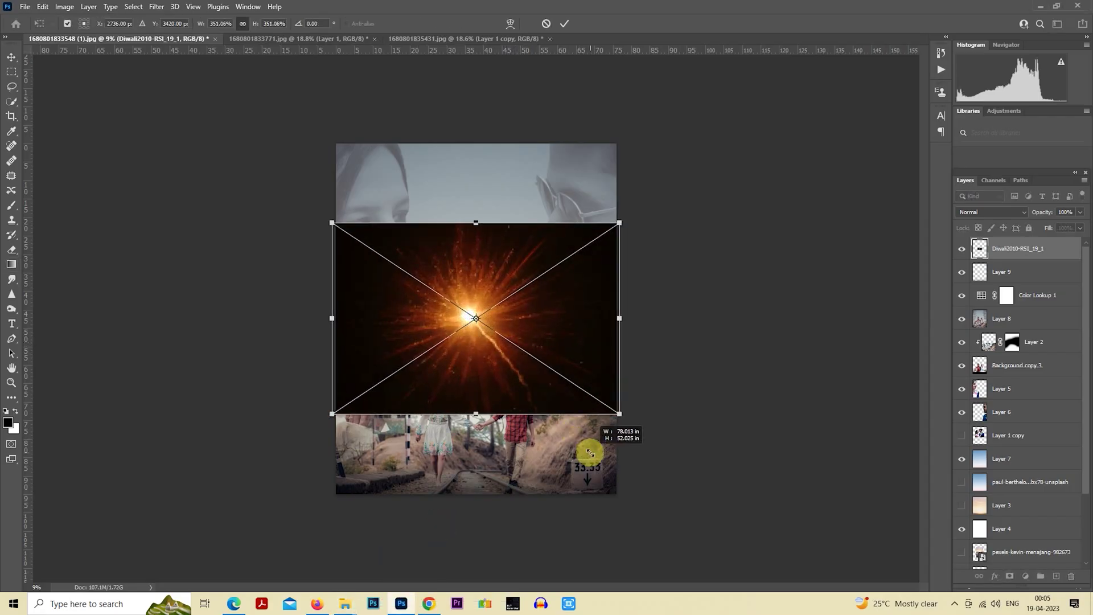
key(Return)
right_click(996, 244)
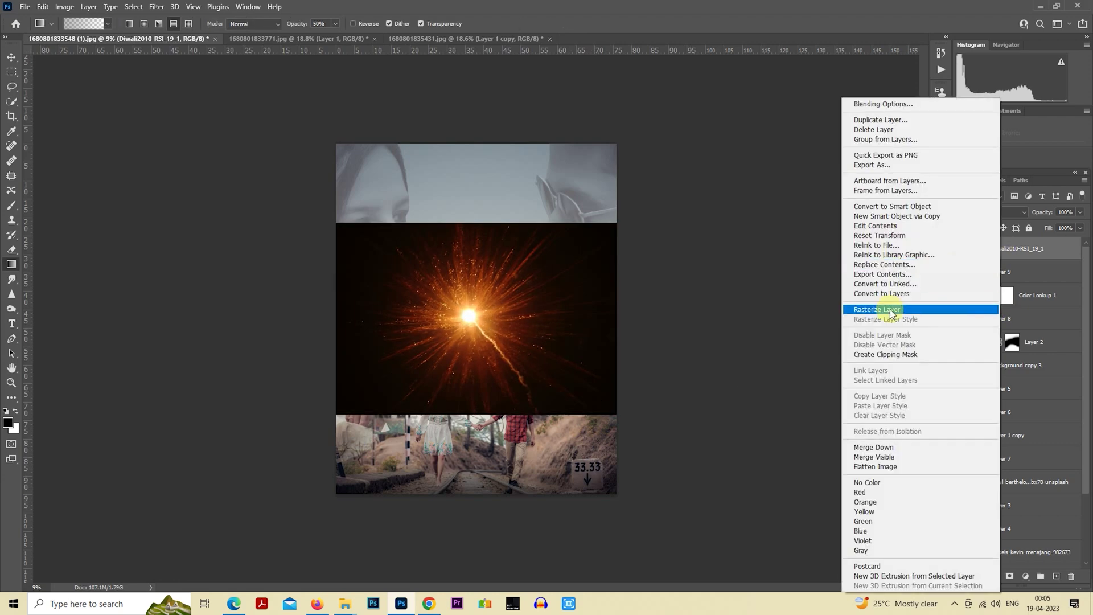
click(893, 310)
key(g)
Soften the flare layer with a 104.3-pixel Gaussian blur
click(158, 7)
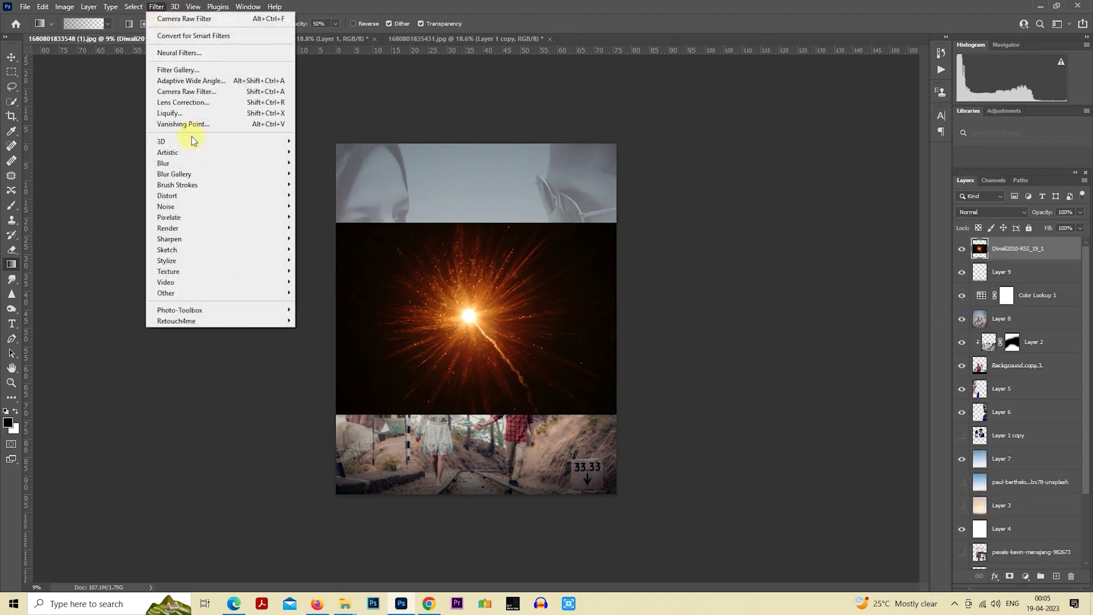
click(328, 205)
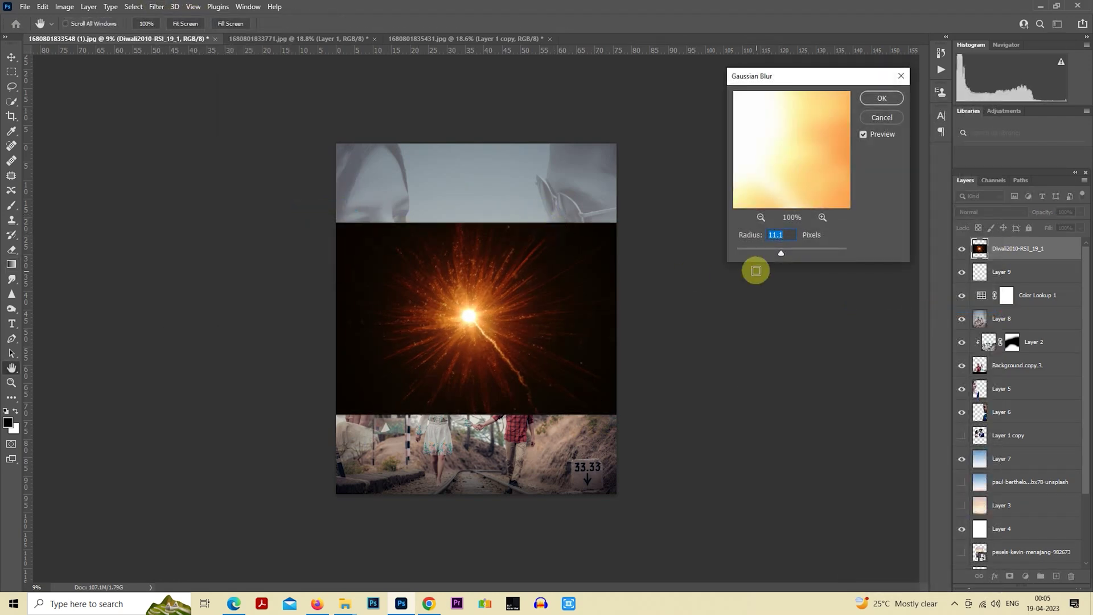
drag(782, 252, 795, 250)
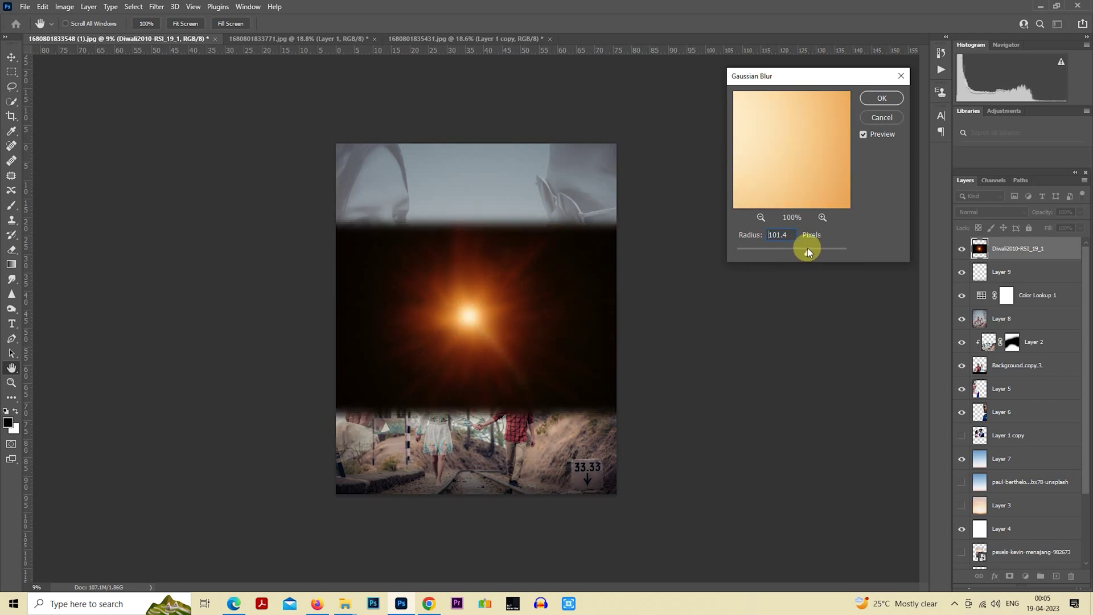
drag(806, 249, 808, 248)
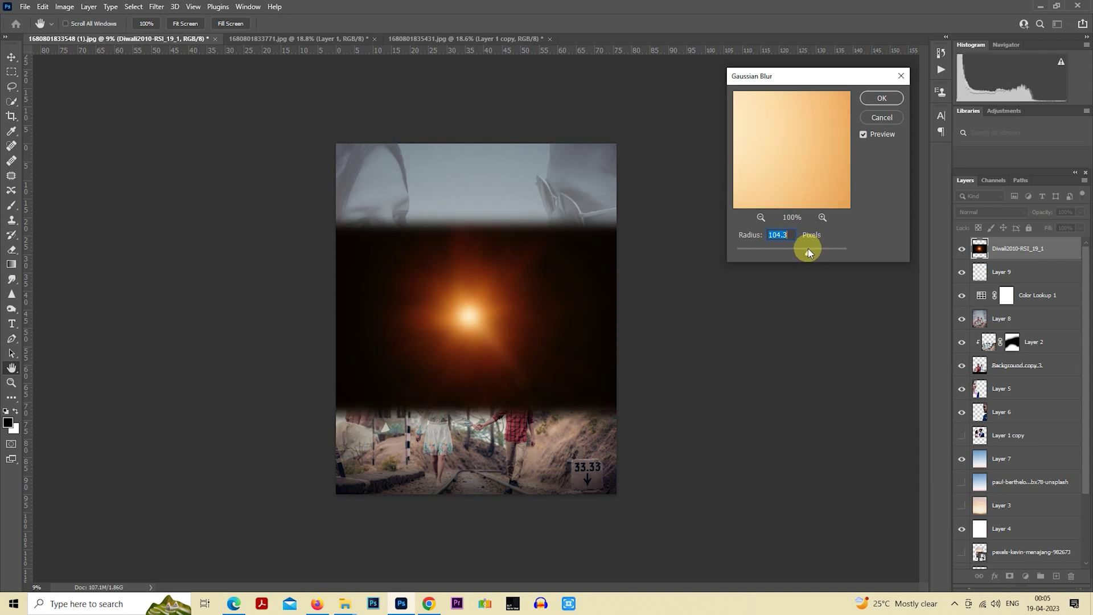
click(882, 98)
key(g)
click(998, 212)
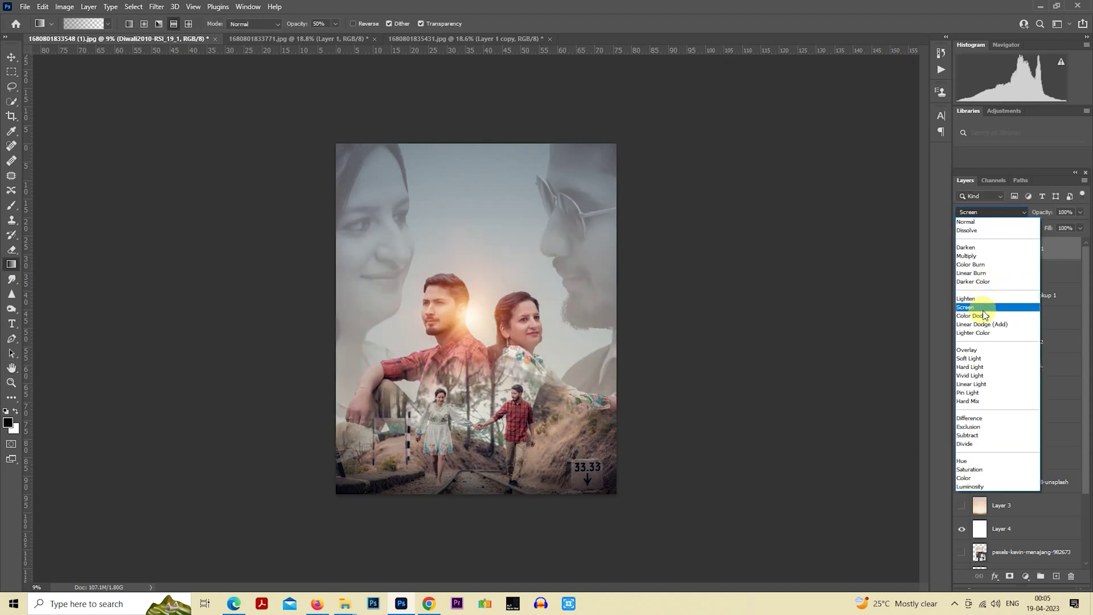
Set the flare to Screen blending, scale it to about 142%, and place it between the couple
click(975, 310)
right_click(529, 289)
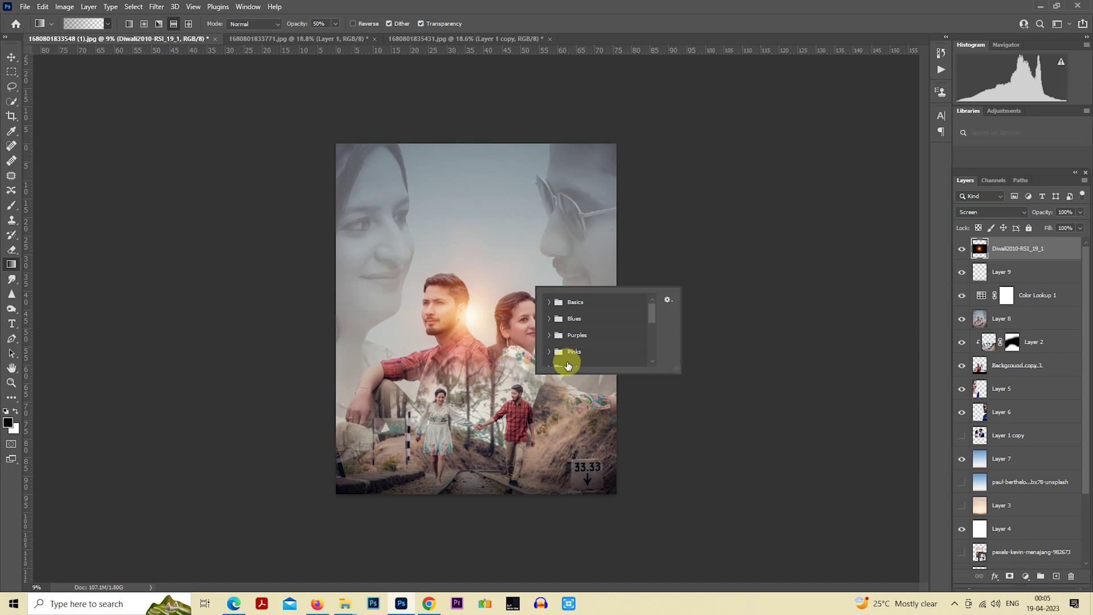
click(11, 72)
right_click(516, 317)
click(550, 416)
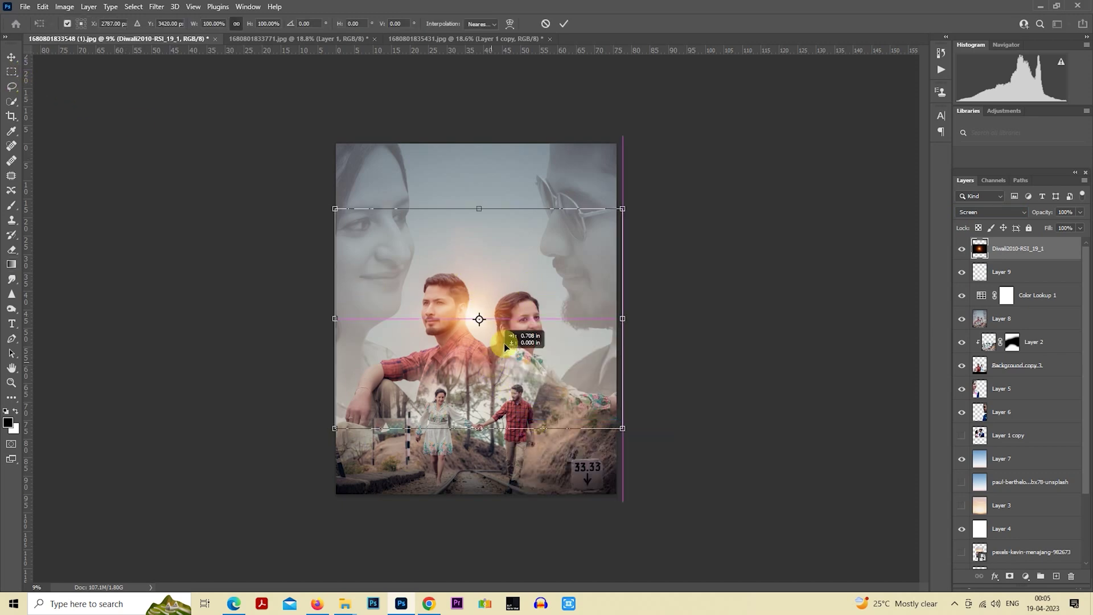
drag(508, 342, 496, 244)
mouse_move(623, 306)
mouse_down()
mouse_move(659, 508)
mouse_move(655, 554)
mouse_up()
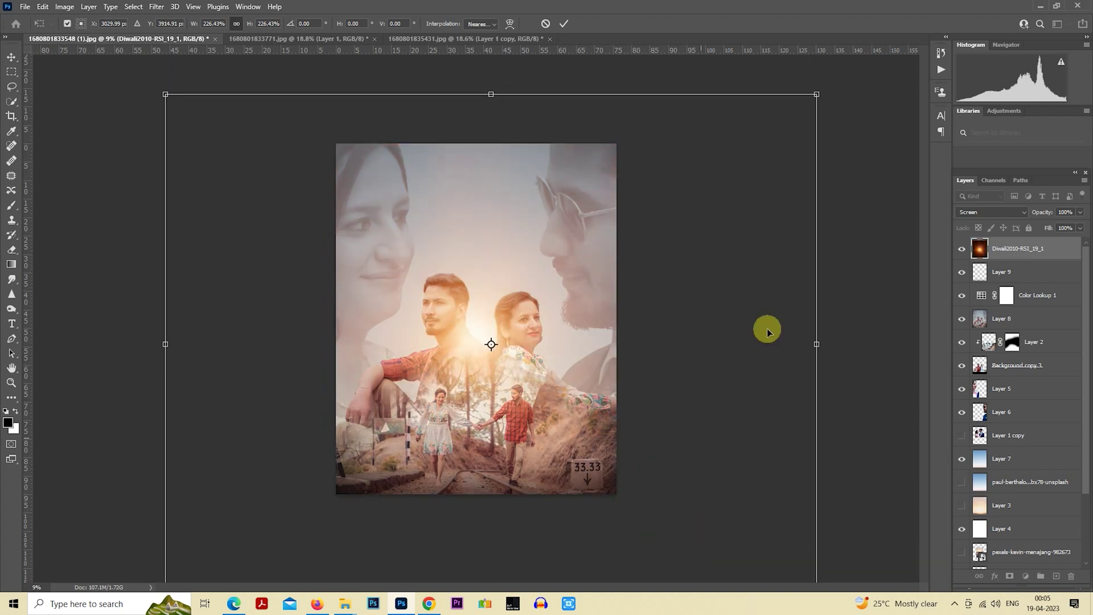
drag(816, 92, 621, 271)
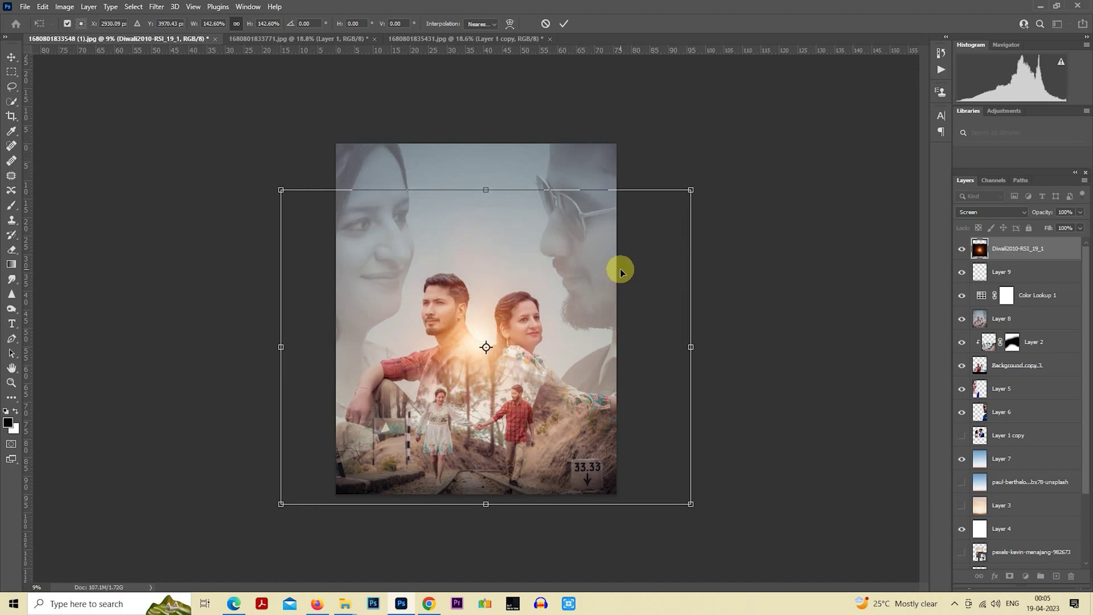
key(m)
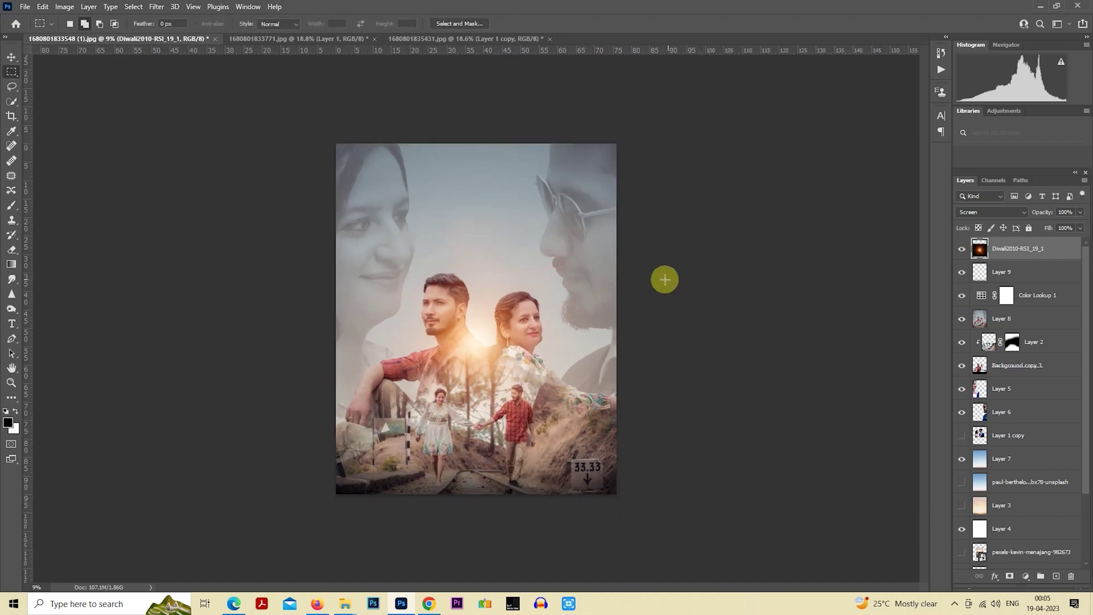
alt+scroll(657, 311, down, 1)
Duplicate the flare, enlarge and rotate the copy about -17.5° at the top, at 77% opacity
key(ctrl+j)
drag(657, 312, 579, 220)
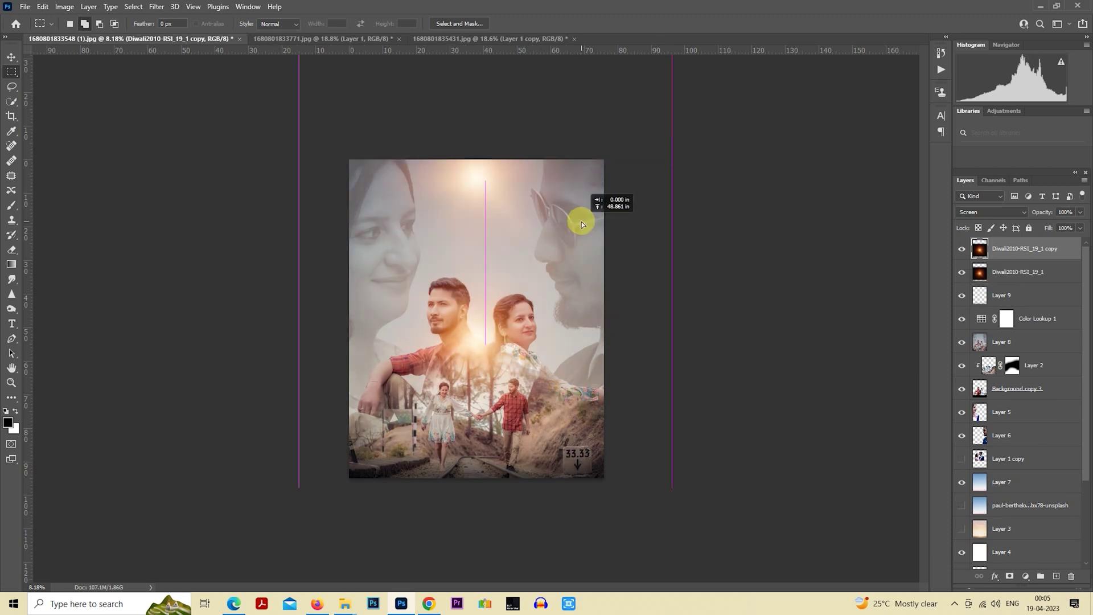
right_click(562, 214)
click(613, 312)
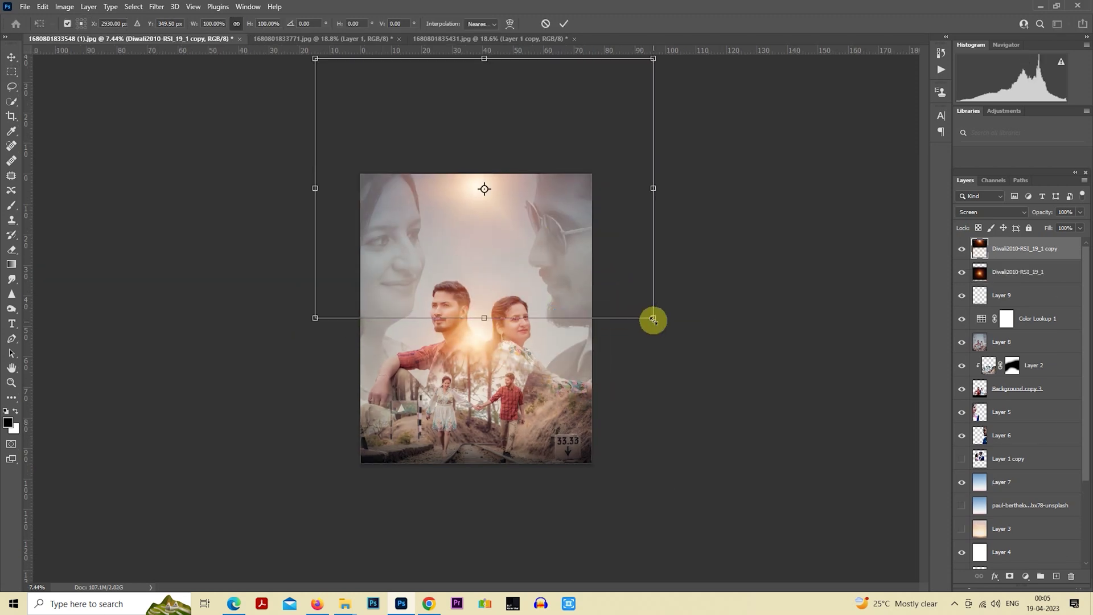
mouse_move(652, 317)
mouse_down()
mouse_move(722, 454)
mouse_move(711, 405)
mouse_up()
mouse_move(908, 306)
mouse_down()
mouse_move(591, 180)
mouse_move(562, 155)
mouse_move(600, 196)
mouse_up()
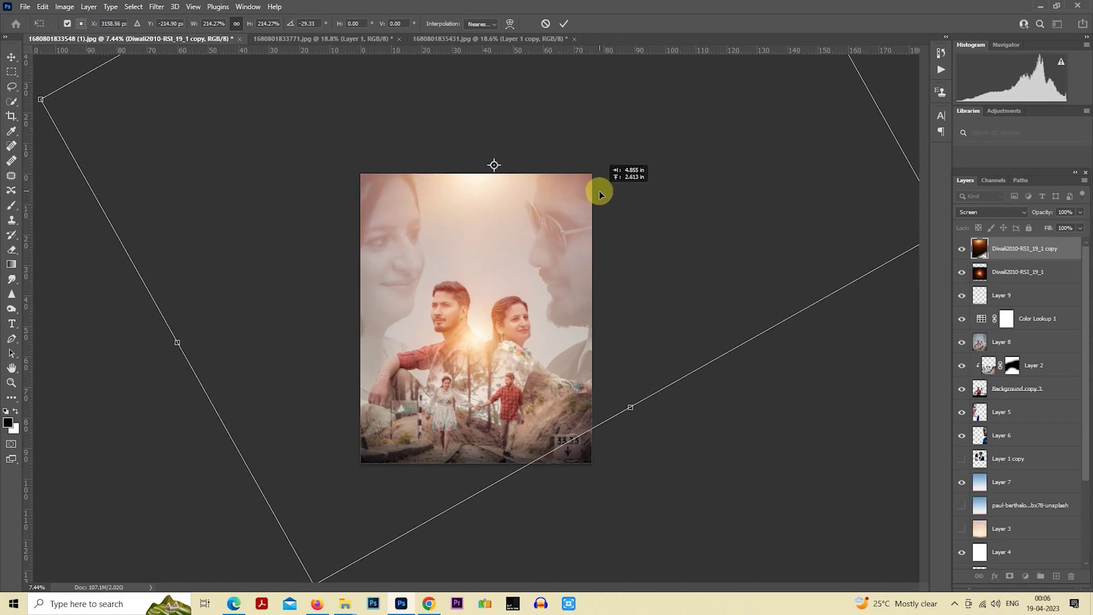
drag(601, 195, 603, 193)
key(Return)
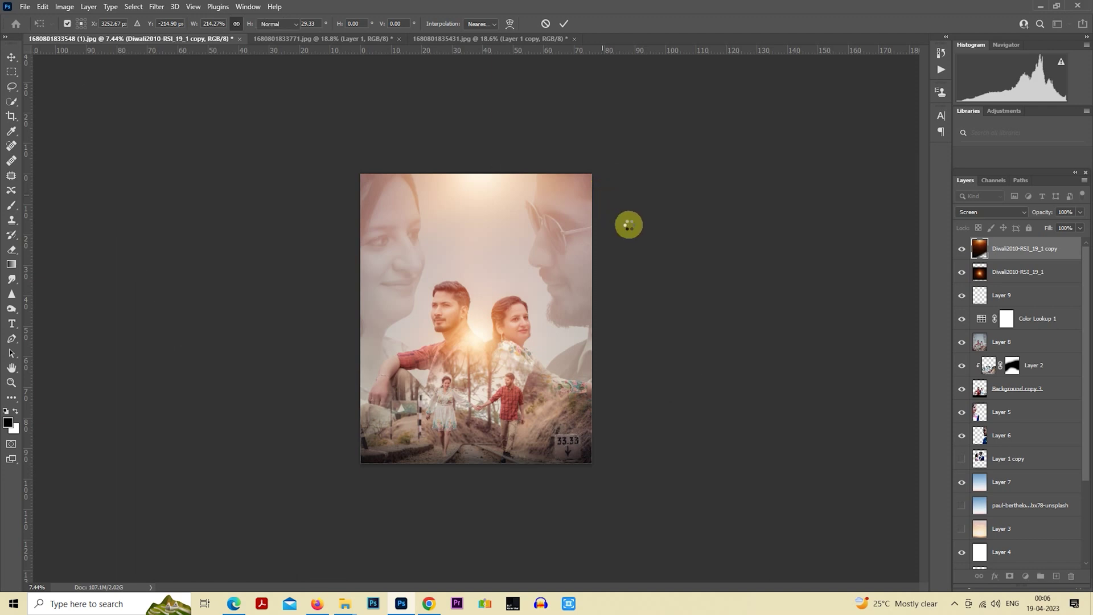
drag(1030, 218, 1022, 220)
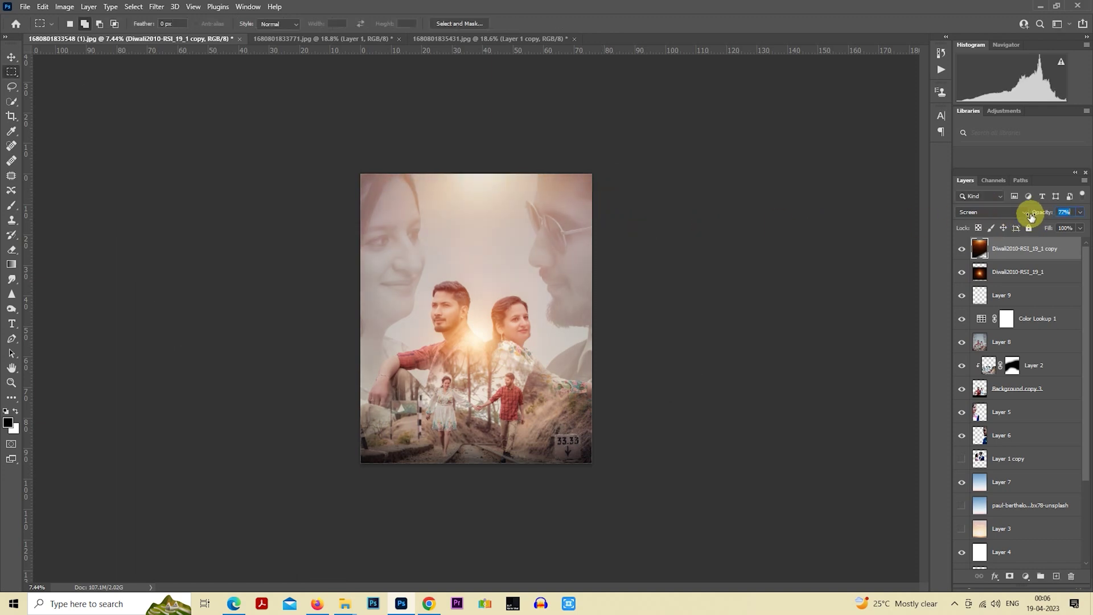
scroll(524, 216, up, 1)
Shrink the original Diwali2010-RSI_19_1 flare layer to roughly 64%
click(1007, 278)
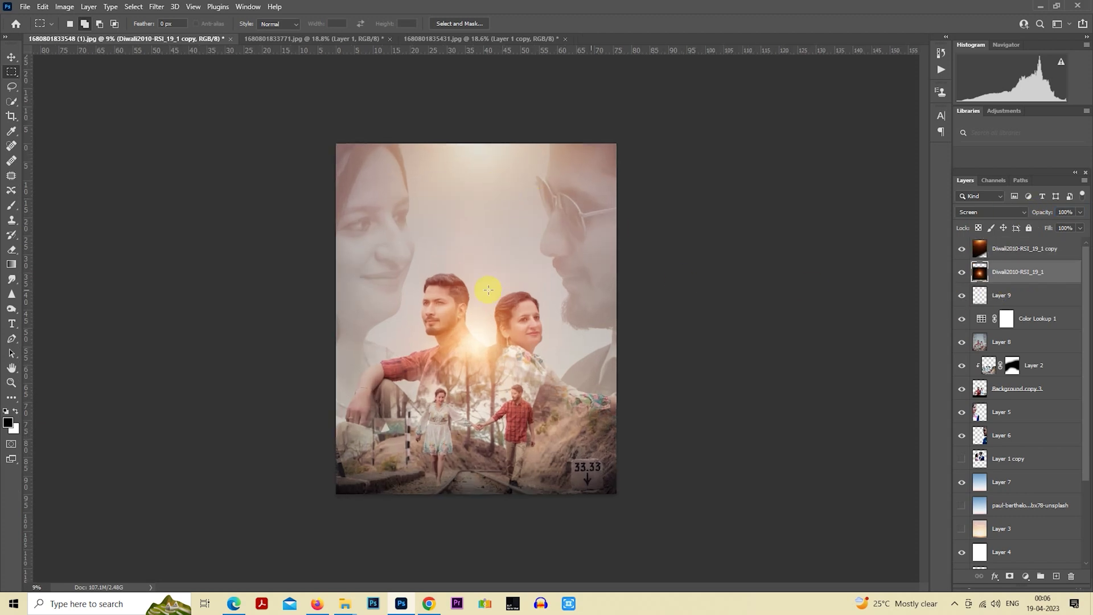
right_click(488, 290)
click(525, 375)
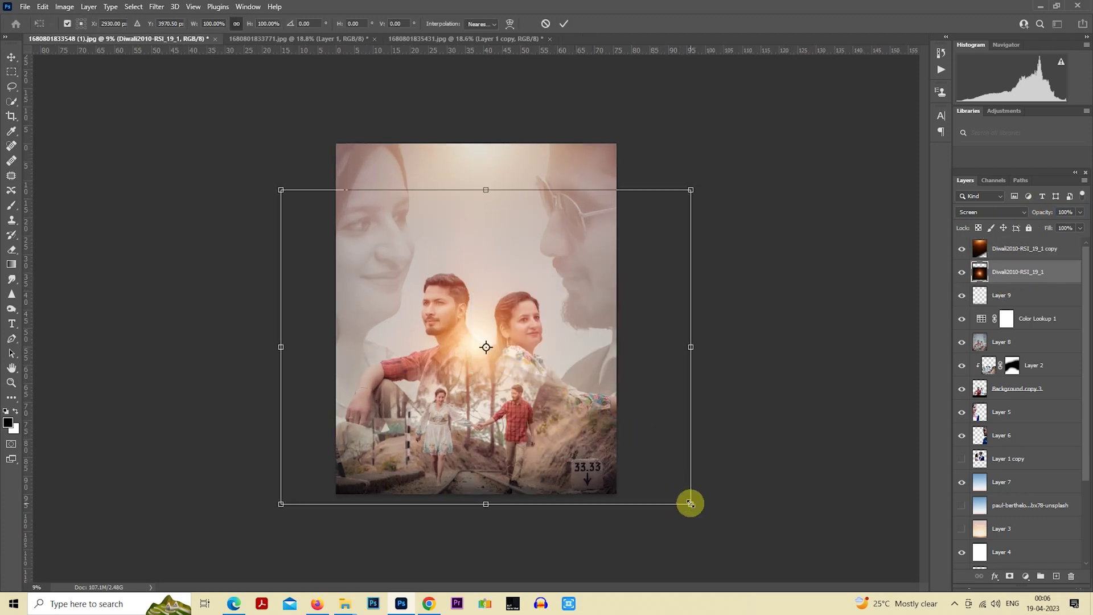
drag(690, 503, 610, 456)
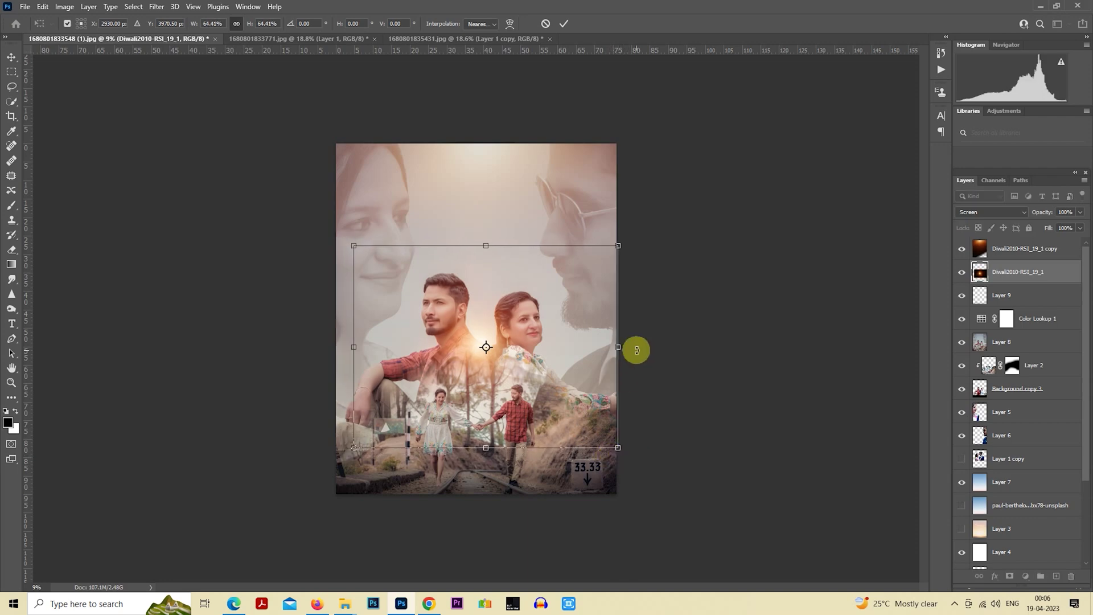
key(Return)
key(ctrl+0)
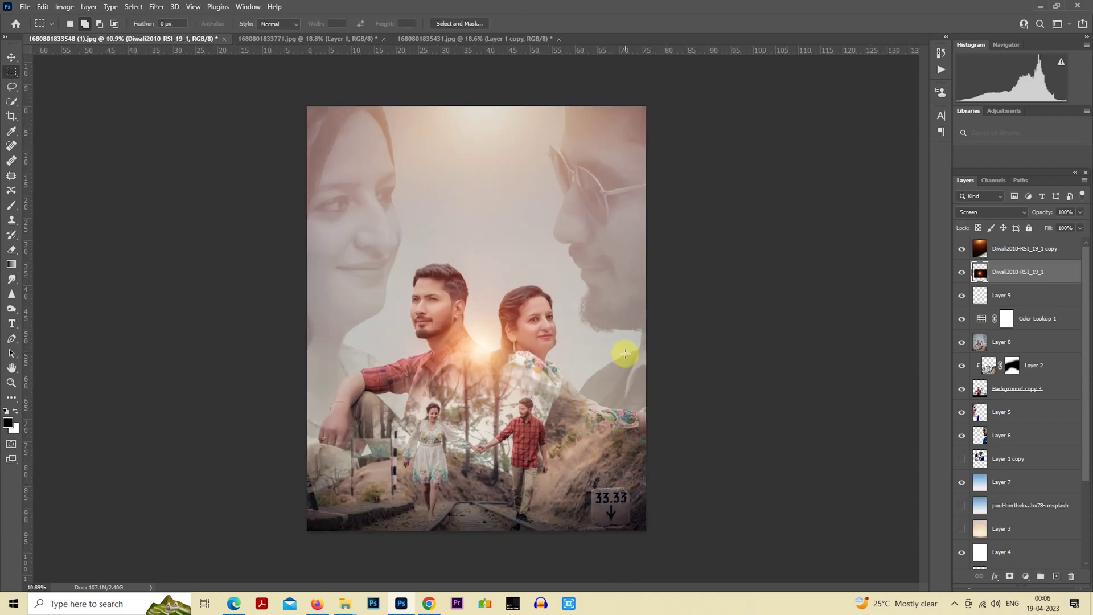
Reposition the shrunken flare so its glow sits between the couple's heads
right_click(489, 357)
click(524, 453)
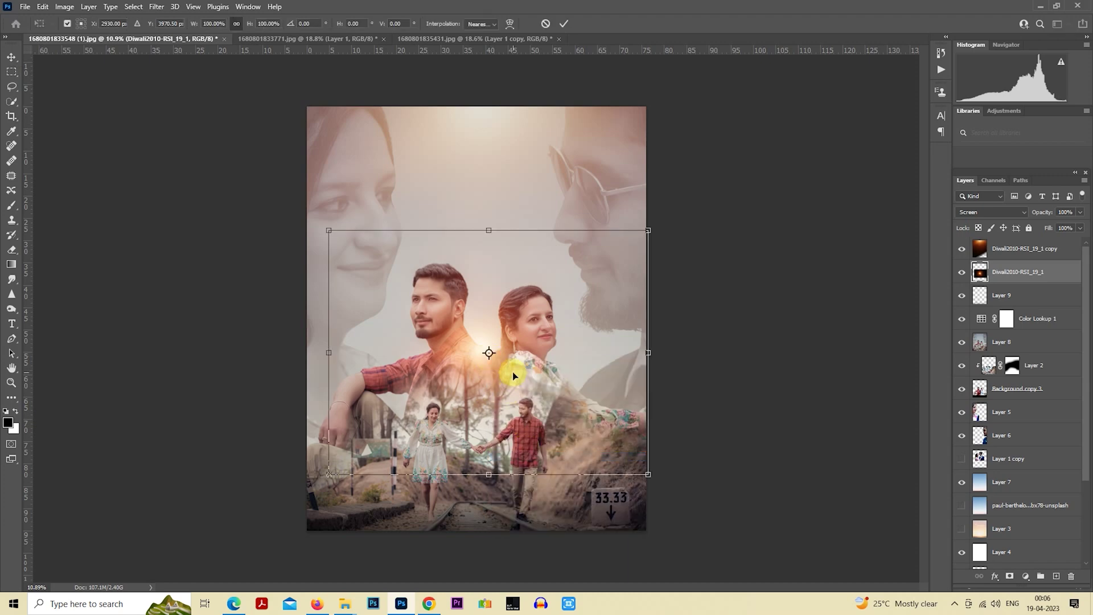
drag(513, 370, 515, 369)
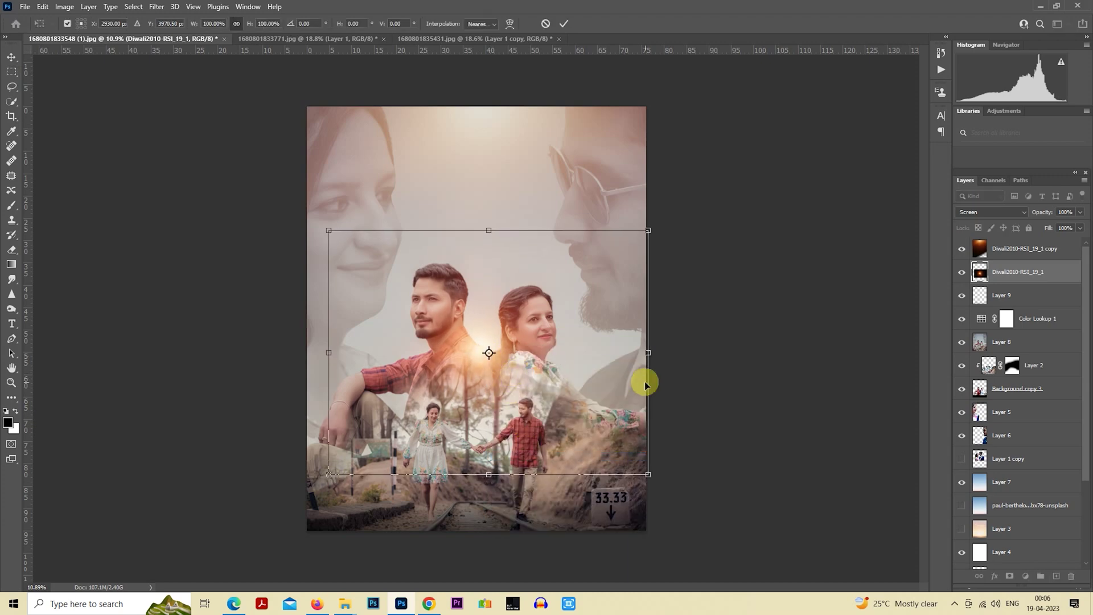
key(Return)
scroll(645, 382, down, 1)
scroll(644, 383, up, 1)
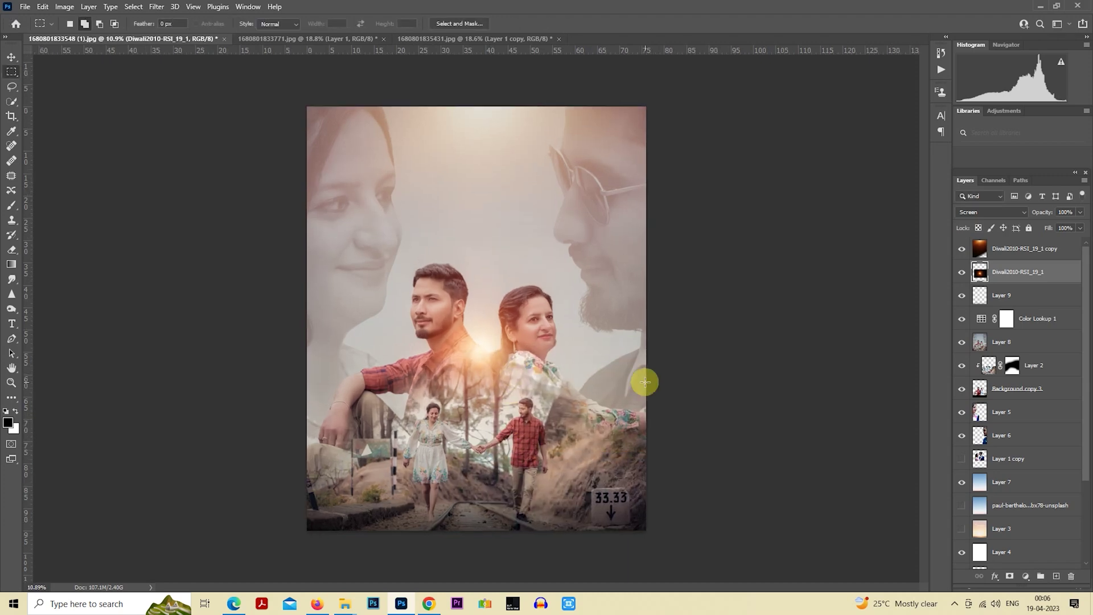
scroll(644, 382, down, 1)
click(1005, 249)
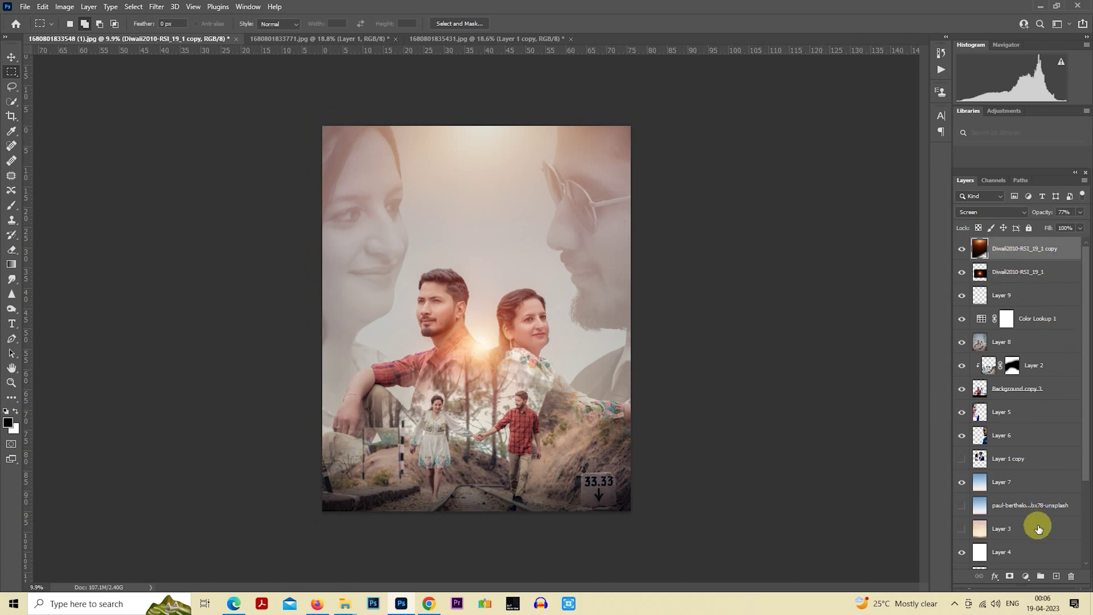
Add a Photo Filter adjustment layer with orange Warming Filter (85) at 20% density
click(1026, 577)
click(1029, 497)
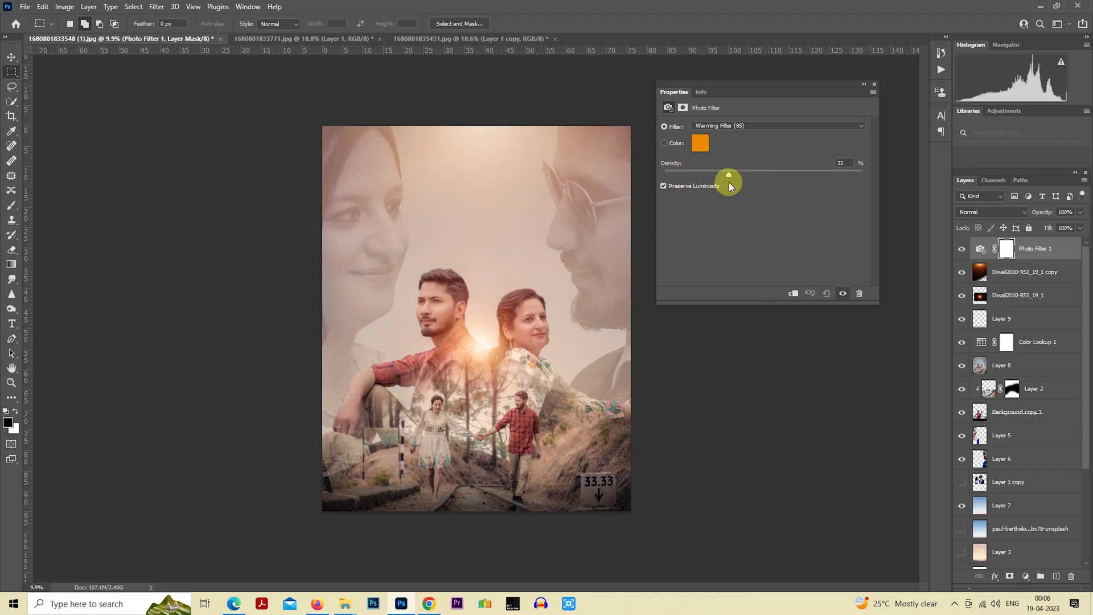
click(700, 143)
drag(862, 192, 857, 181)
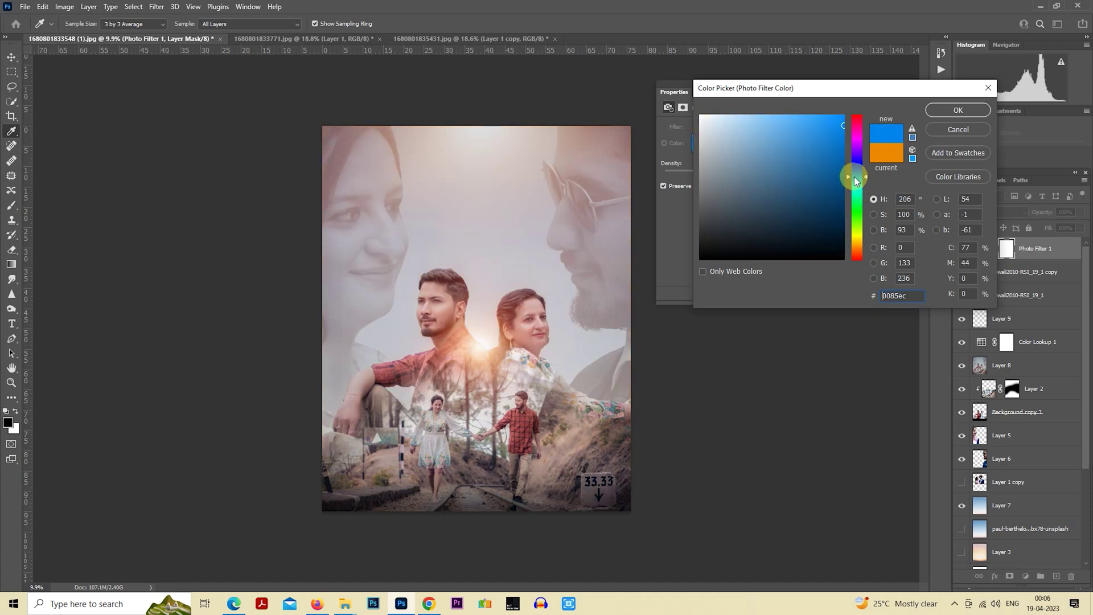
click(958, 130)
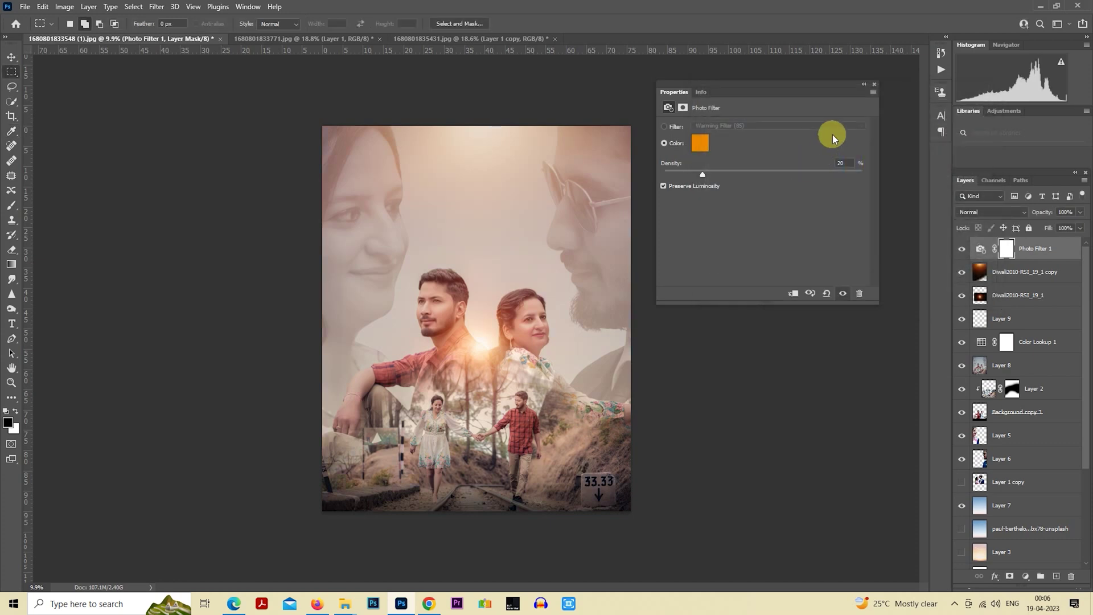
click(872, 85)
text(75)
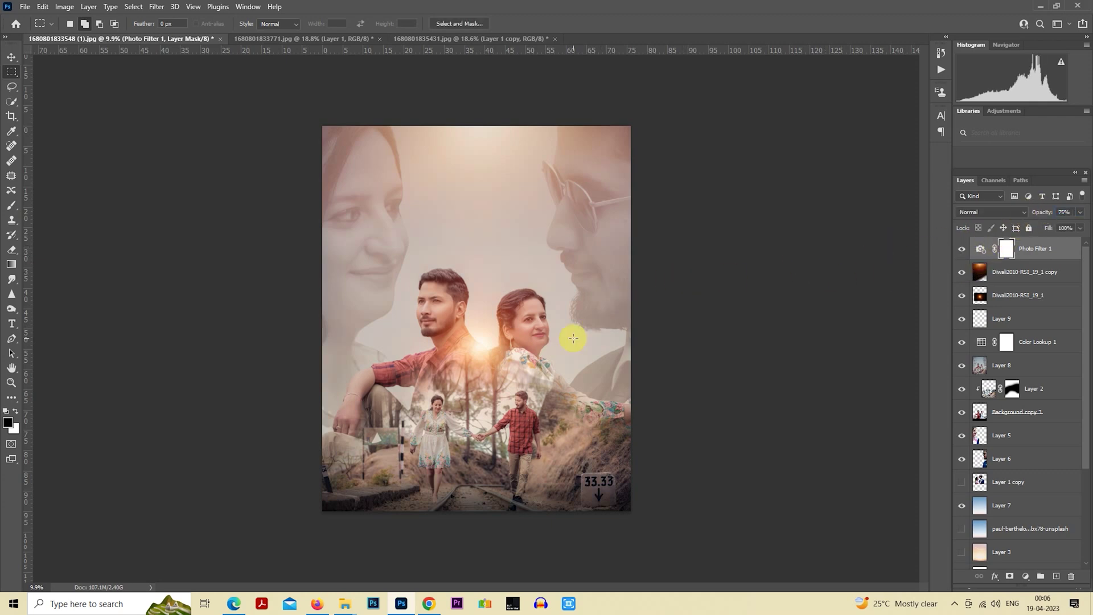
click(991, 272)
Shrink the original flare to about 86% and nudge it slightly higher
key(alt+bracketleft)
right_click(500, 296)
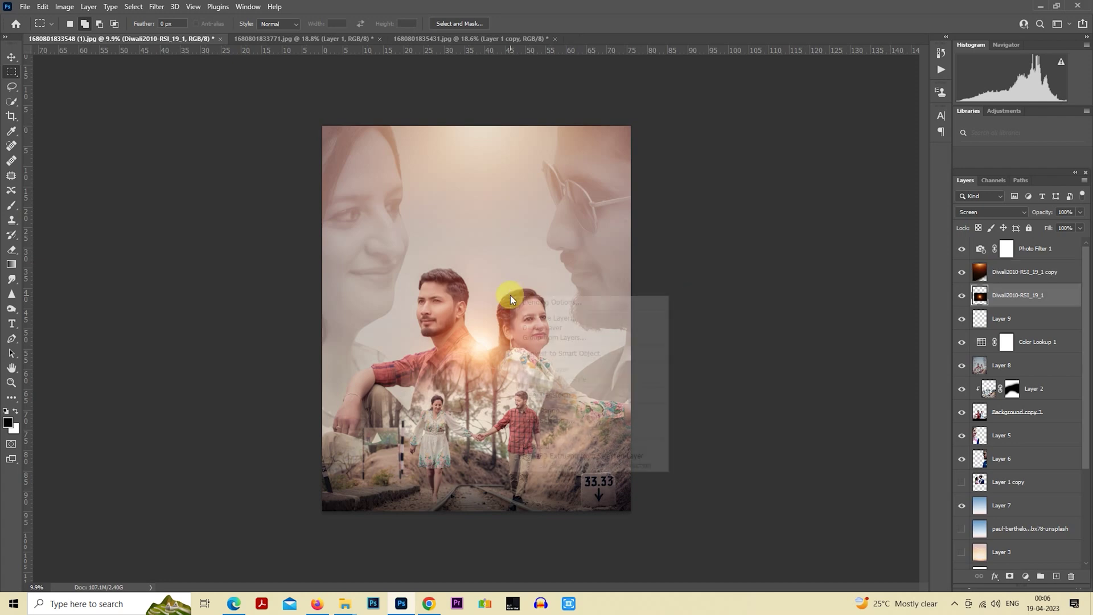
click(538, 396)
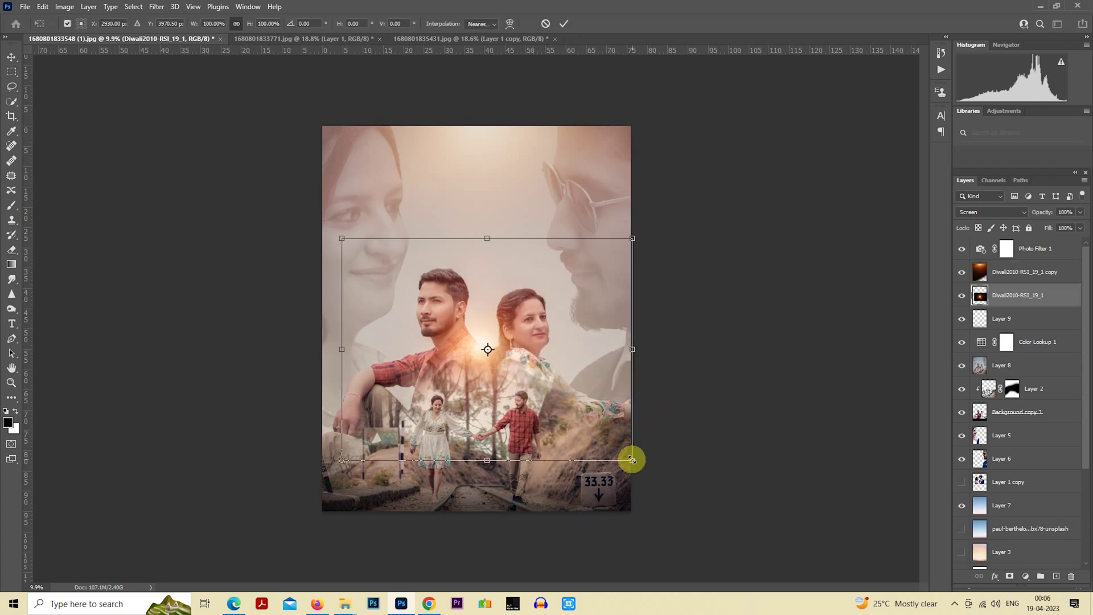
drag(632, 459, 579, 397)
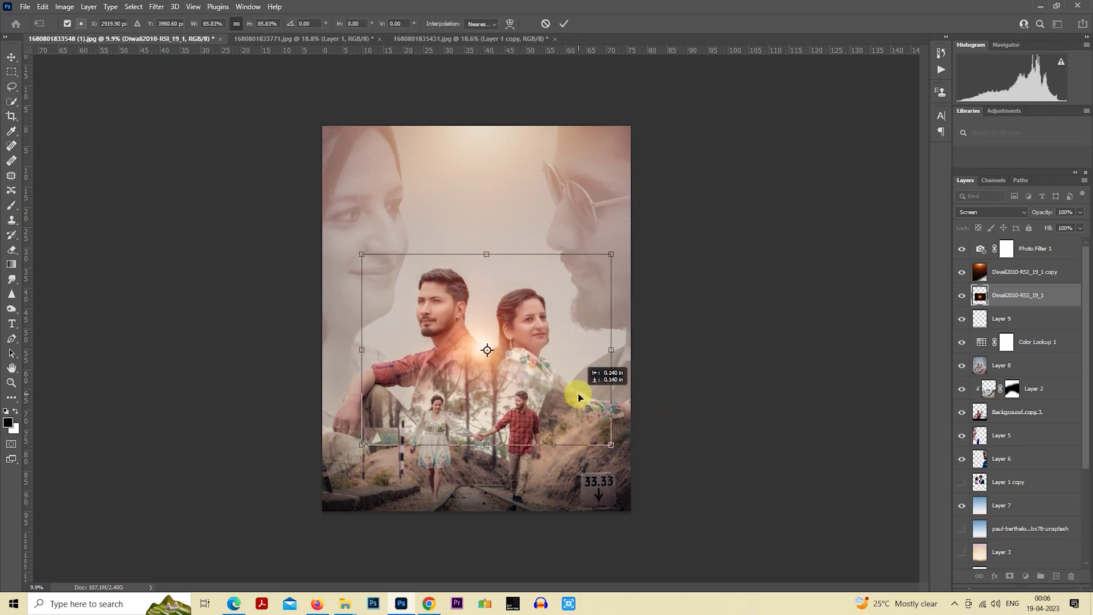
key(Up)
key(Up)
key(Right)
key(Up)
key(Up)
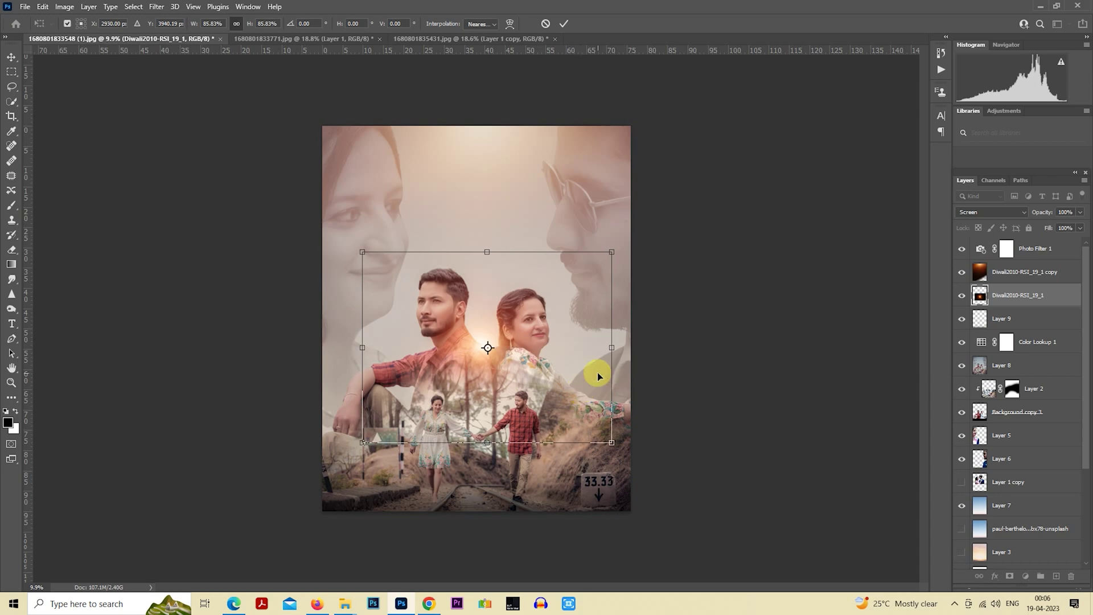
key(Return)
key(m)
scroll(671, 332, up, 1)
scroll(750, 359, down, 1)
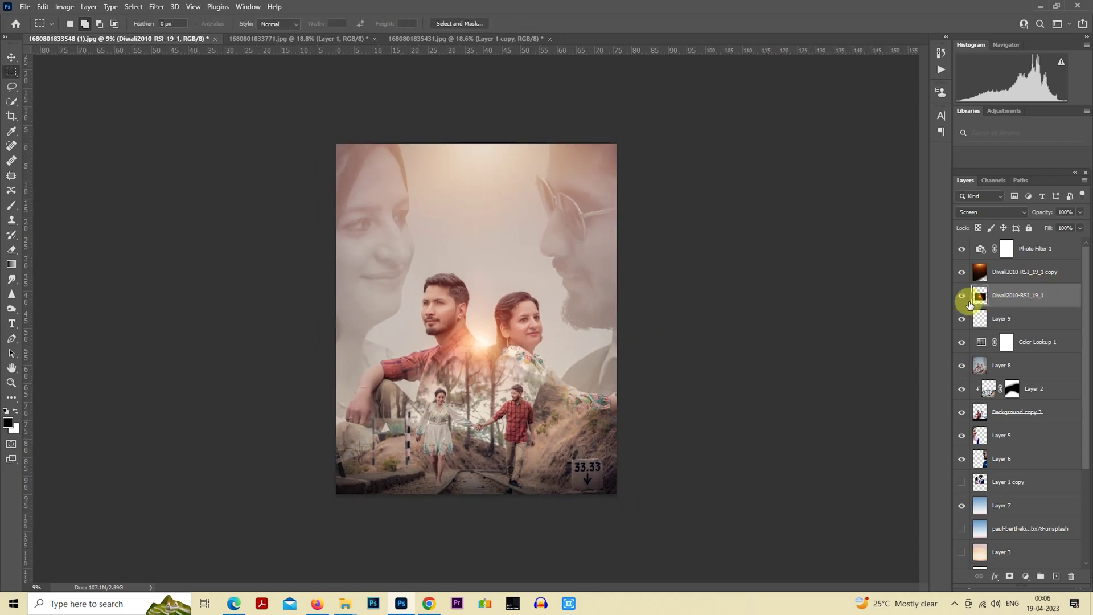
Apply a gradient along the picture's bottom edge on Layer 9
click(962, 319)
click(1014, 320)
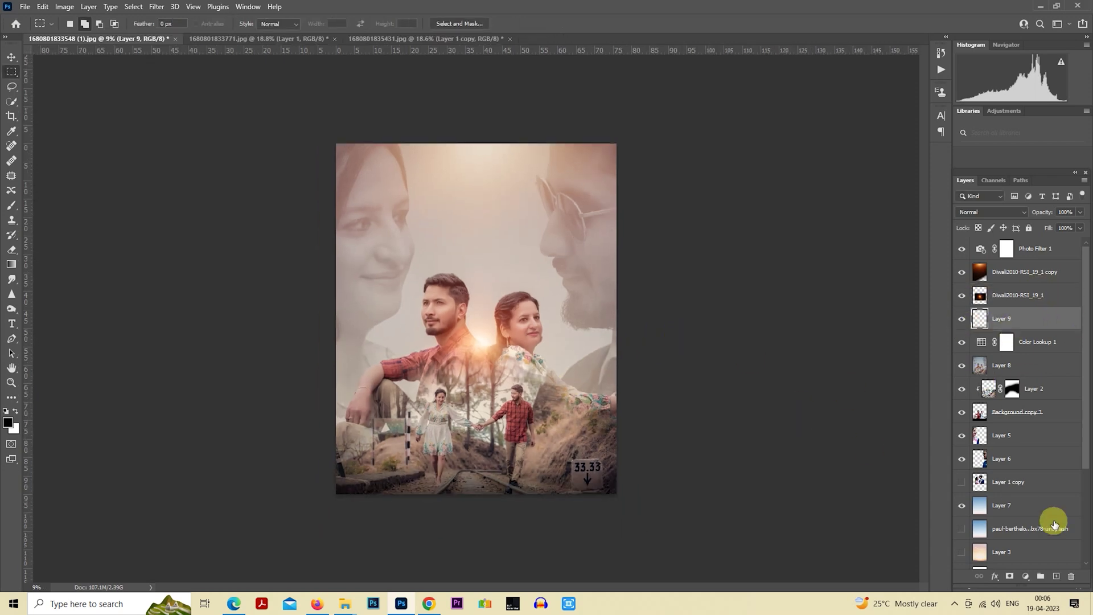
click(12, 264)
drag(483, 488, 483, 530)
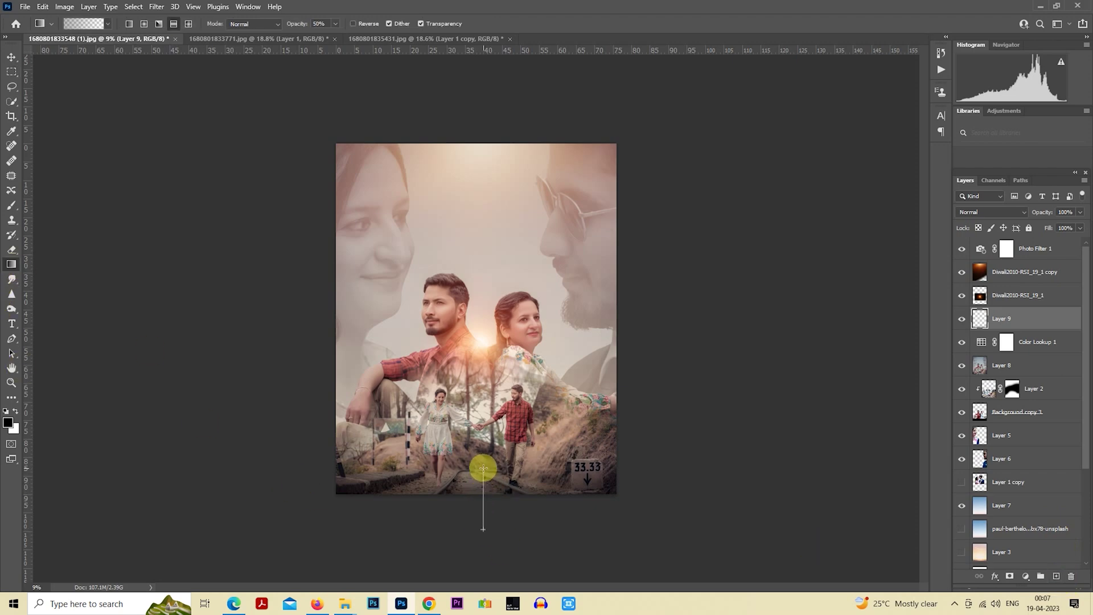
drag(484, 468, 484, 468)
scroll(650, 345, up, 1)
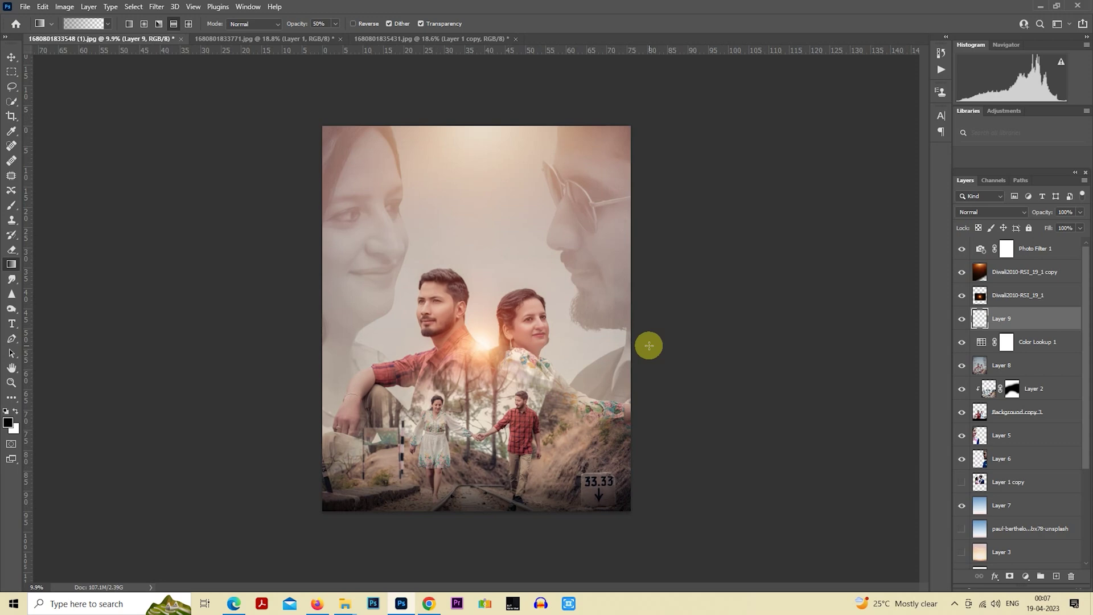
scroll(650, 346, up, 2)
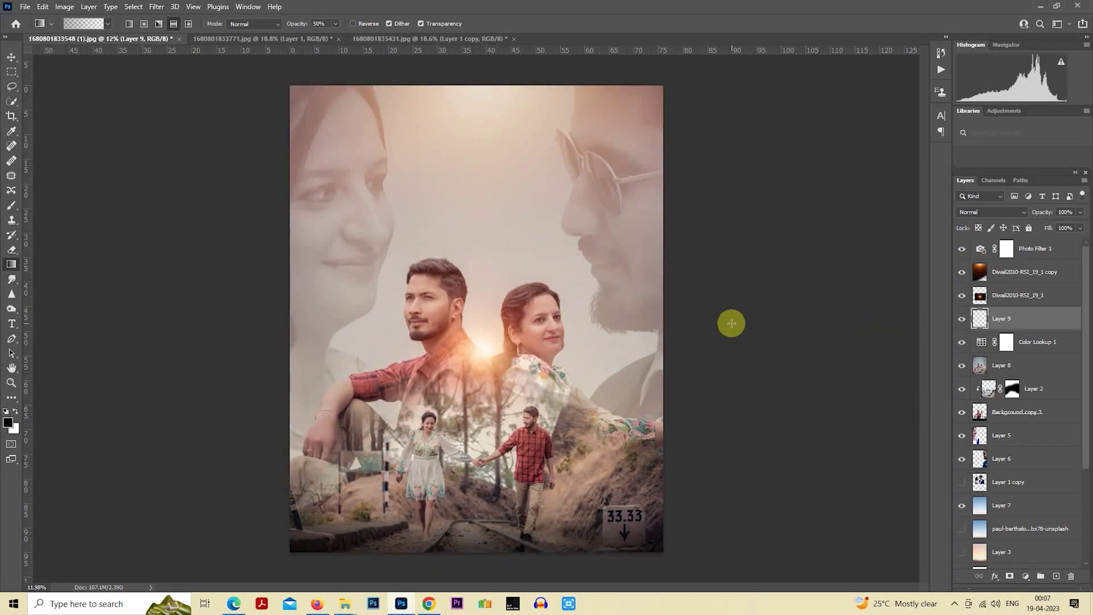
scroll(732, 323, up, 1)
scroll(732, 324, down, 1)
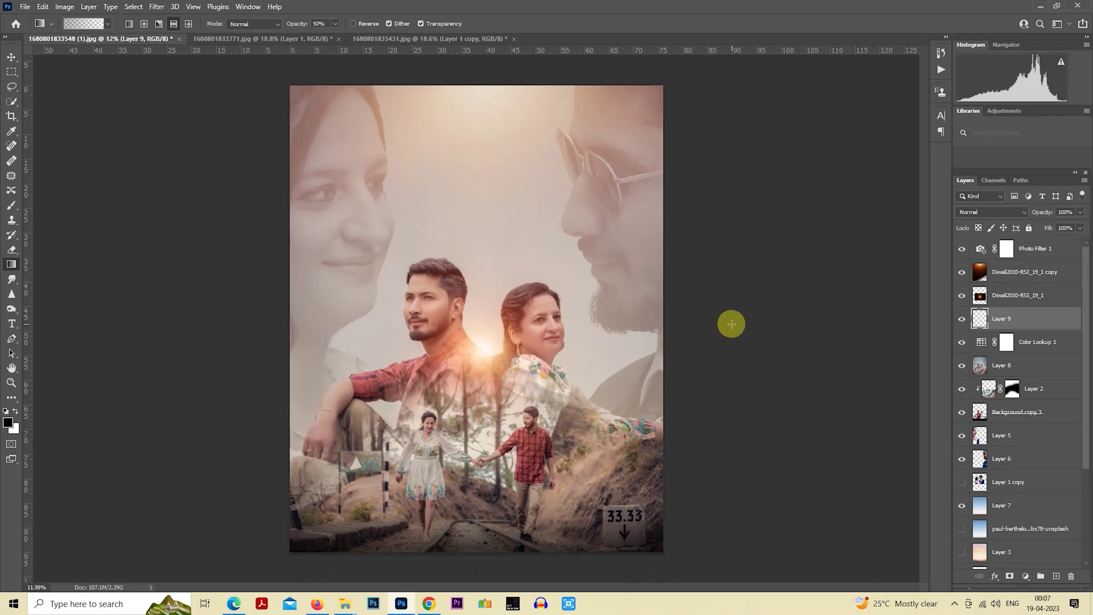